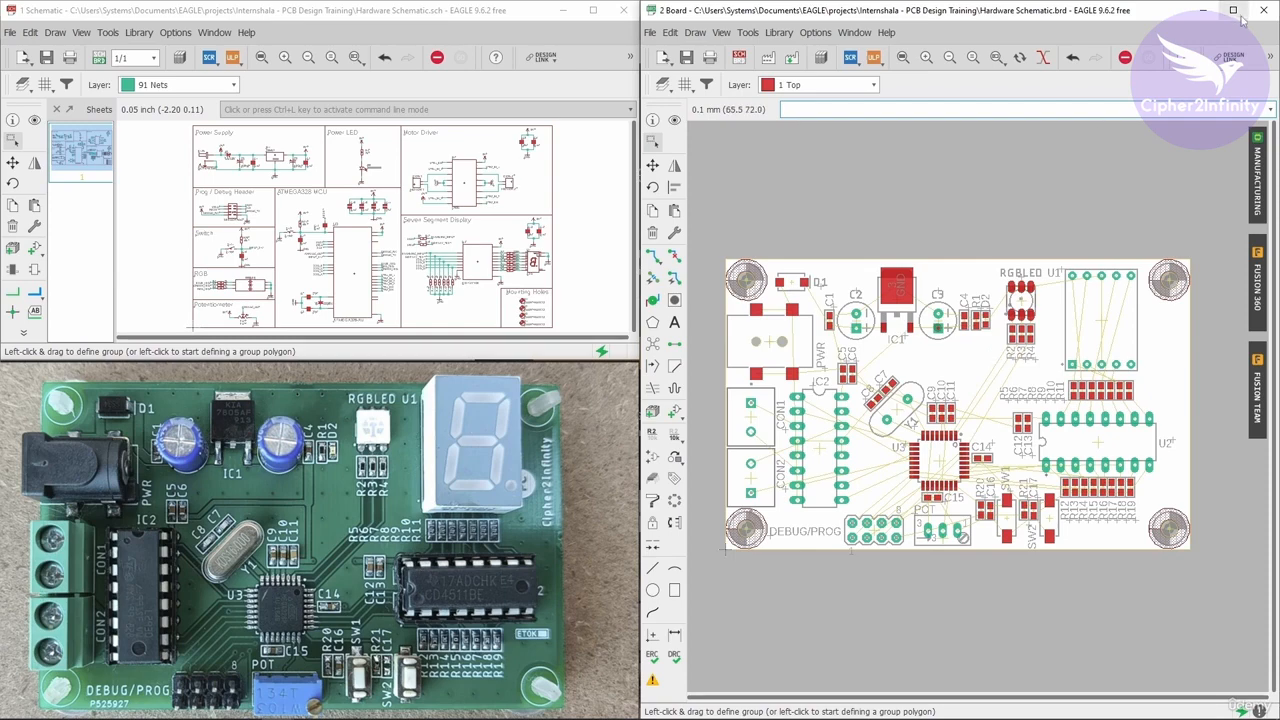
Maximize the board editor window.
left_click(1233, 10)
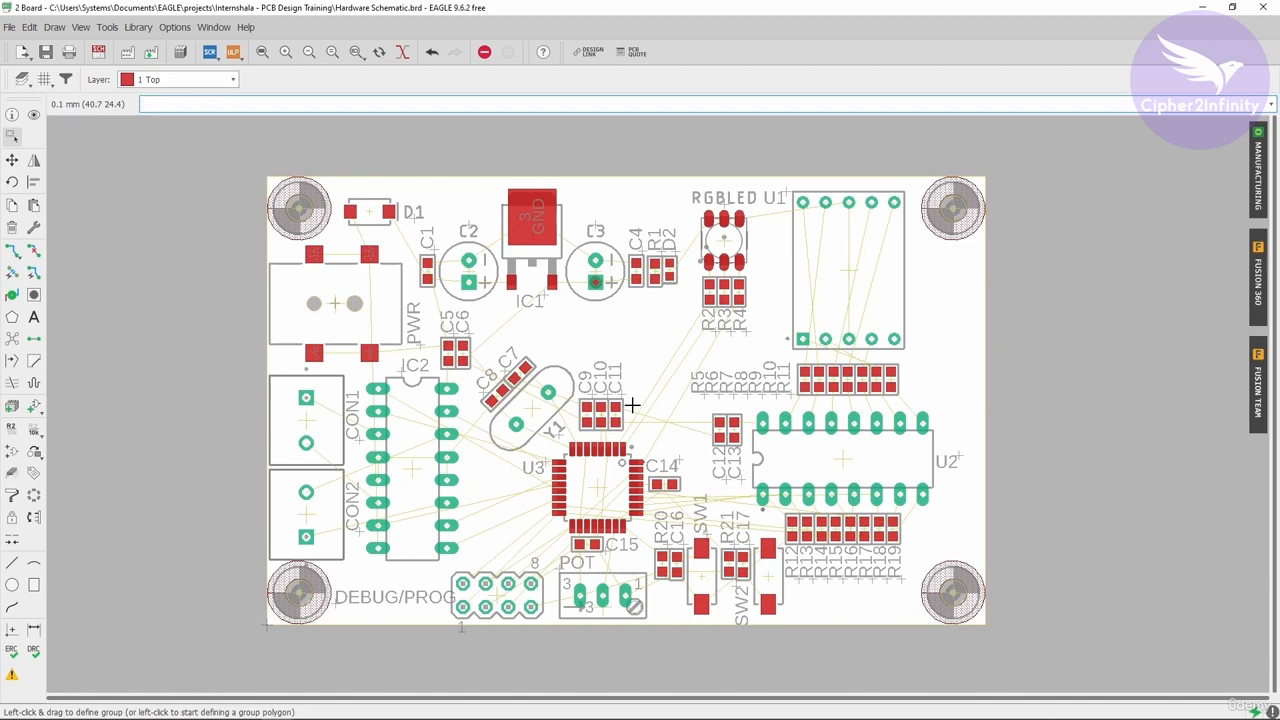
scroll(551, 349, "up", 1)
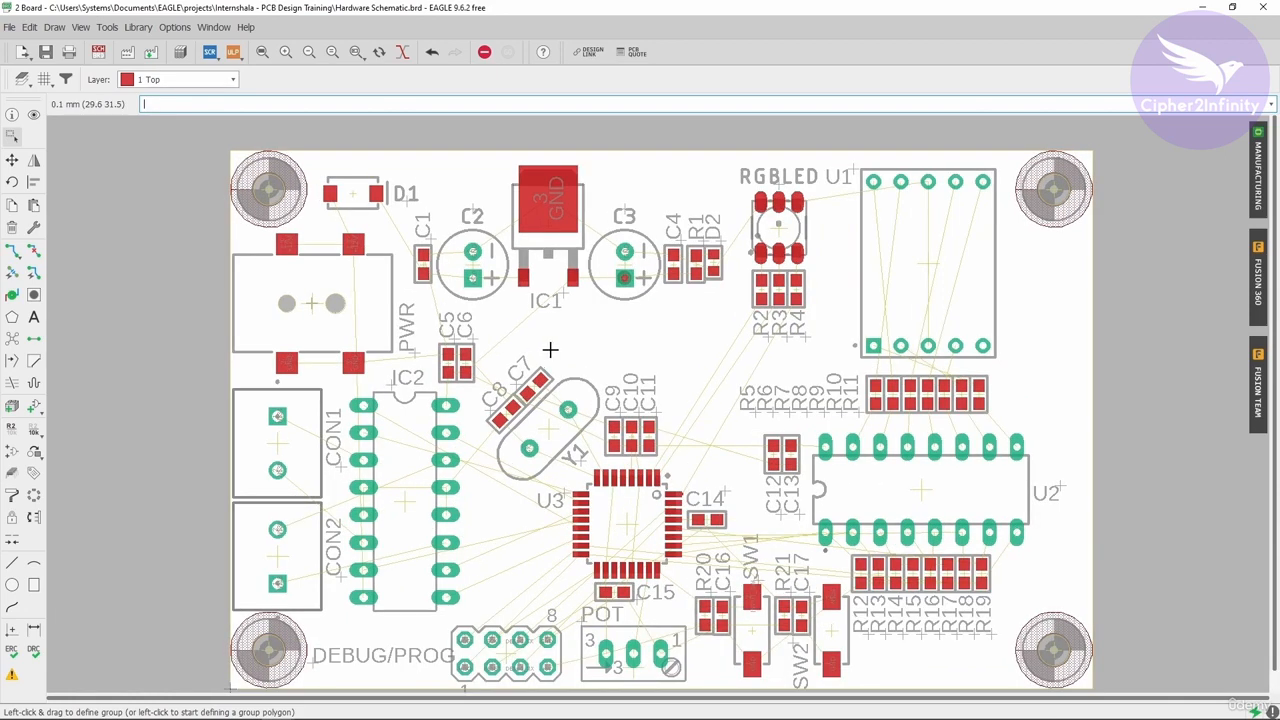
scroll(540, 330, "down", 2)
scroll(565, 360, "up", 2)
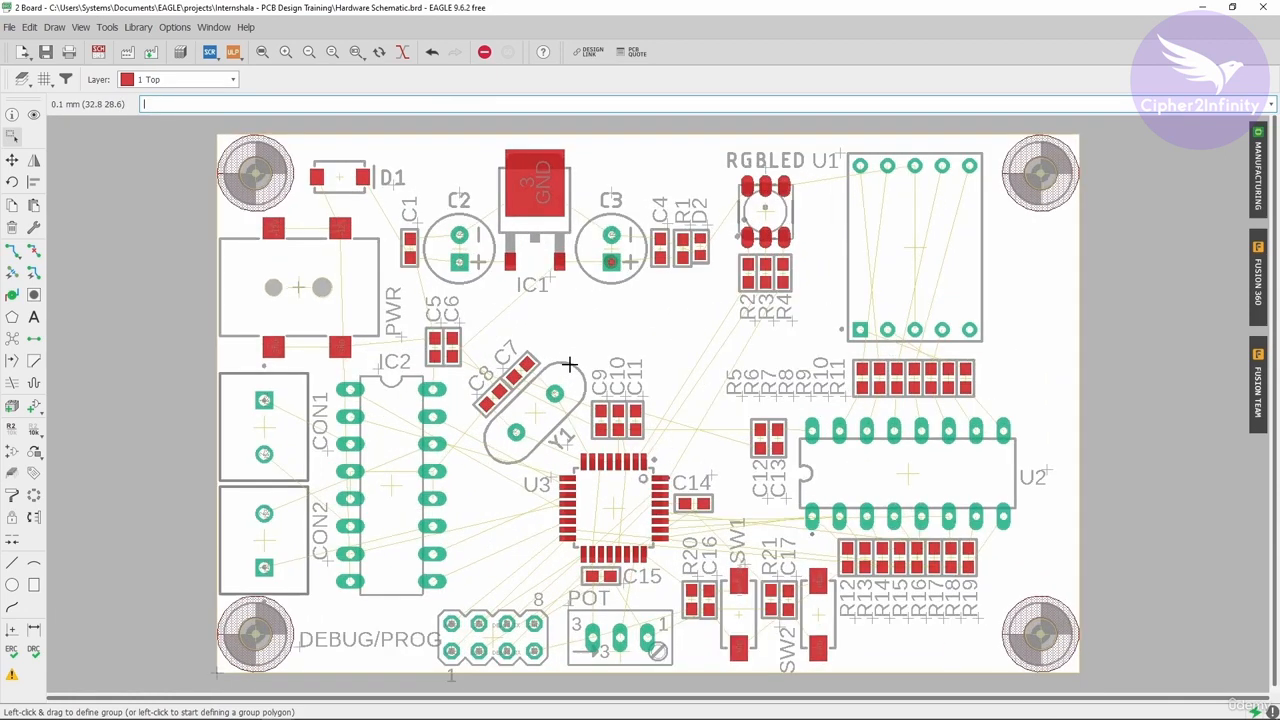
Open the manufacturing preview, enlarge it to inspect the rendered top side of the board, and close it.
left_click(1258, 185)
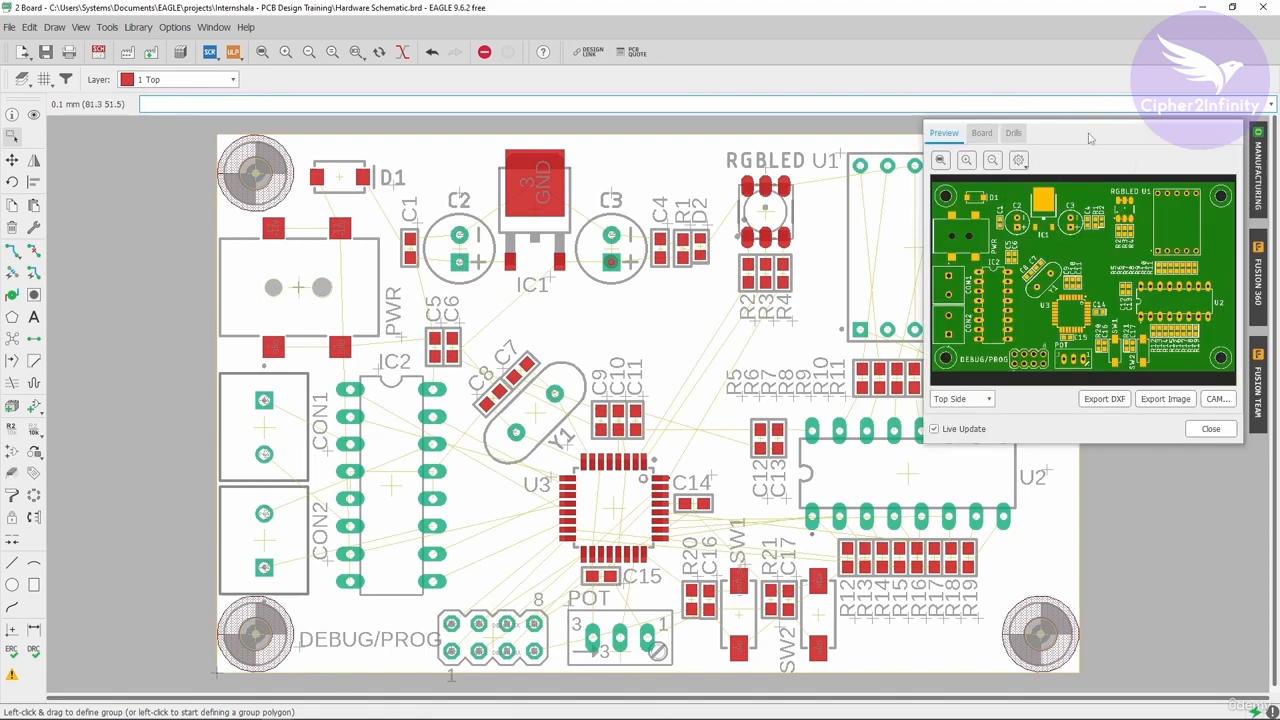
left_click_drag(1094, 132, 667, 80)
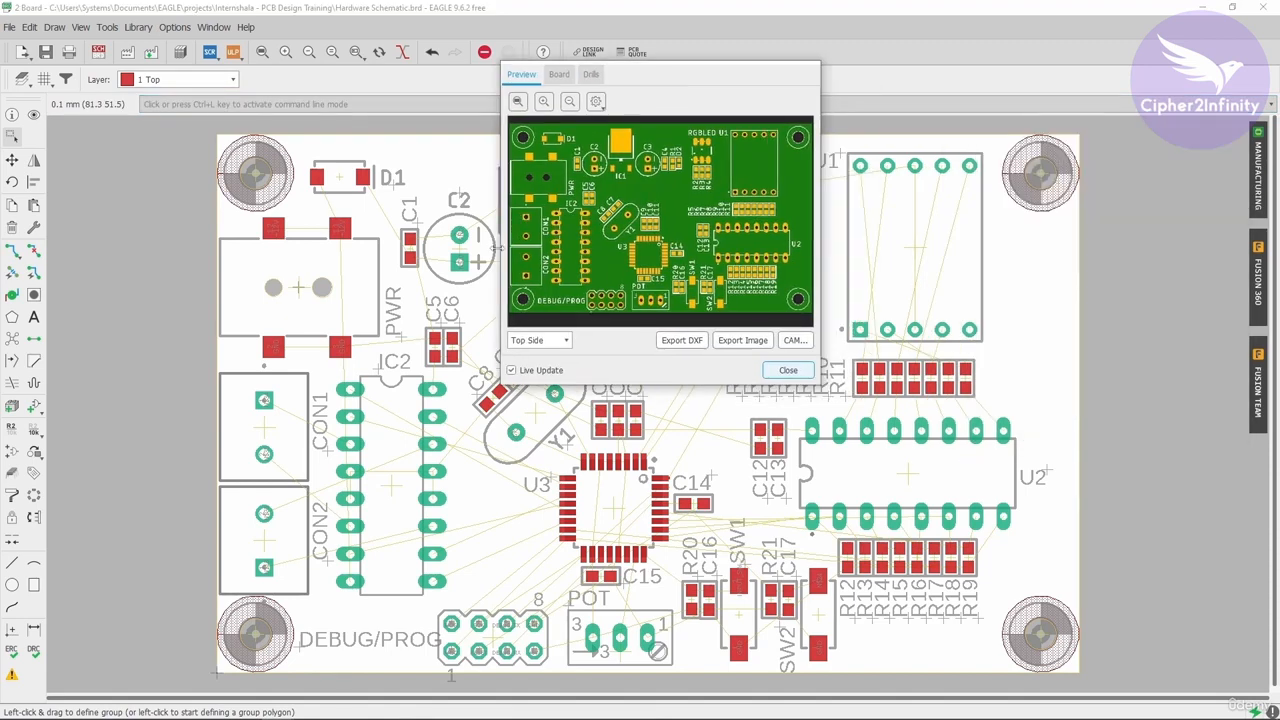
left_click_drag(503, 245, 26, 260)
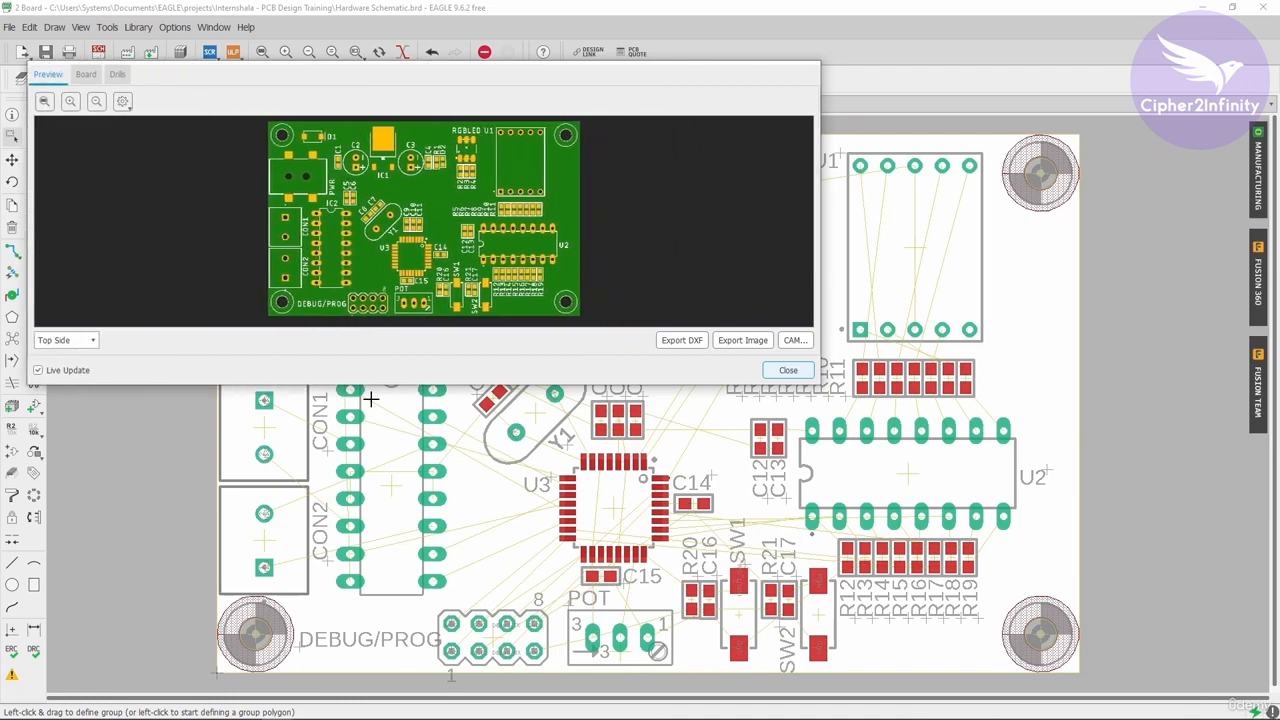
left_click_drag(418, 387, 418, 640)
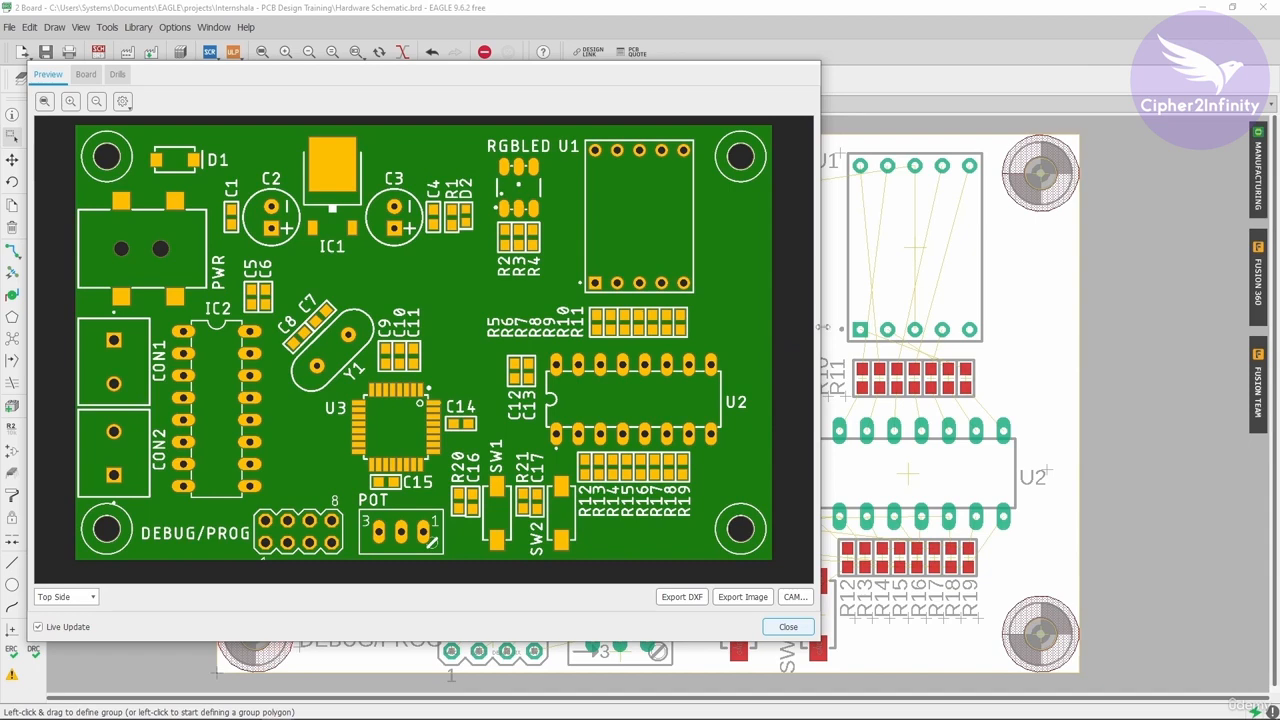
left_click_drag(818, 333, 1205, 337)
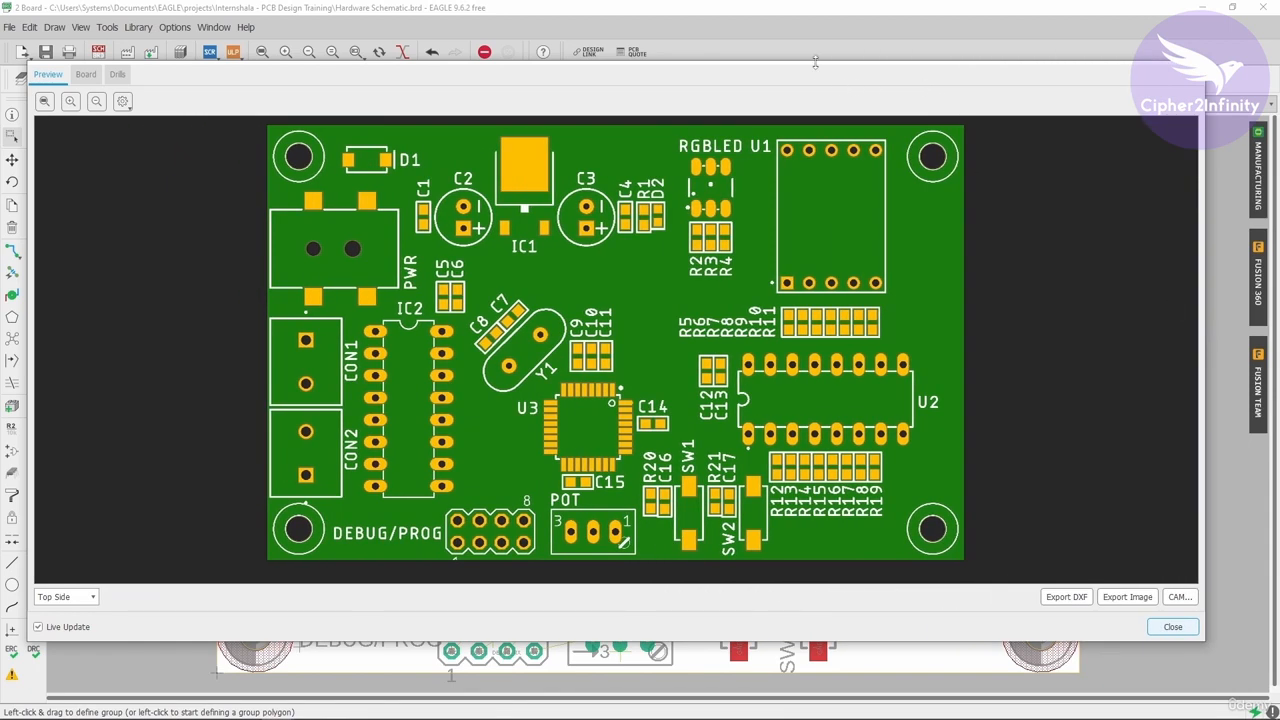
left_click_drag(815, 62, 810, 7)
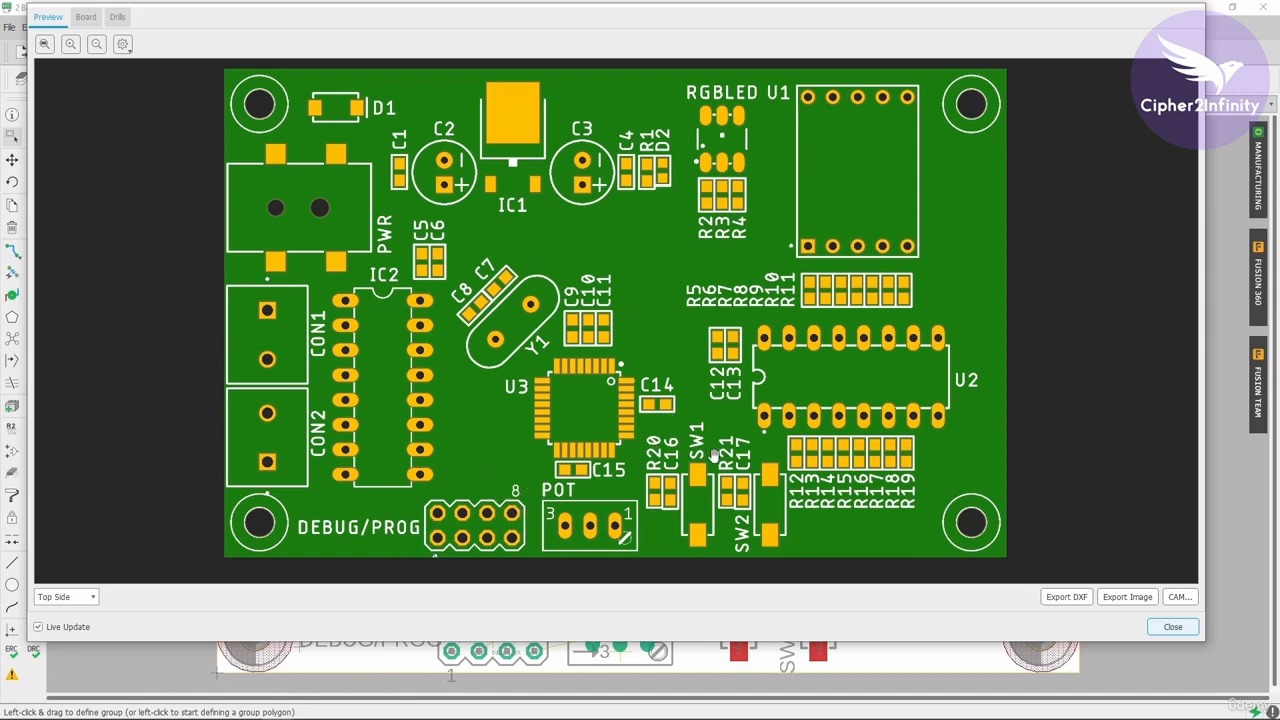
left_click(1172, 626)
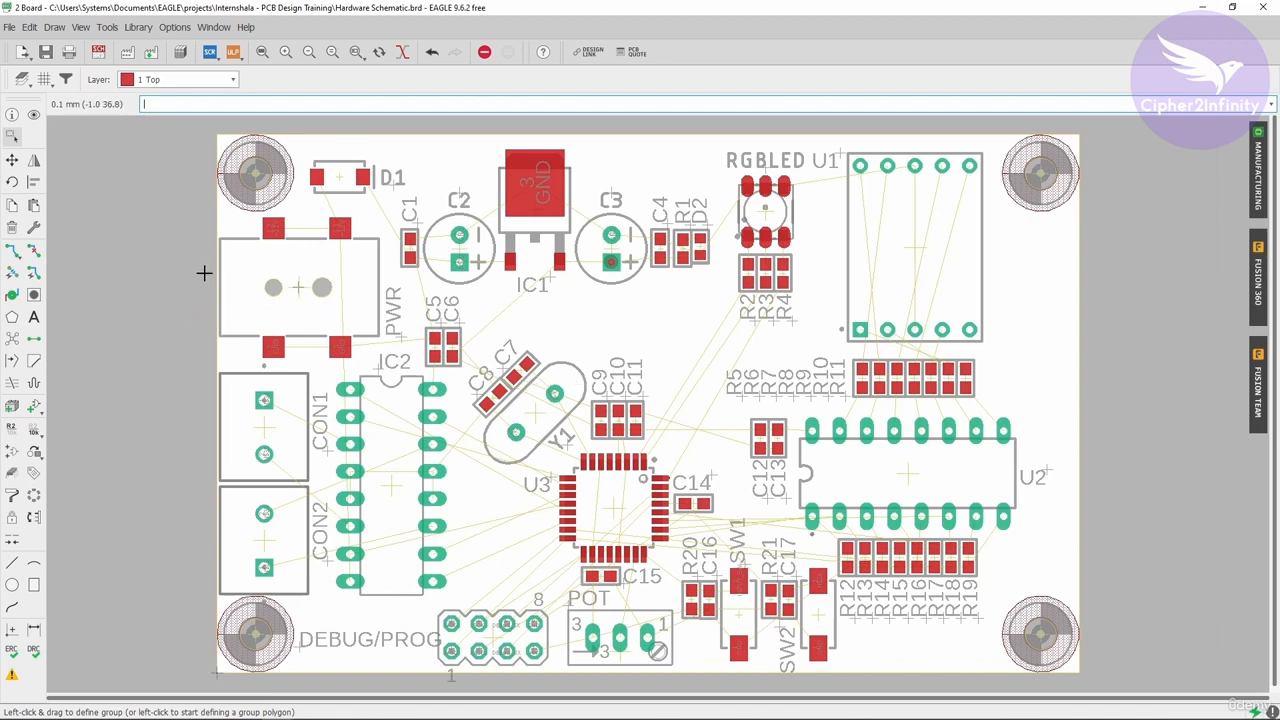
Route top-layer +12V traces between the power jack's two +12V pads and on to D1's anode pad.
scroll(200, 264, "up", 2)
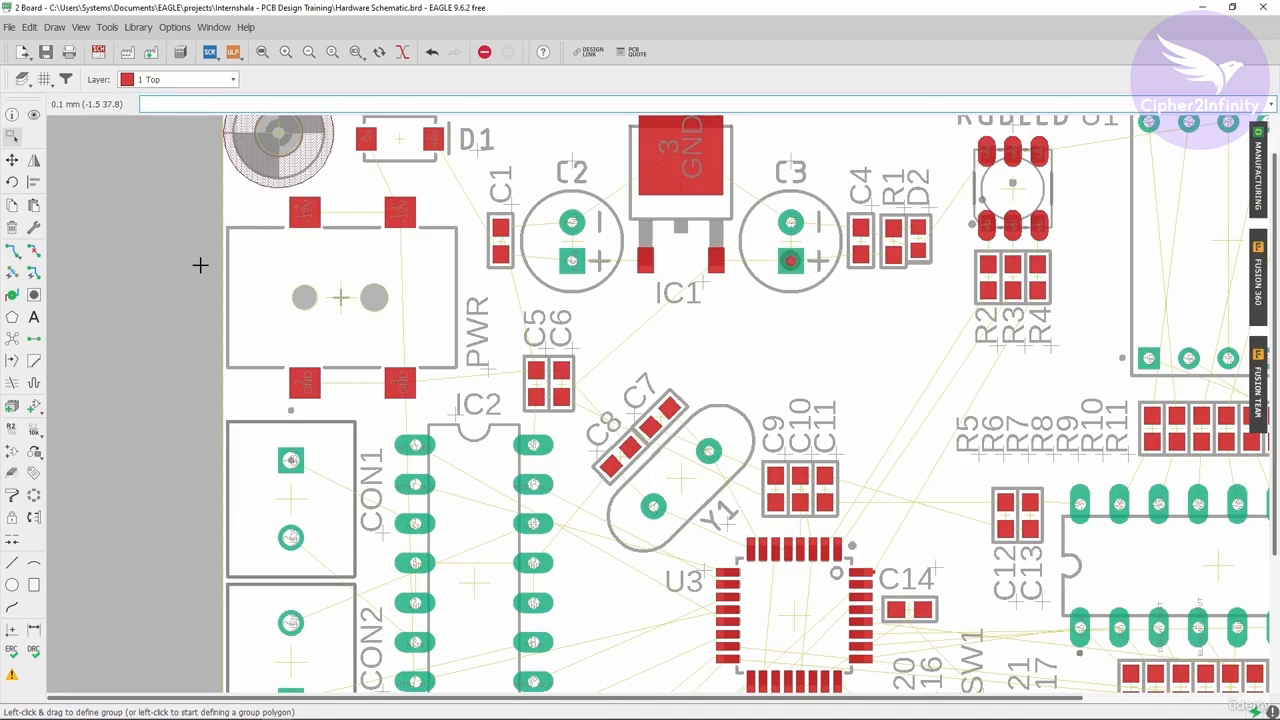
scroll(200, 264, "down", 2)
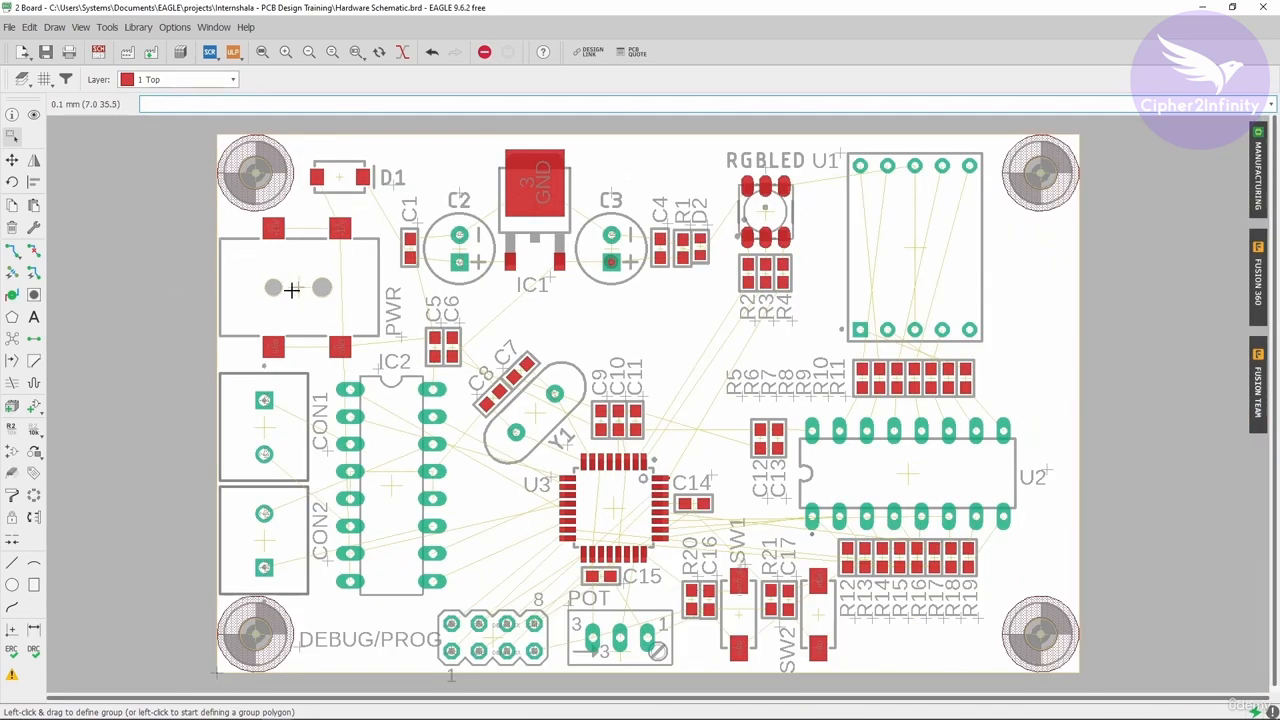
scroll(272, 228, "up", 2)
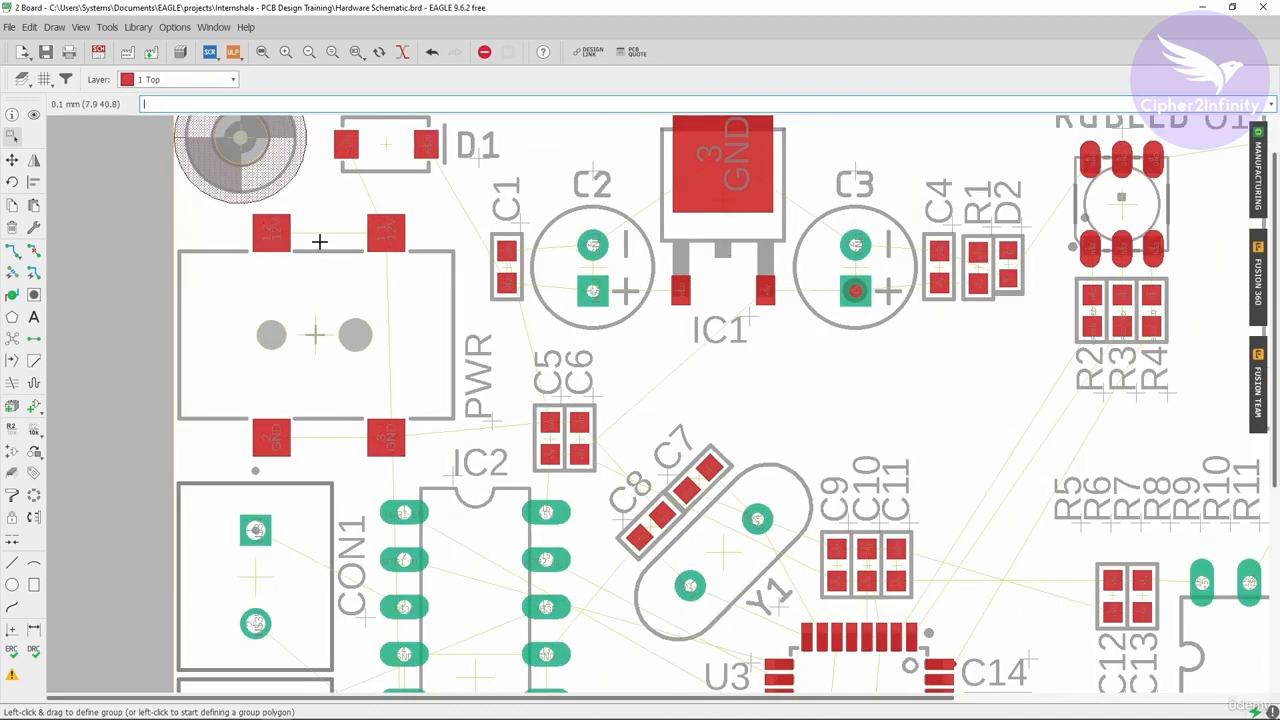
scroll(319, 241, "down", 1)
scroll(251, 287, "up", 1)
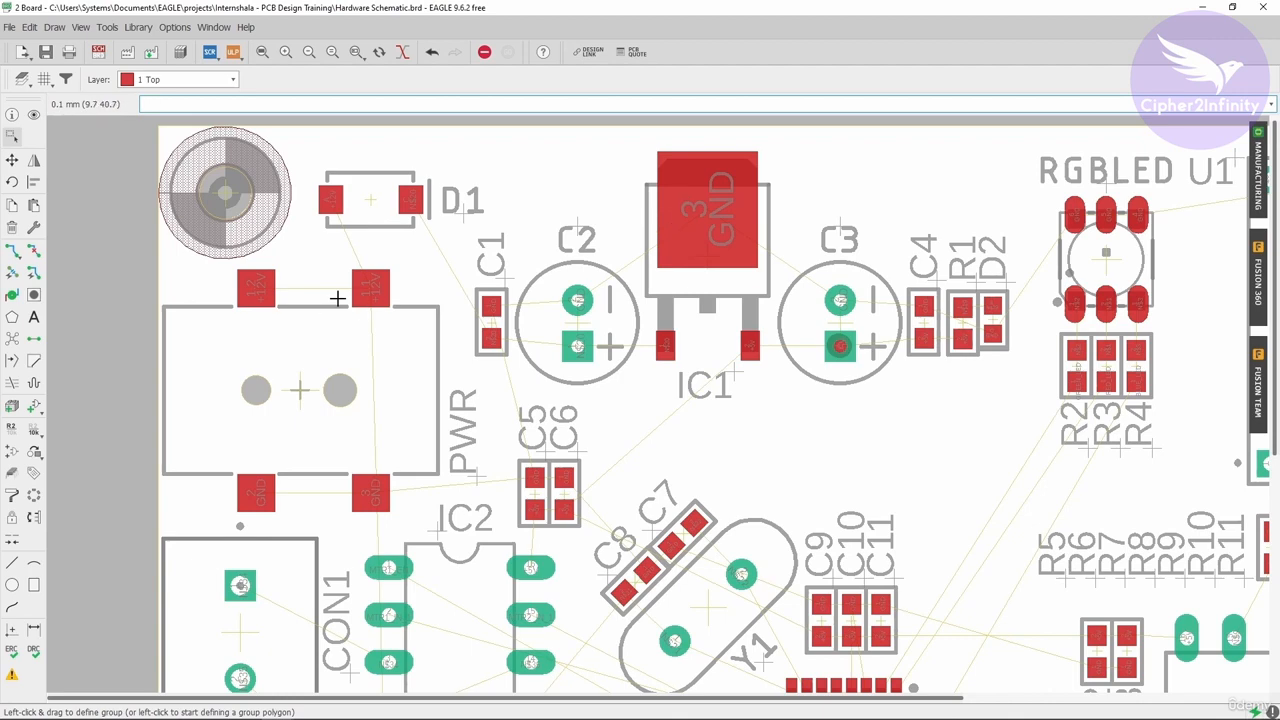
scroll(215, 365, "down", 2)
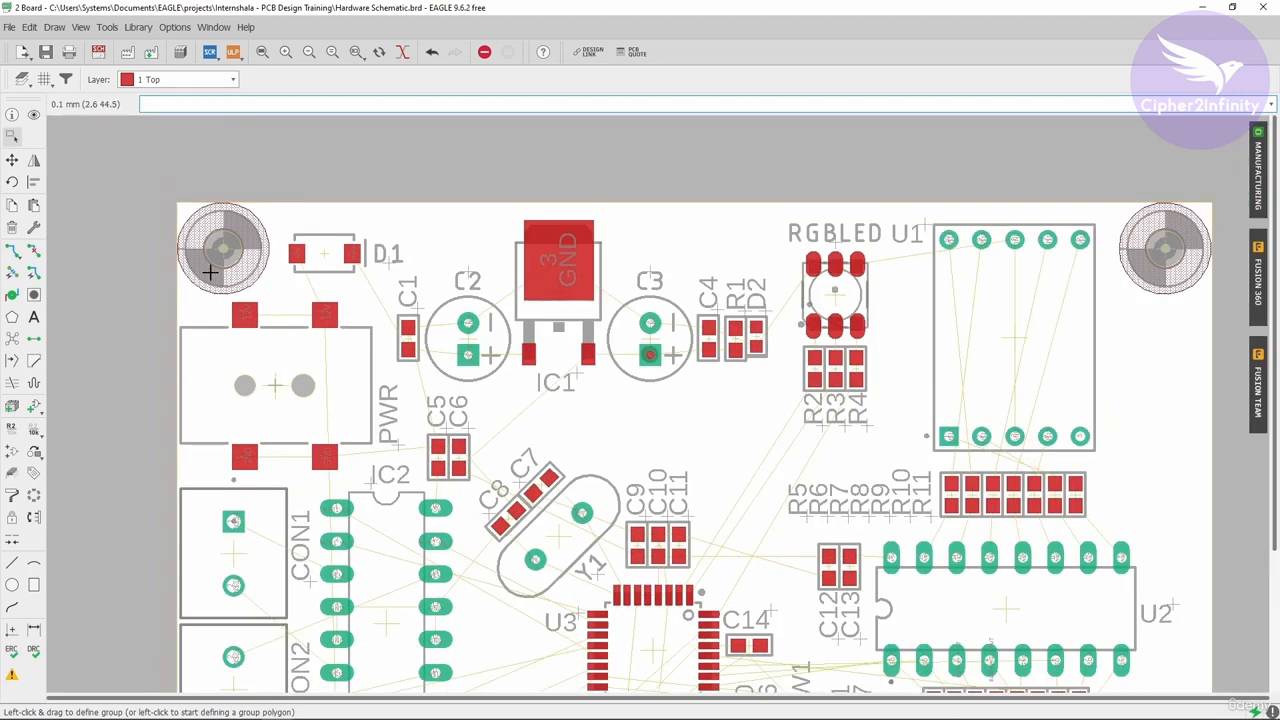
scroll(210, 270, "up", 2)
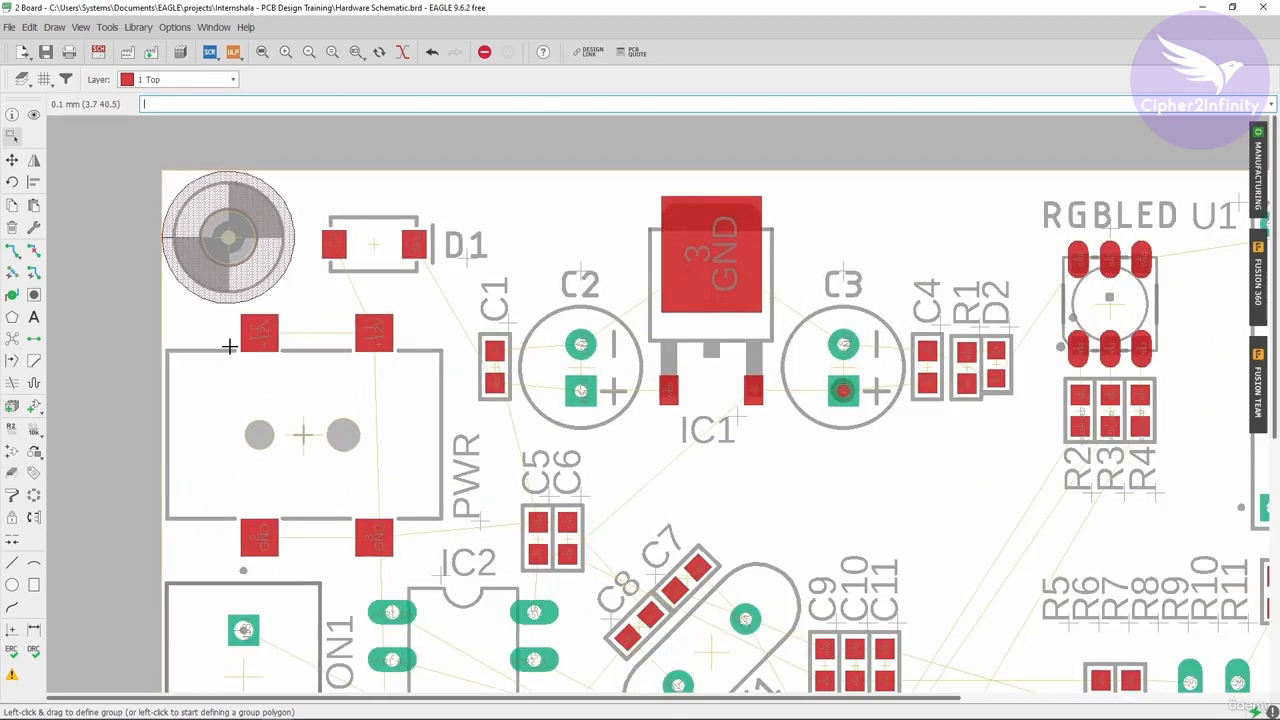
left_click(12, 252)
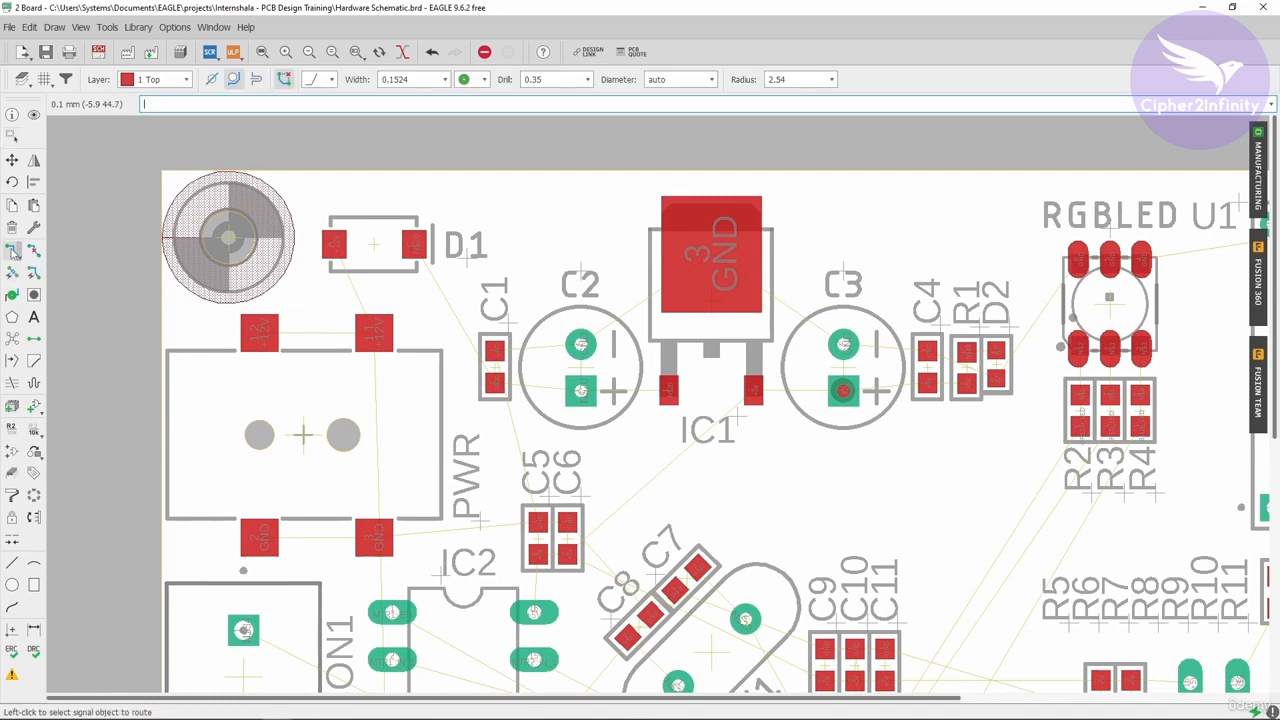
left_click(264, 334)
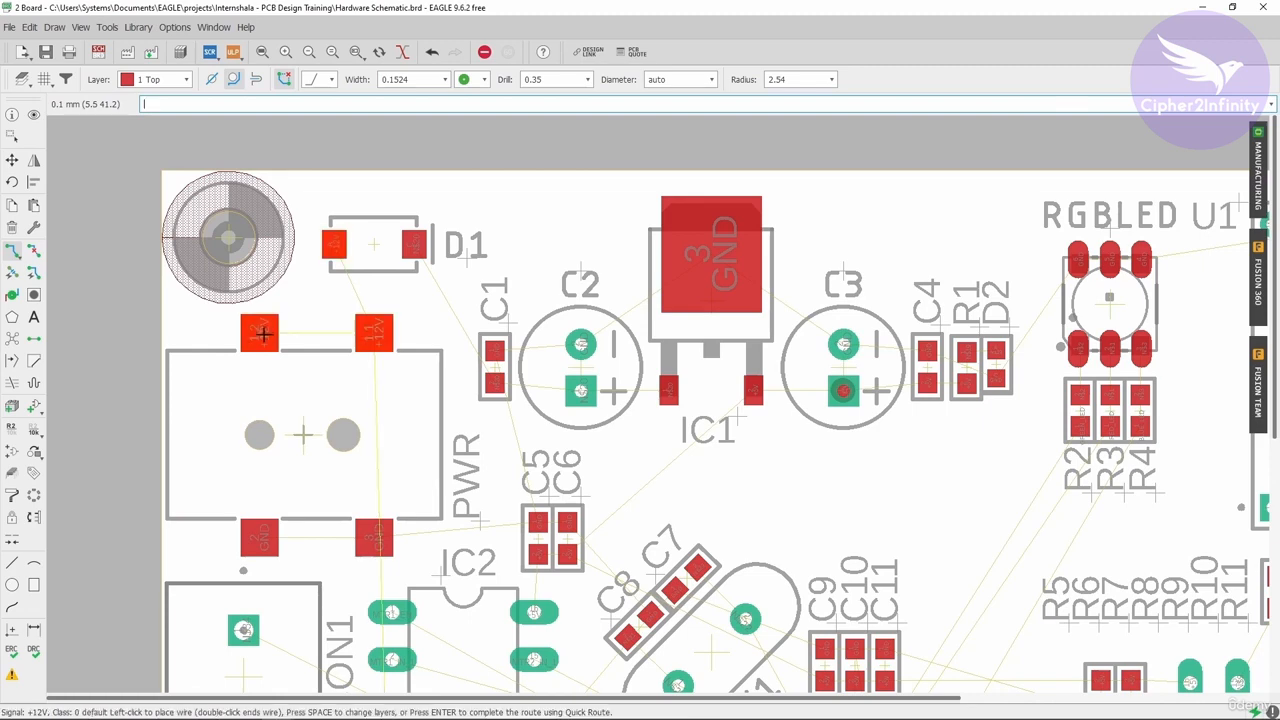
scroll(354, 333, "up", 3)
left_click(391, 331)
scroll(391, 331, "down", 4)
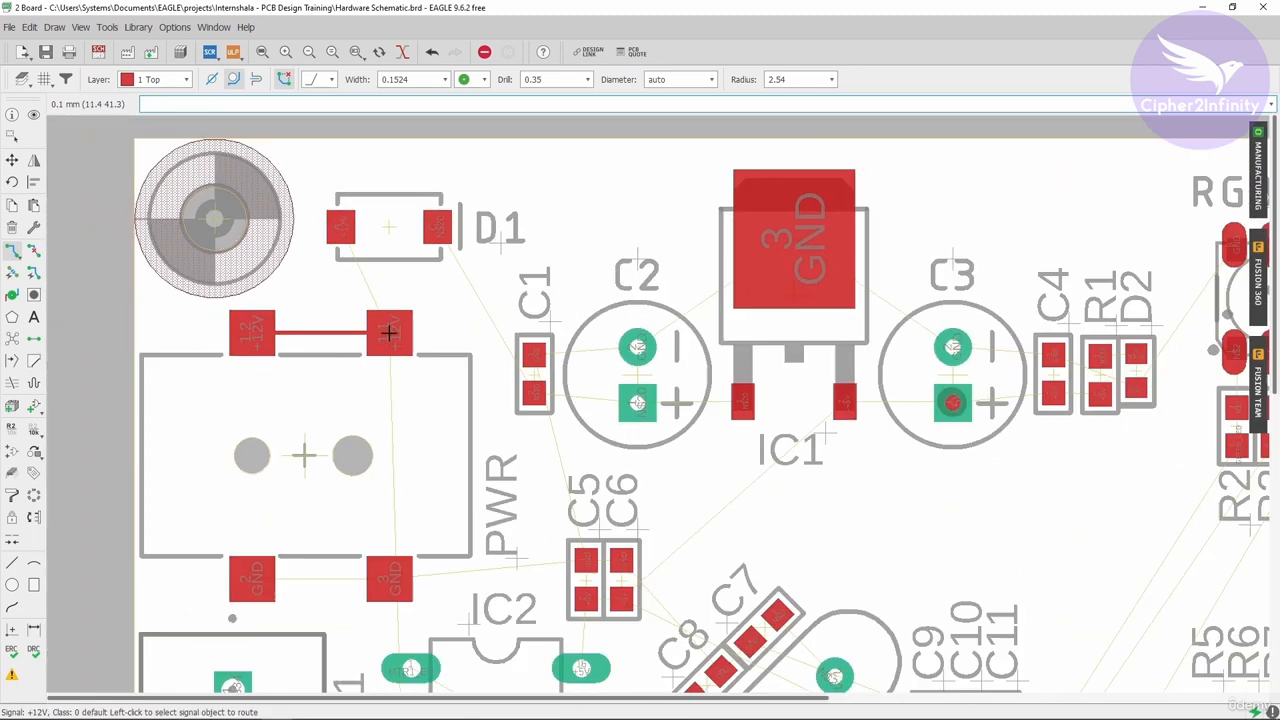
left_click(388, 331)
left_click(350, 242)
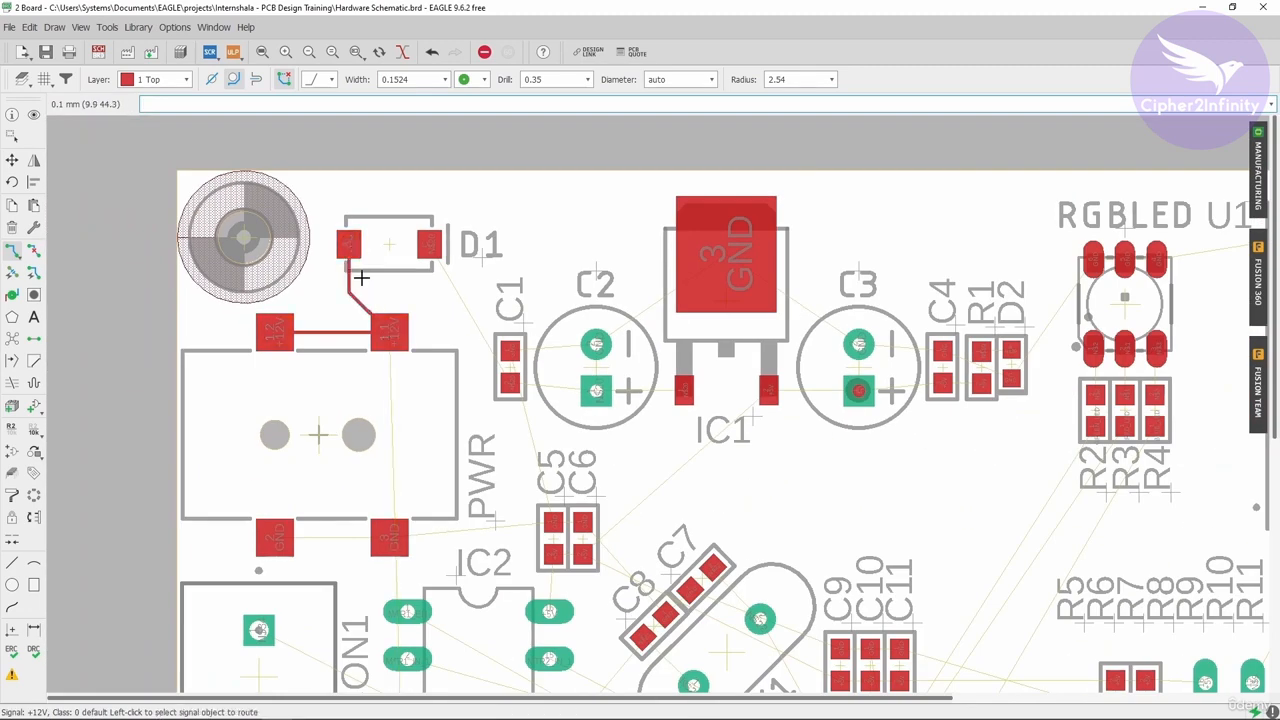
Examine the routed +12V trace's width alongside the Saturn PCB Toolkit conductor properties.
scroll(326, 338, "up", 3)
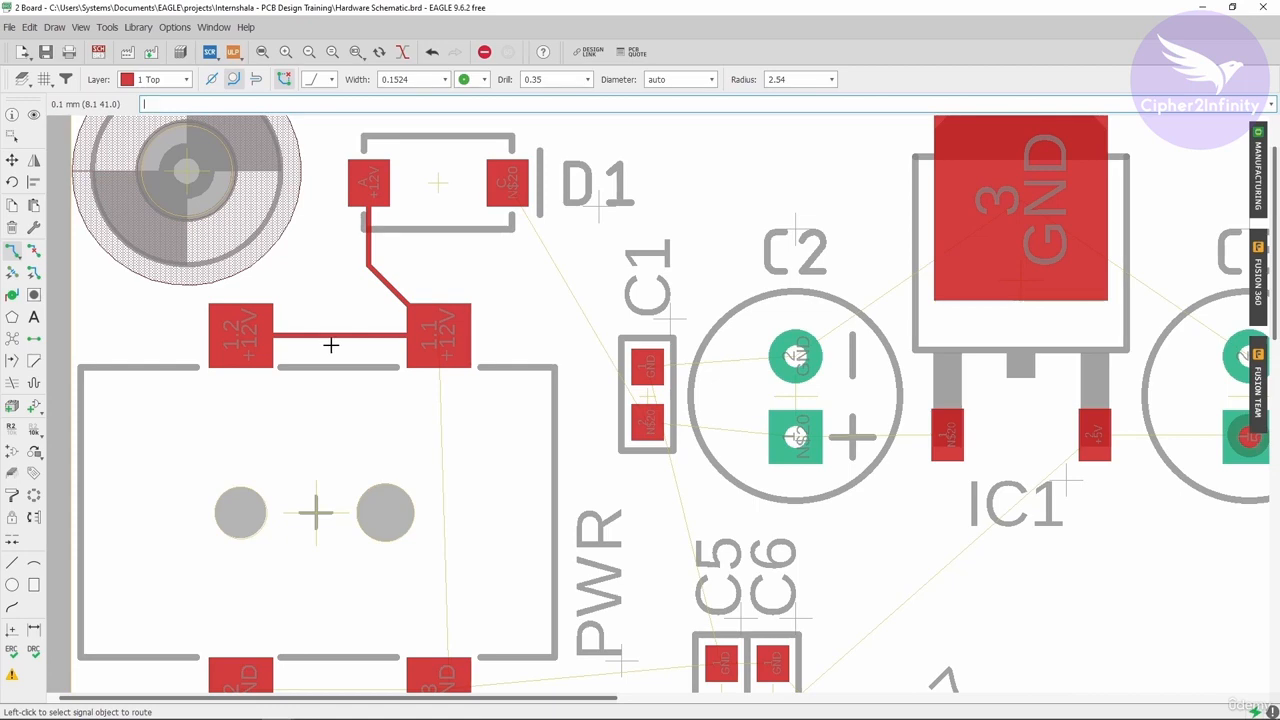
scroll(330, 340, "up", 2)
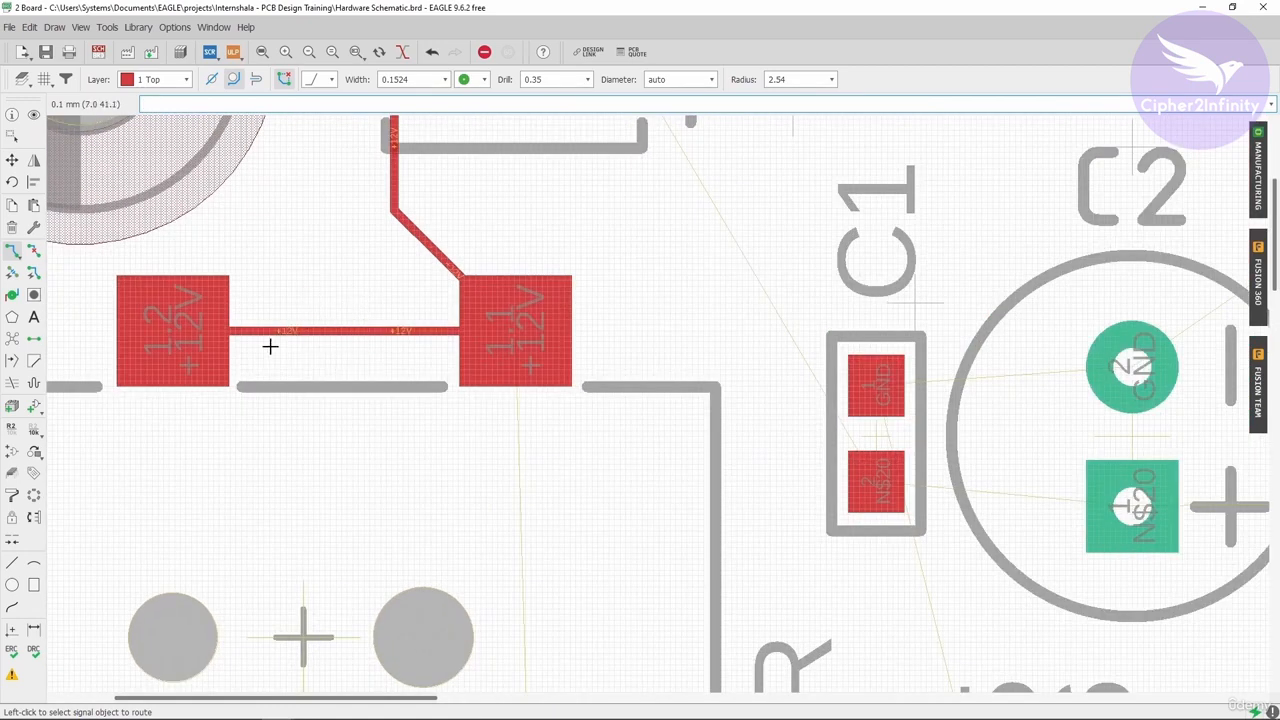
scroll(267, 348, "down", 2)
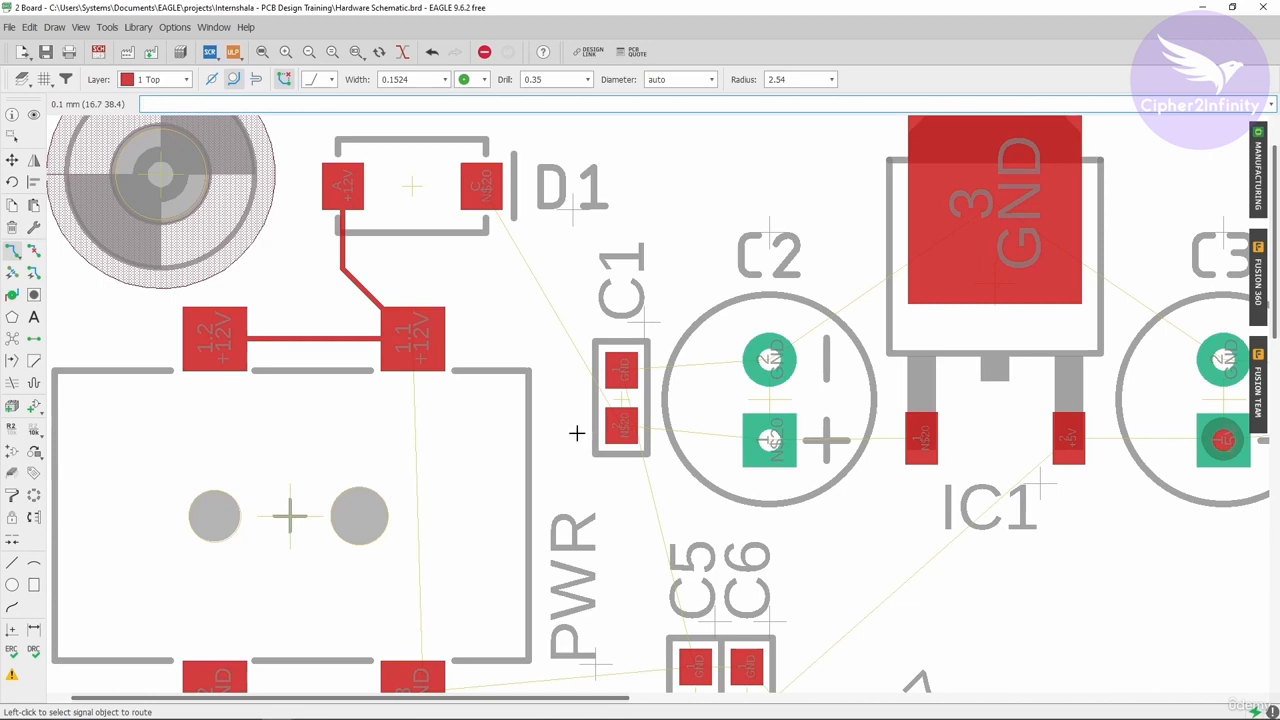
scroll(200, 430, "down", 2)
scroll(225, 372, "up", 2)
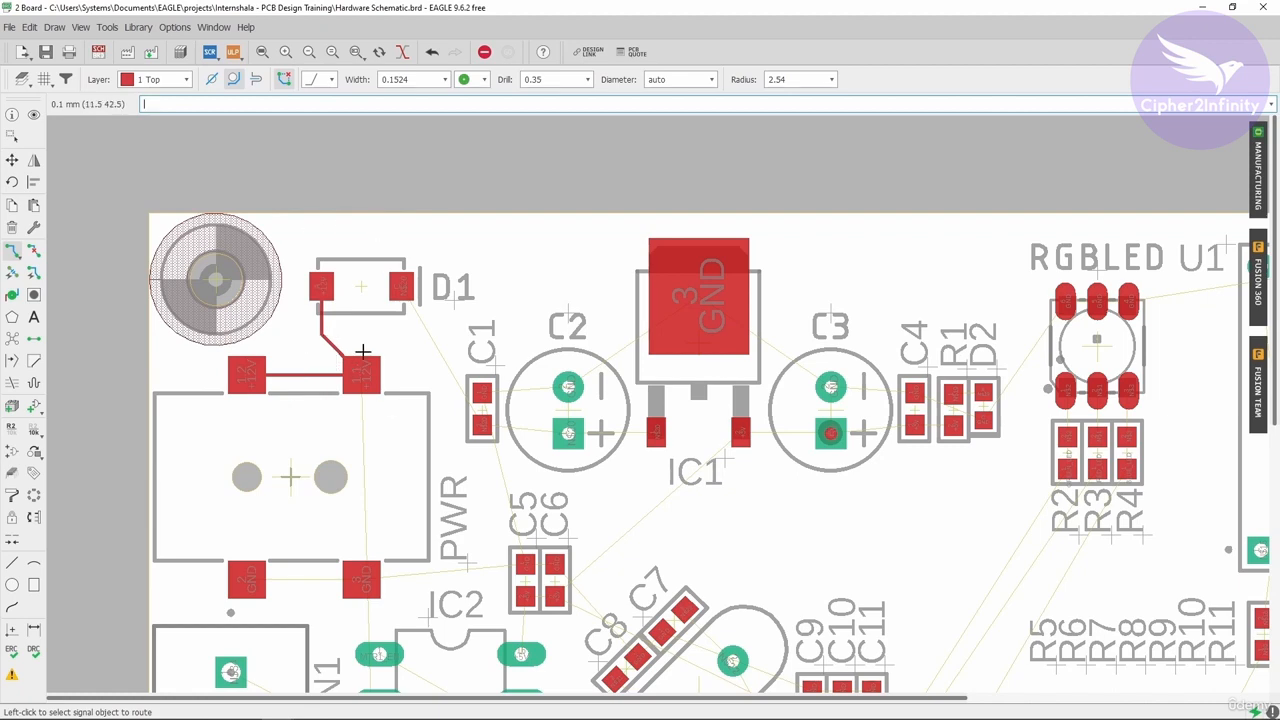
scroll(362, 352, "up", 1)
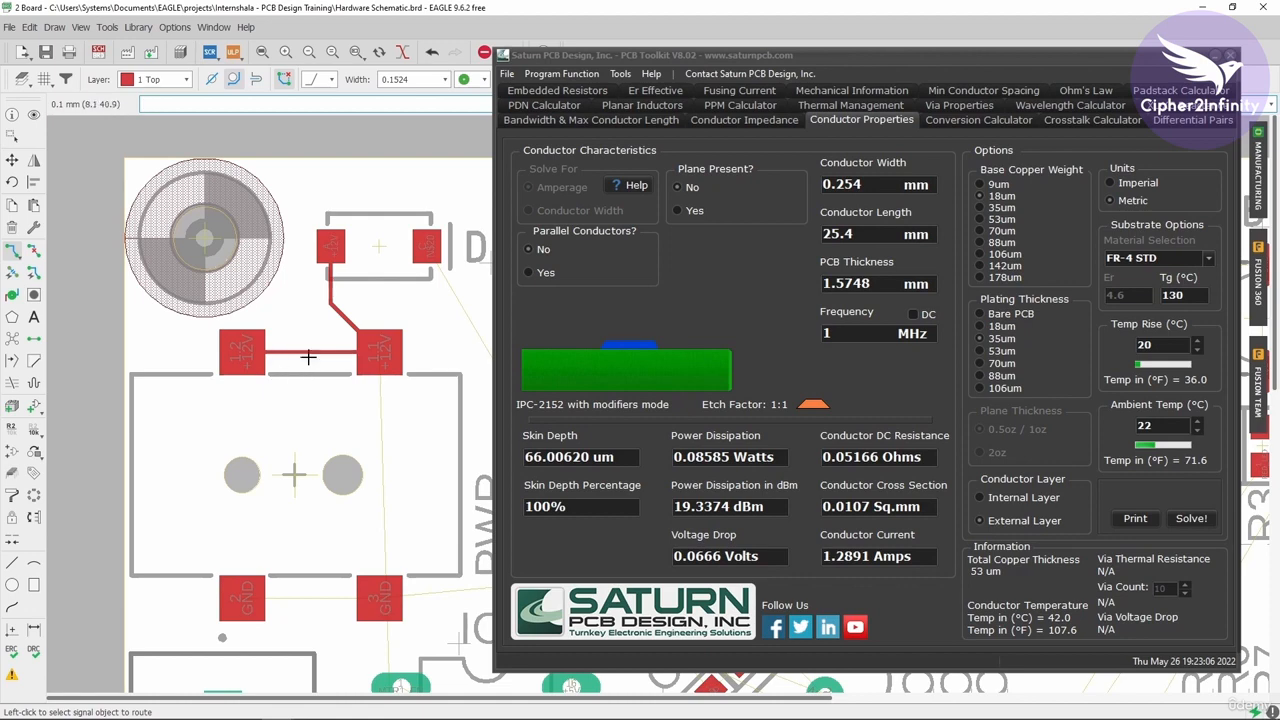
scroll(297, 347, "down", 1)
scroll(296, 347, "up", 1)
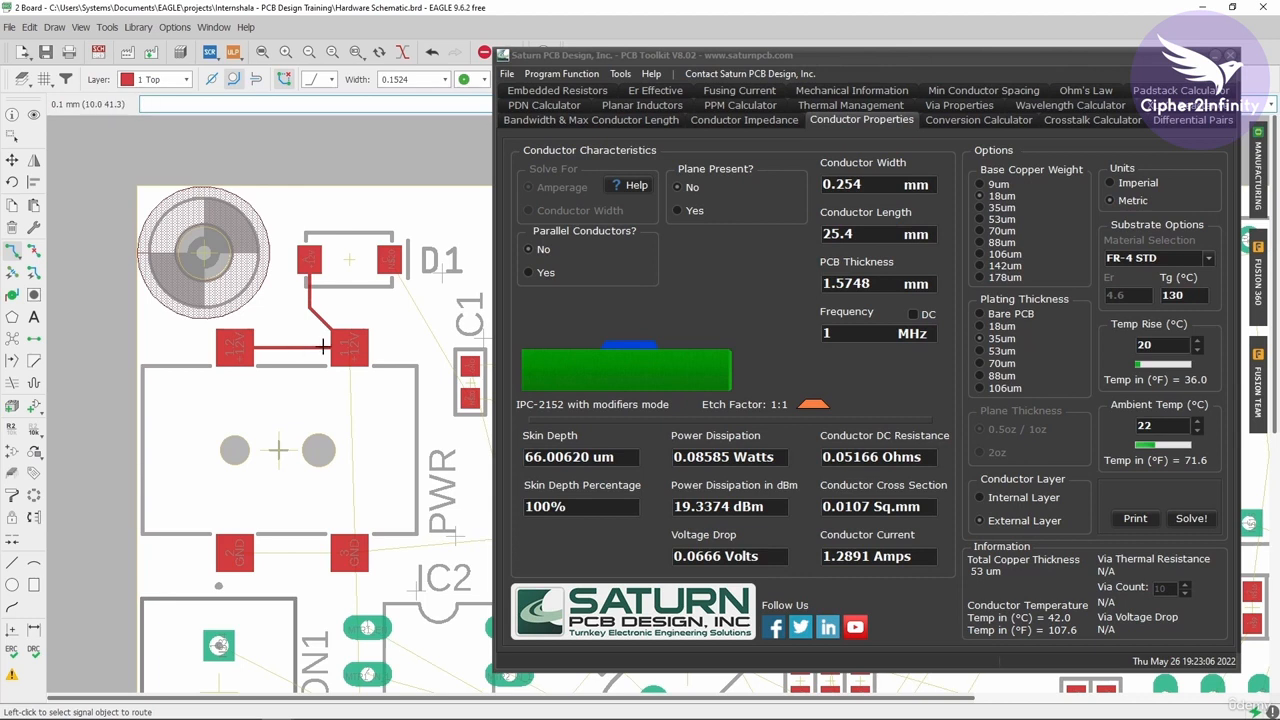
left_click(337, 340)
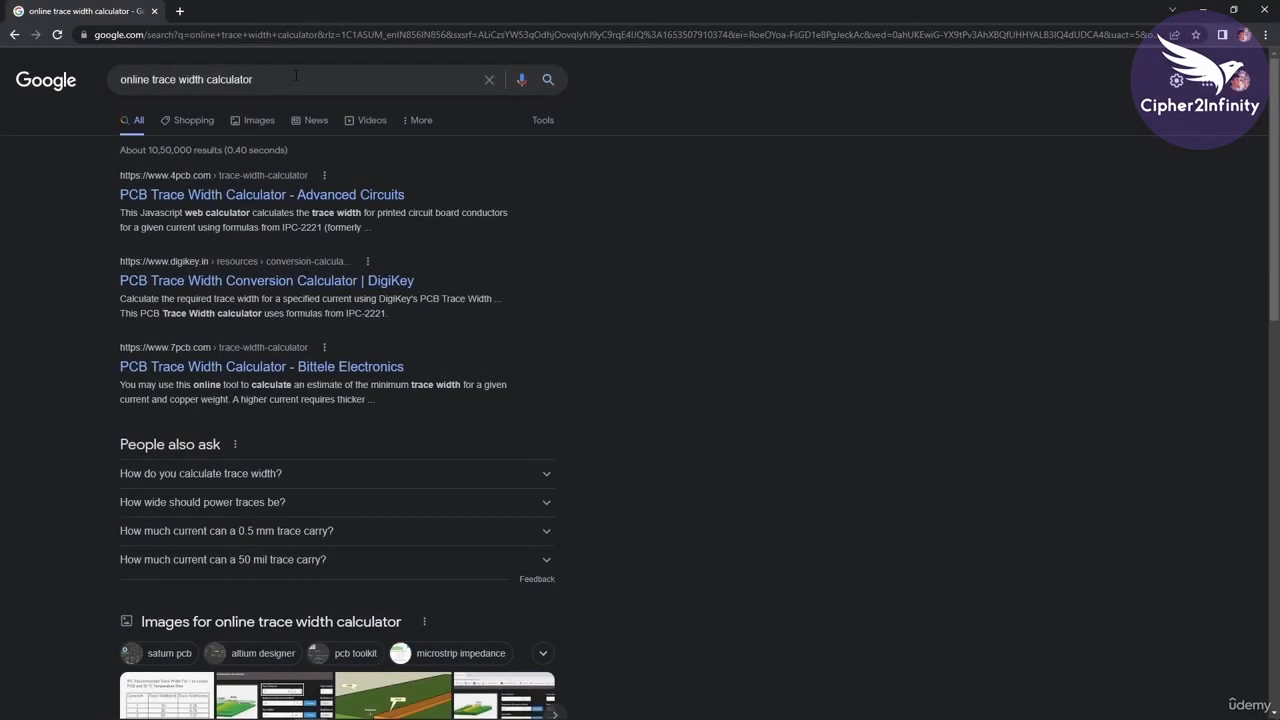
Open the DigiKey PCB Trace Width Conversion Calculator from the online trace width calculator search results.
mouse_move(256, 79)
left_mouse_down()
mouse_move(108, 79)
mouse_move(127, 77)
left_mouse_up()
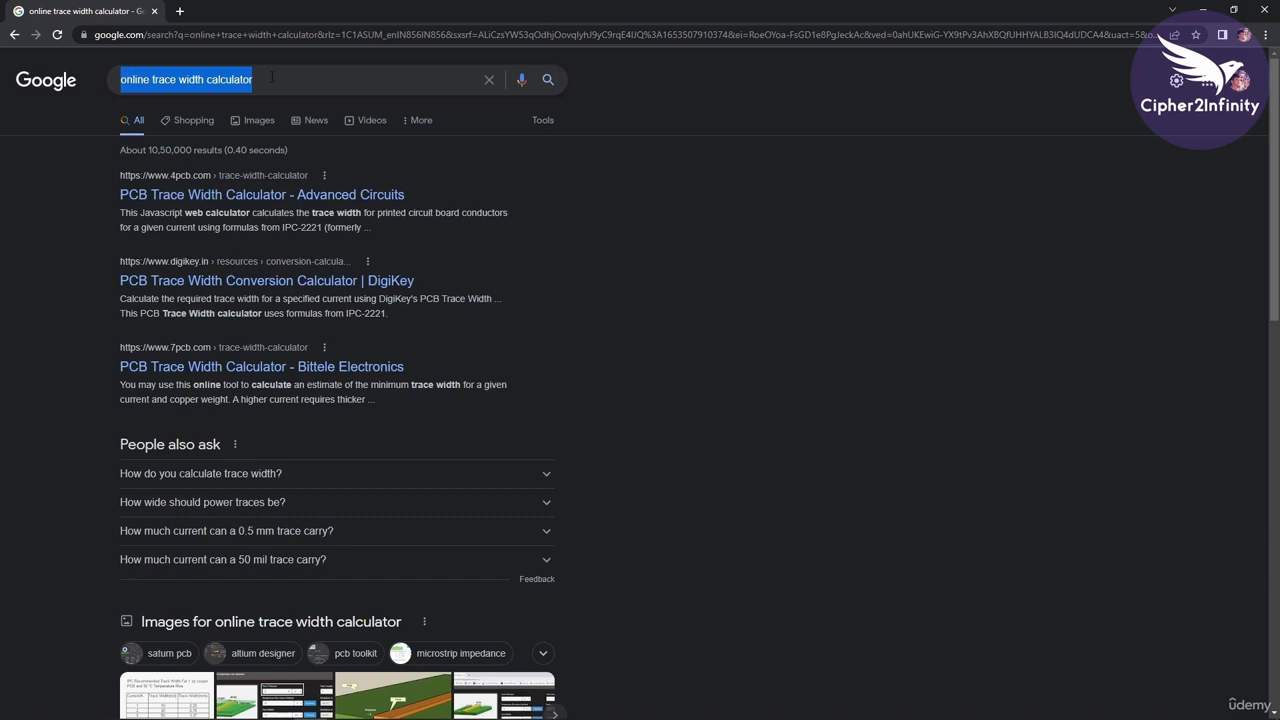
left_click(284, 78)
left_click(685, 138)
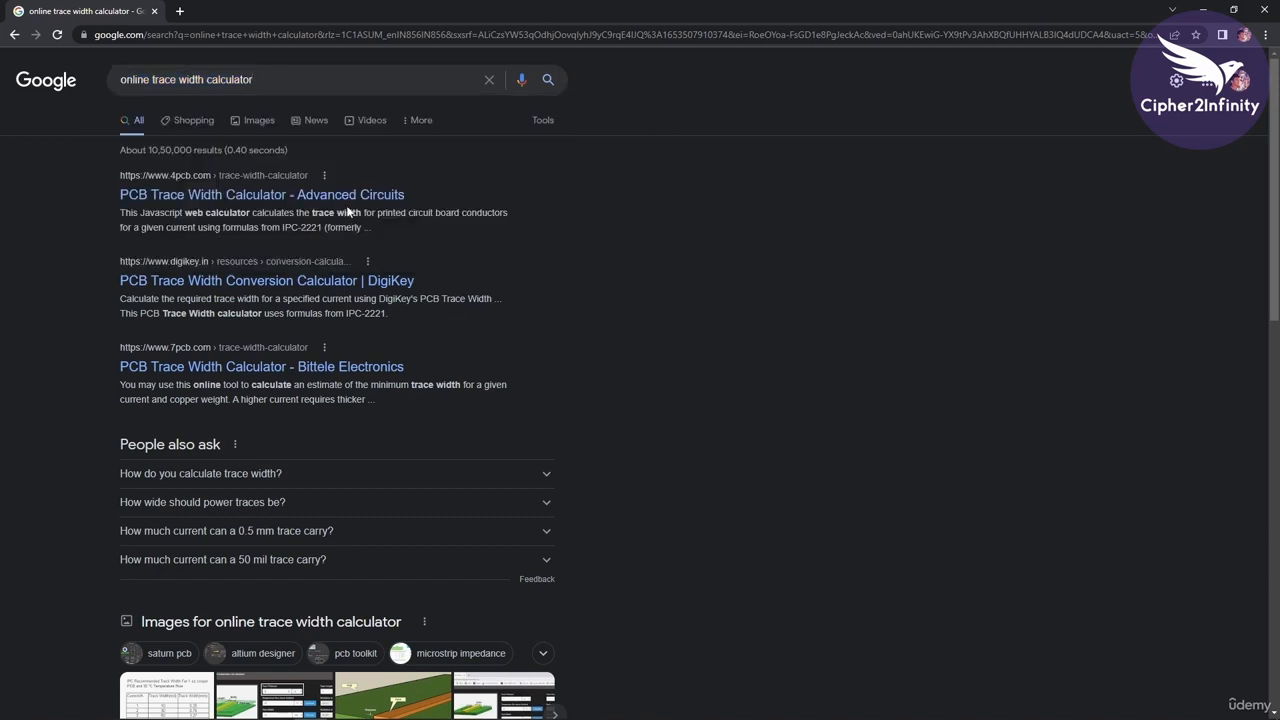
scroll(449, 249, "down", 3)
scroll(374, 243, "up", 3)
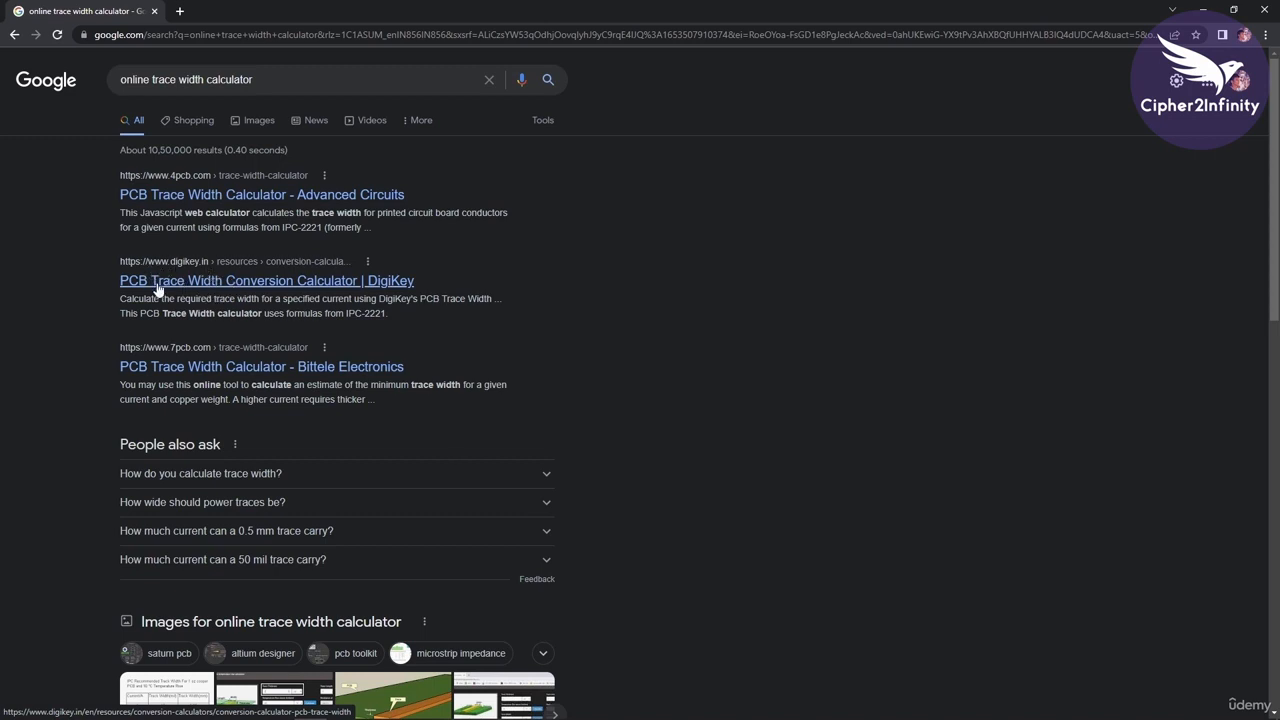
left_click(217, 294)
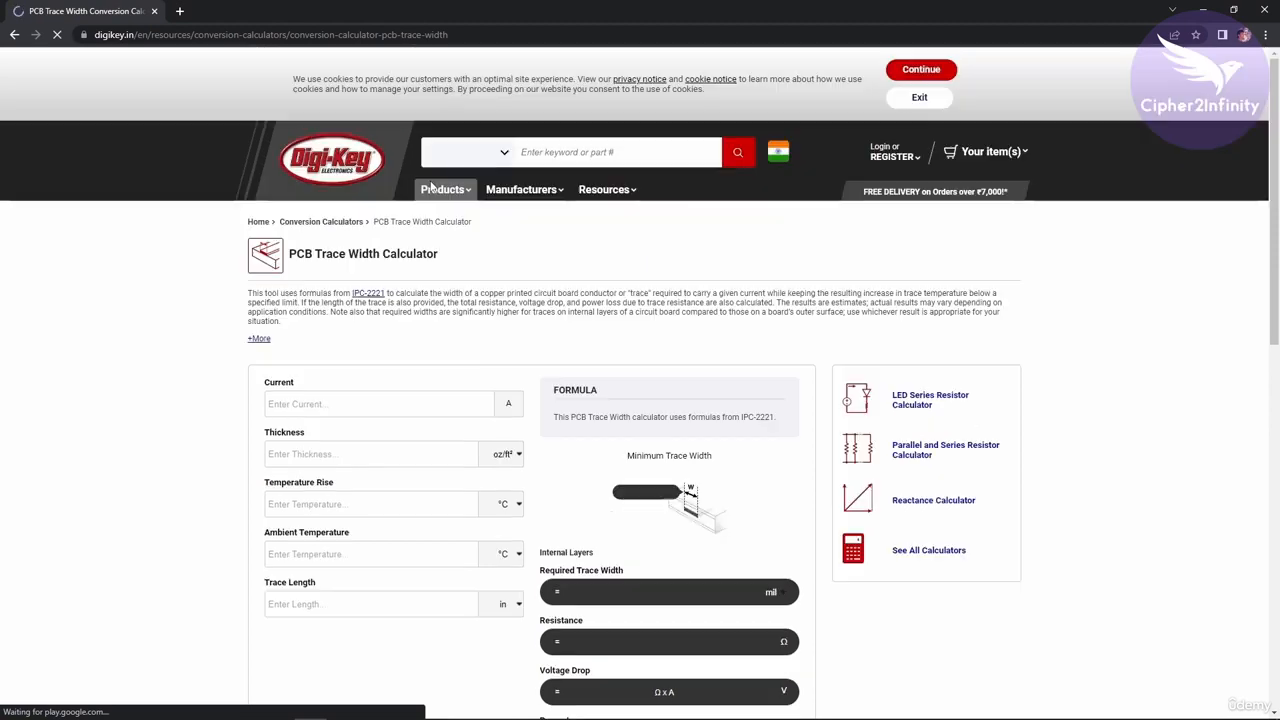
Dismiss the cookie notice and enter a current of 0.451 A in the PCB Trace Width Calculator.
left_click(917, 99)
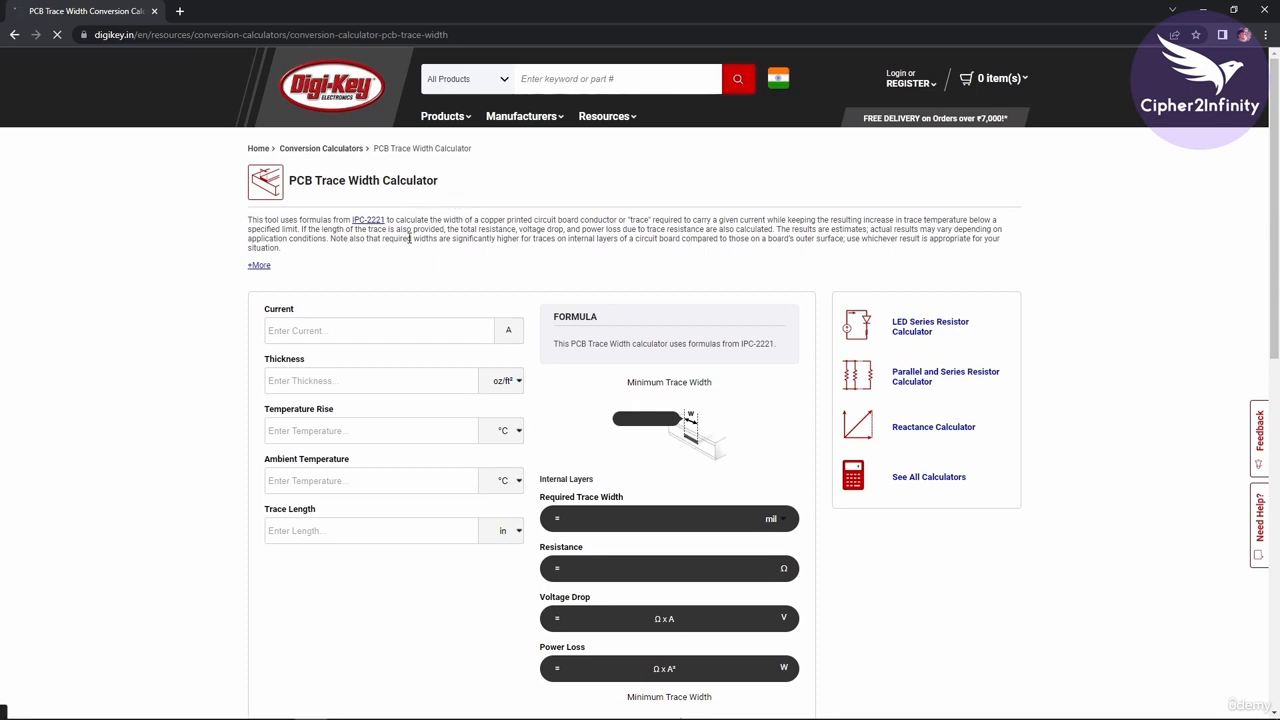
scroll(410, 238, "down", 1)
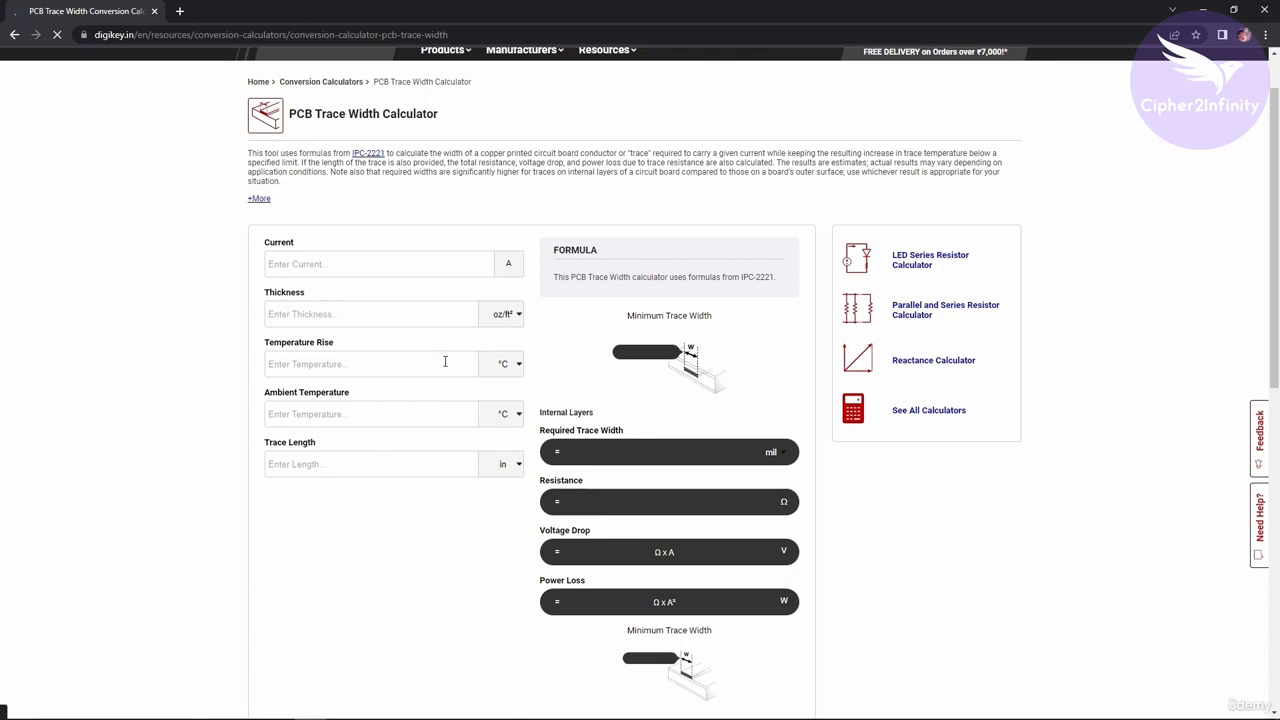
scroll(635, 378, "down", 1)
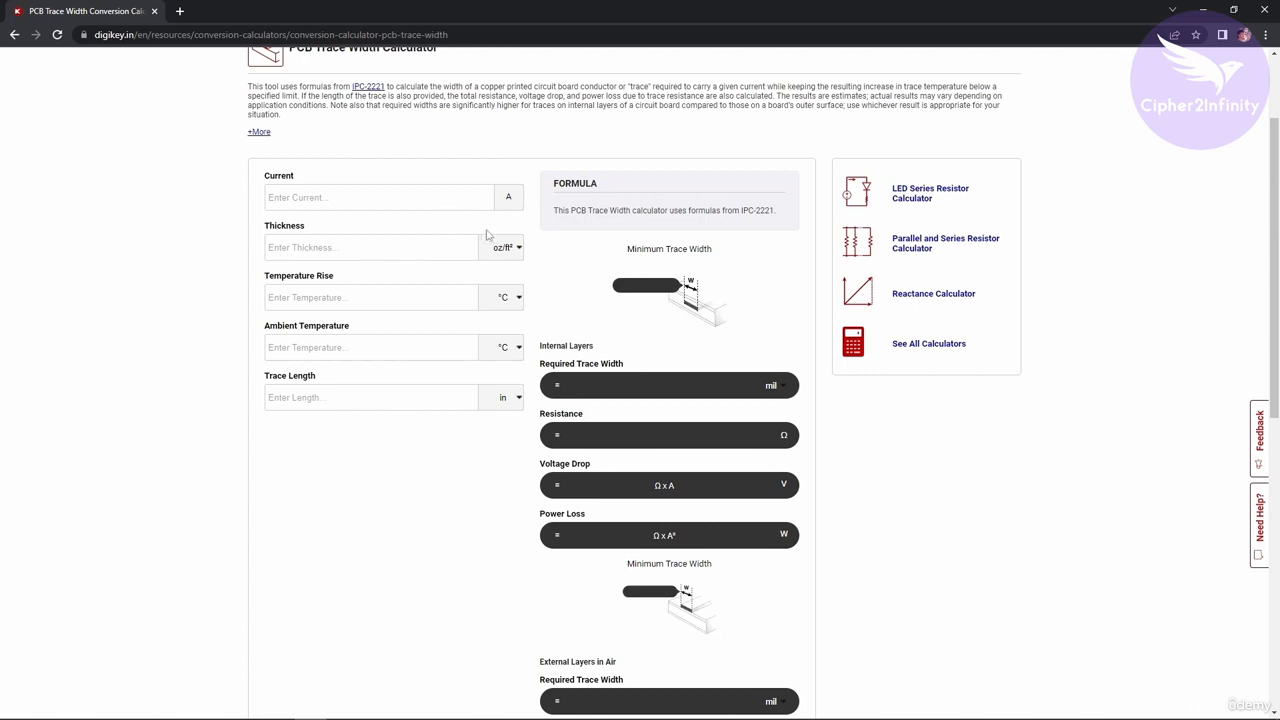
left_click(390, 198)
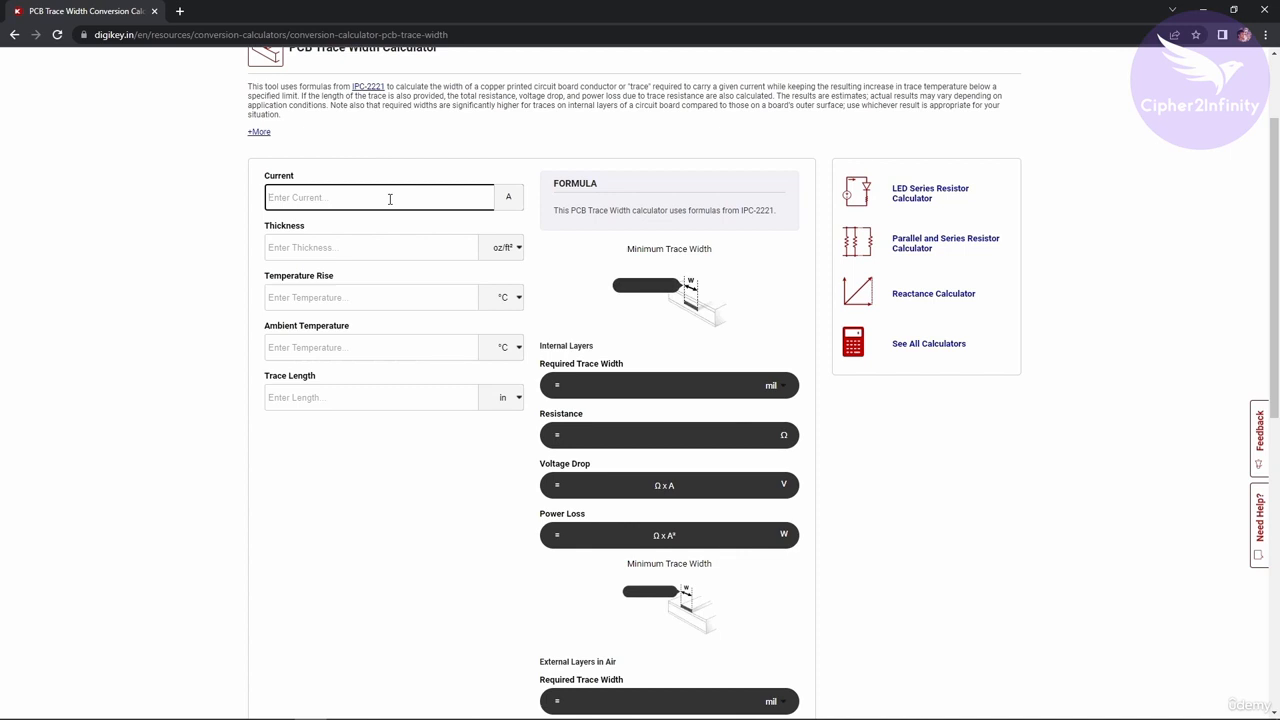
type("0.451")
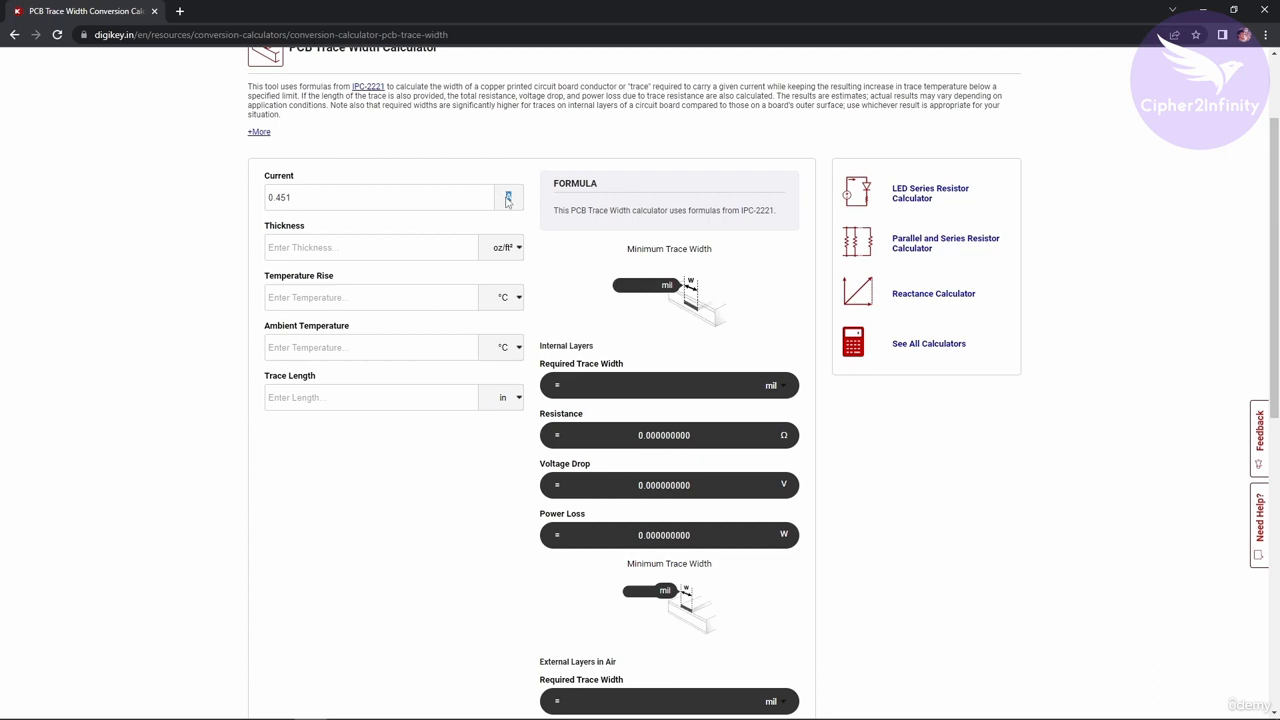
Examine the entered current value and the thickness field's label.
left_click_drag(314, 197, 266, 198)
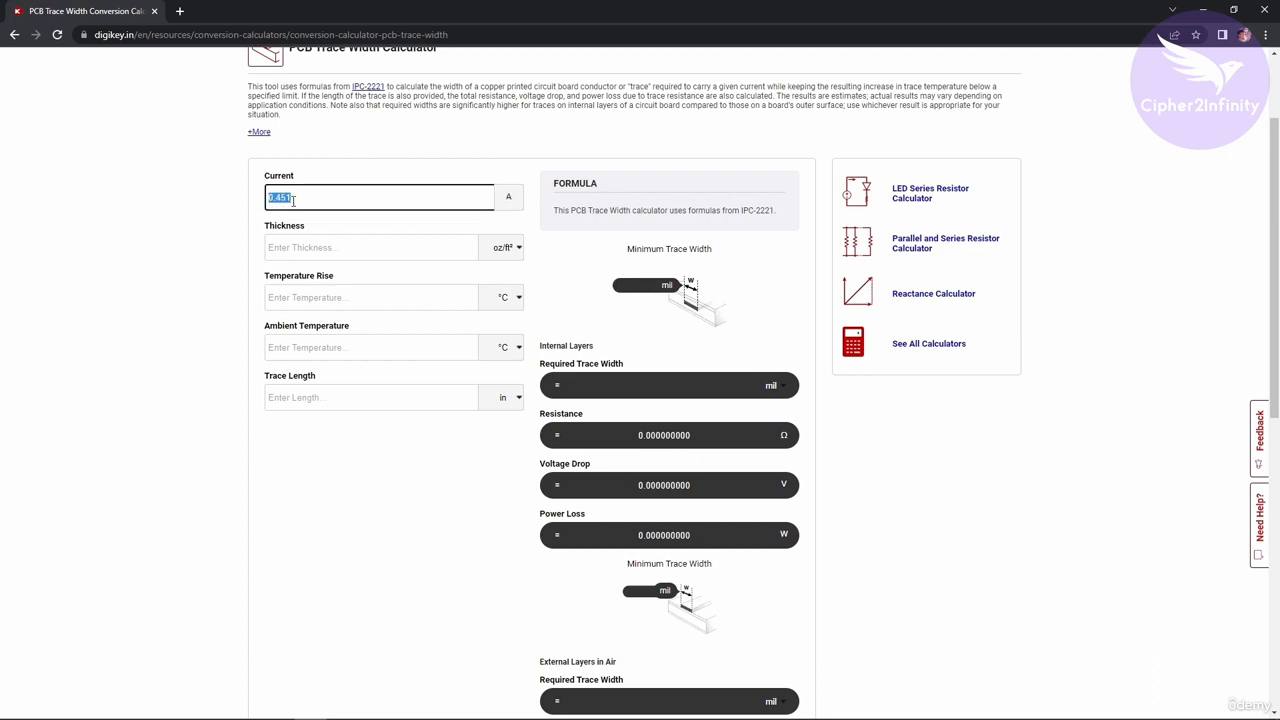
left_click(317, 200)
left_click_drag(318, 200, 258, 200)
left_click(302, 192)
left_click_drag(301, 190, 250, 191)
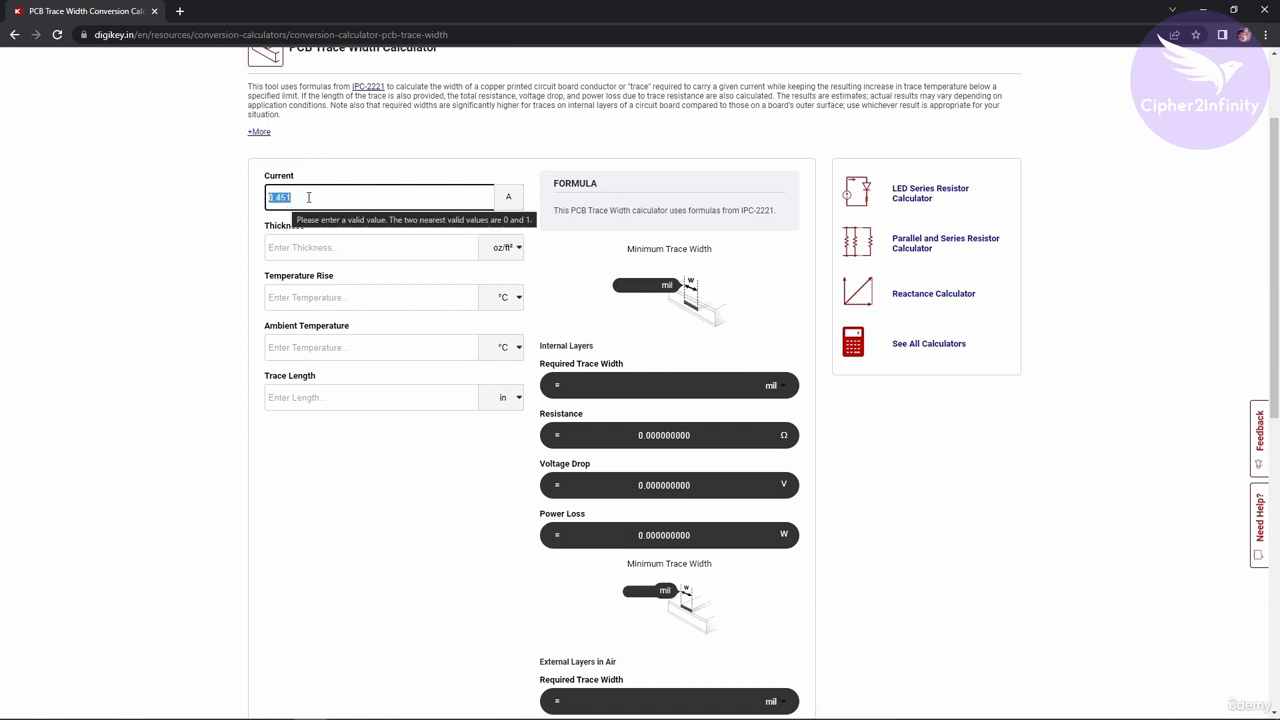
left_click_drag(314, 235, 262, 227)
left_click(315, 241)
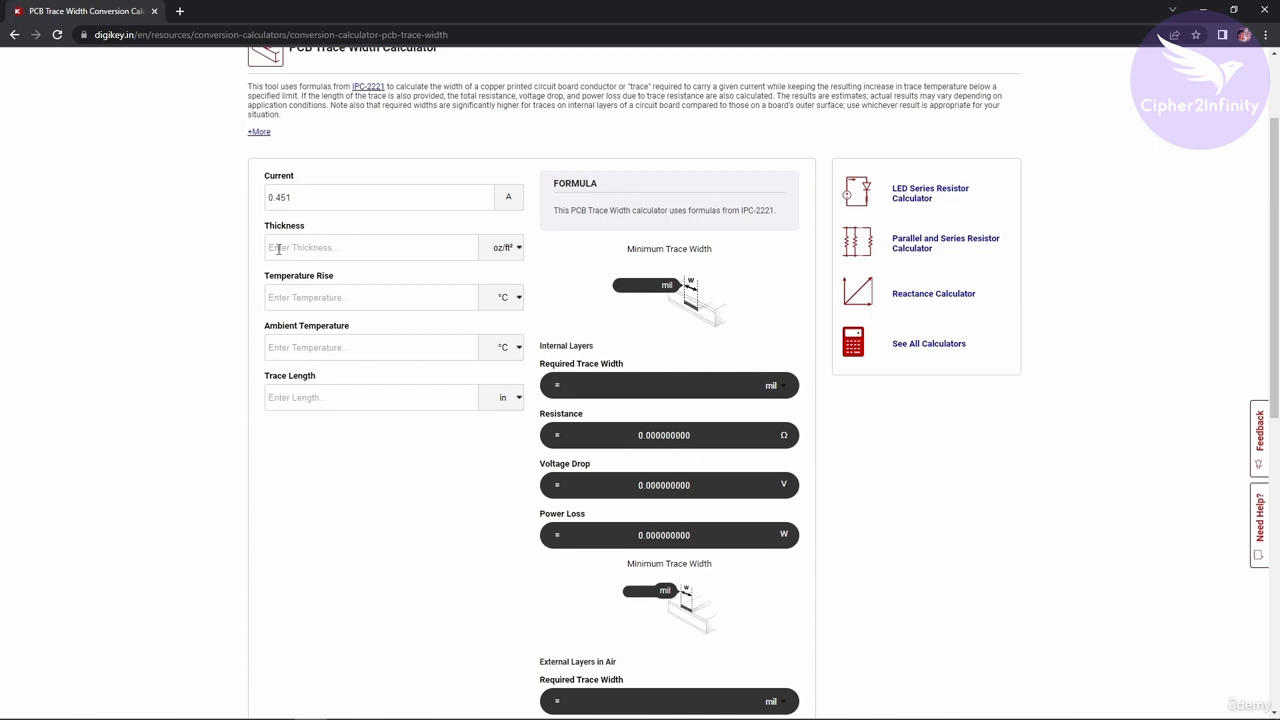
Switch the thickness unit to µm and set the copper thickness to 35.
left_click(335, 251)
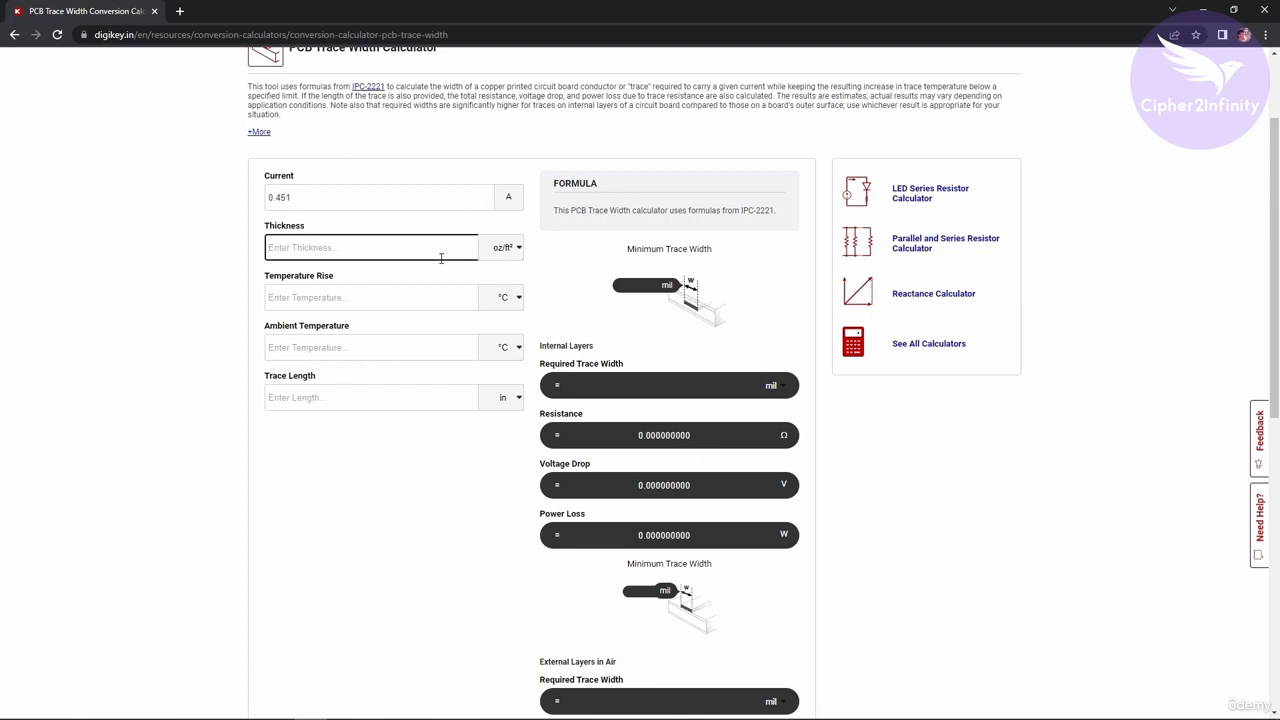
left_click(513, 252)
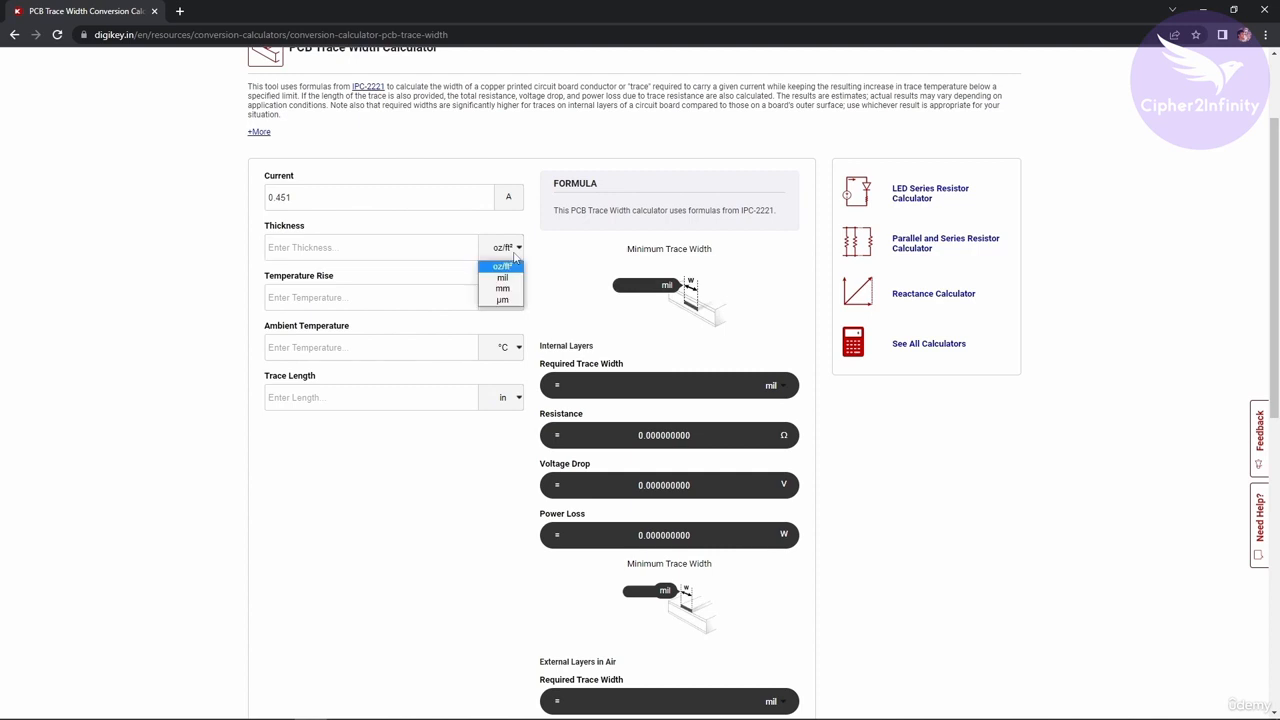
left_click(503, 301)
left_click(372, 246)
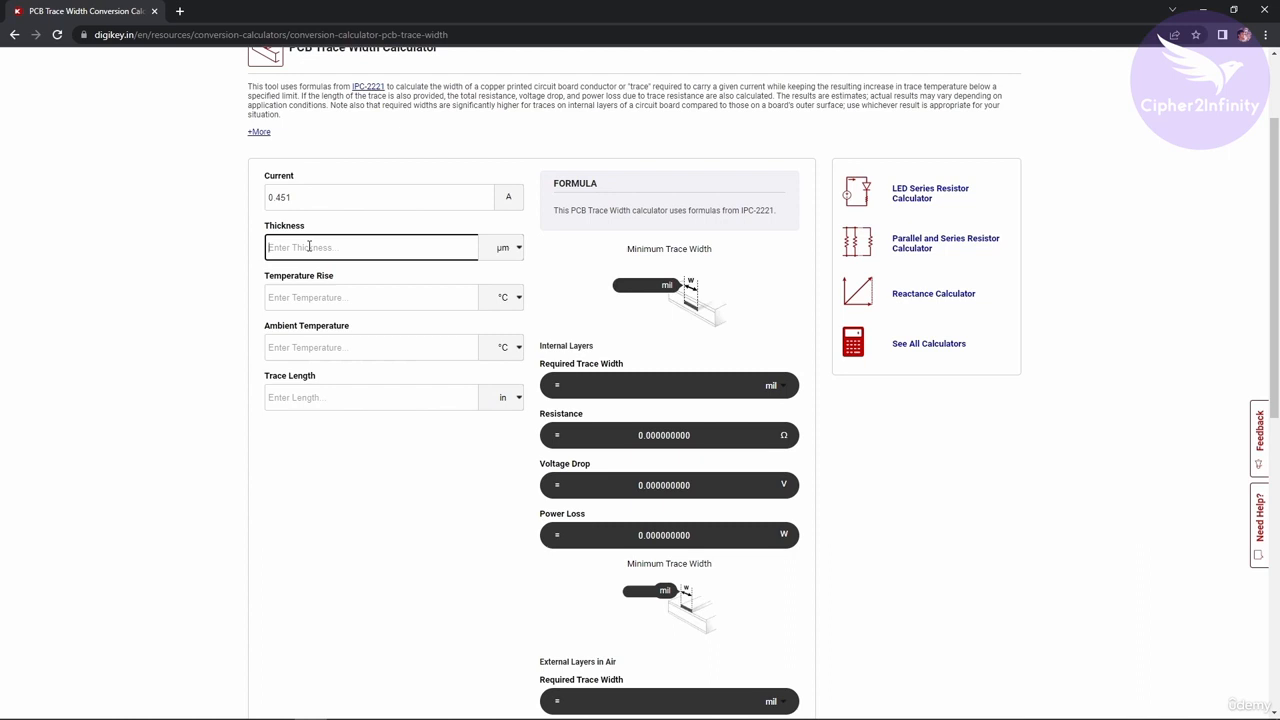
type("35")
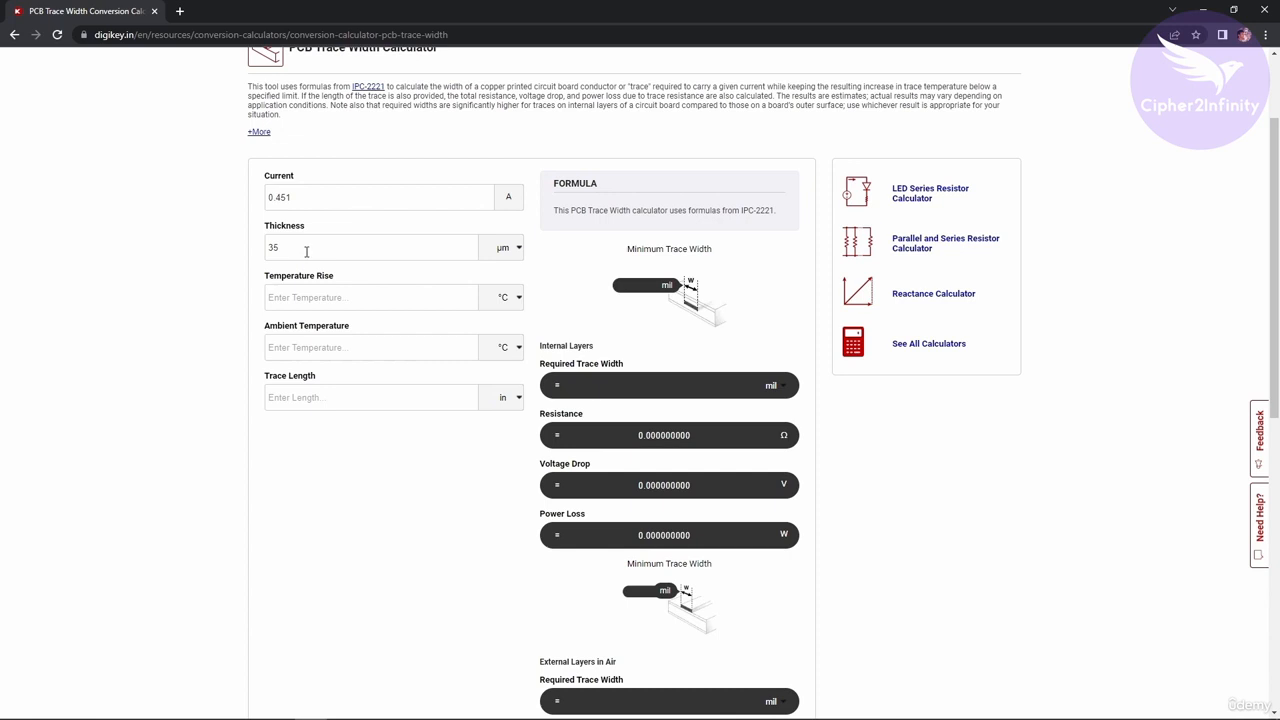
Review the entered thickness value and its unit.
left_click_drag(286, 250, 264, 252)
left_click(283, 251)
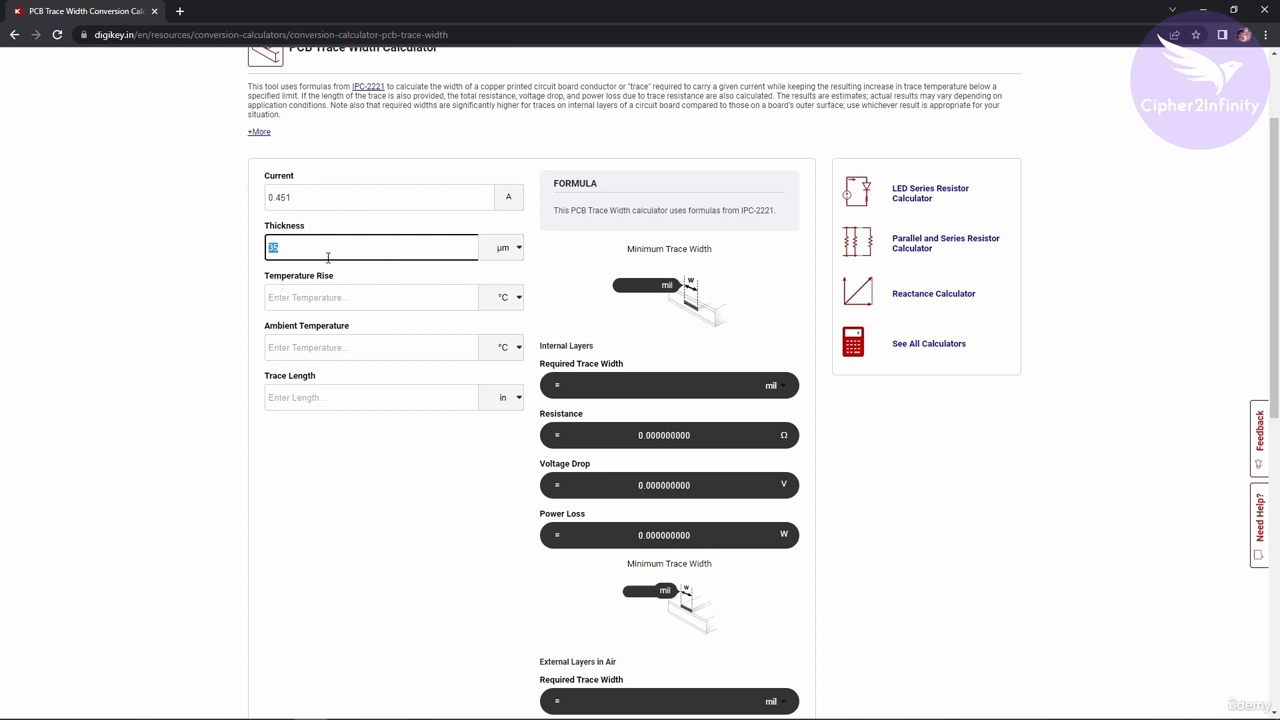
left_click(321, 244)
left_click_drag(323, 247, 255, 251)
left_click(297, 254)
left_click_drag(313, 250, 232, 253)
left_click(301, 253)
double_click(302, 247)
left_click(310, 231)
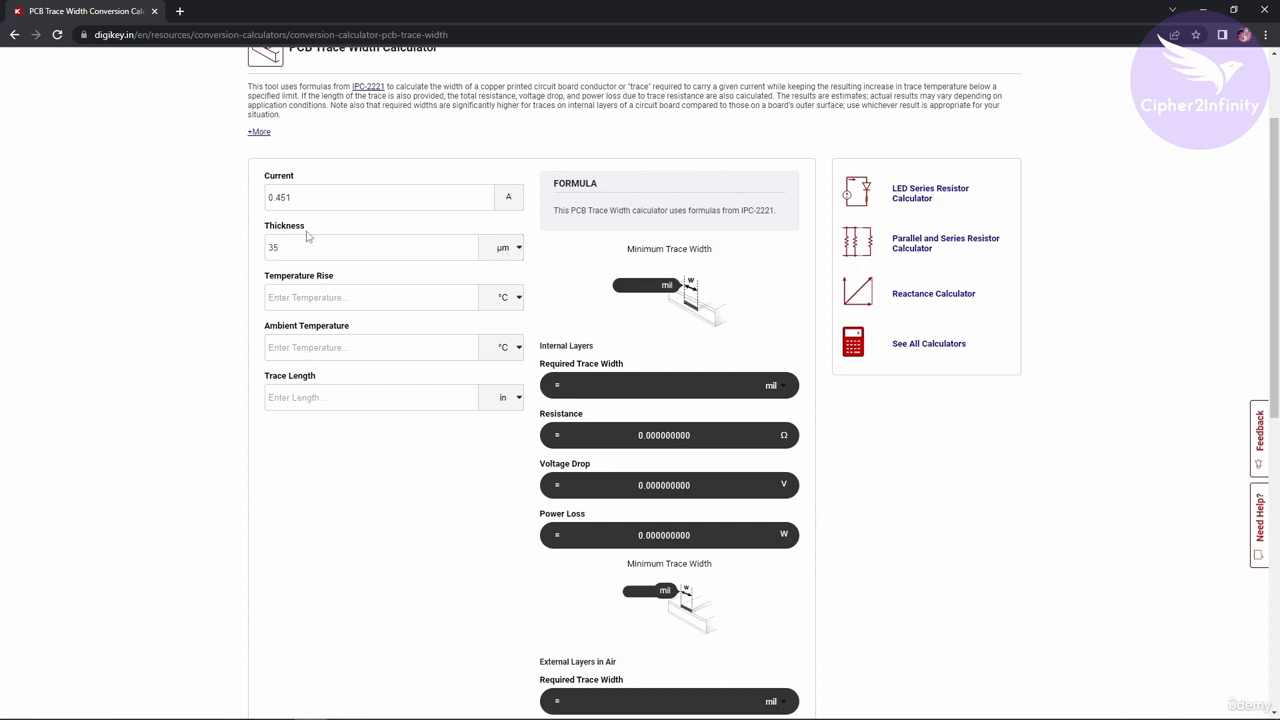
left_click_drag(310, 231, 266, 226)
left_click(277, 249)
double_click(272, 249)
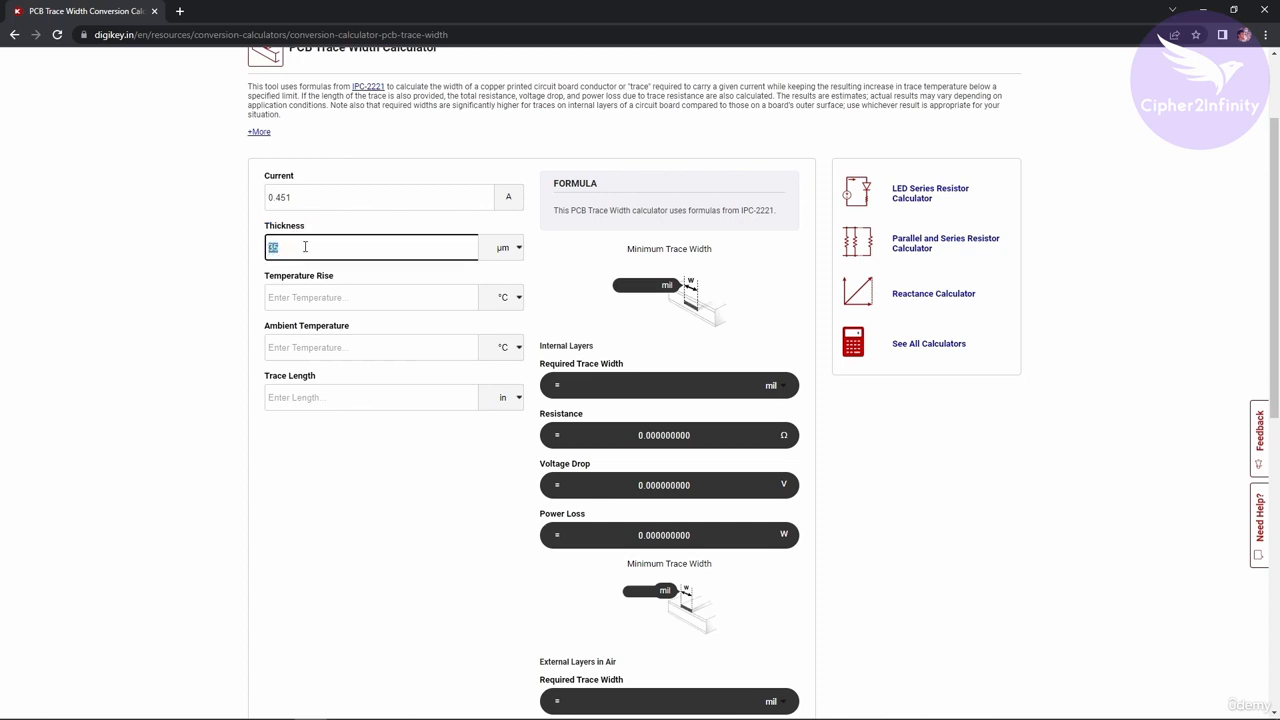
left_click(290, 250)
left_click_drag(284, 247, 253, 246)
left_click(236, 259)
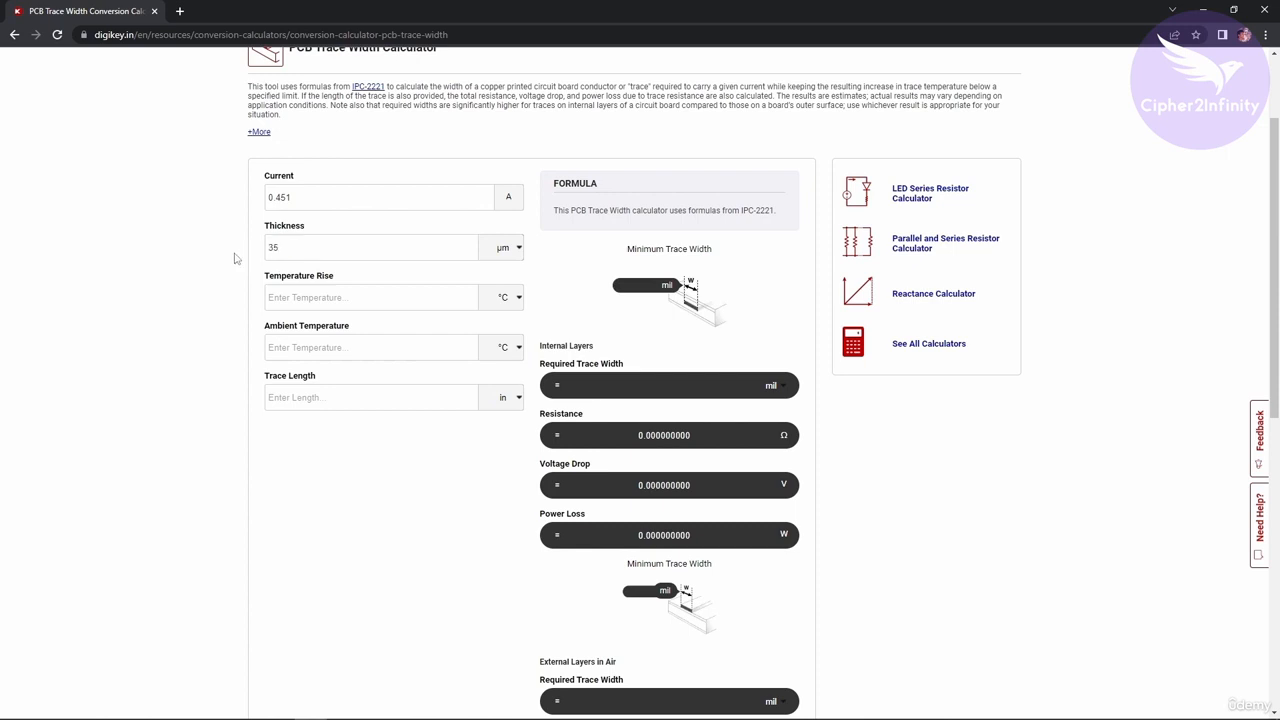
Set the temperature rise to 10 °C and the ambient temperature to 25 °C.
left_click(307, 298)
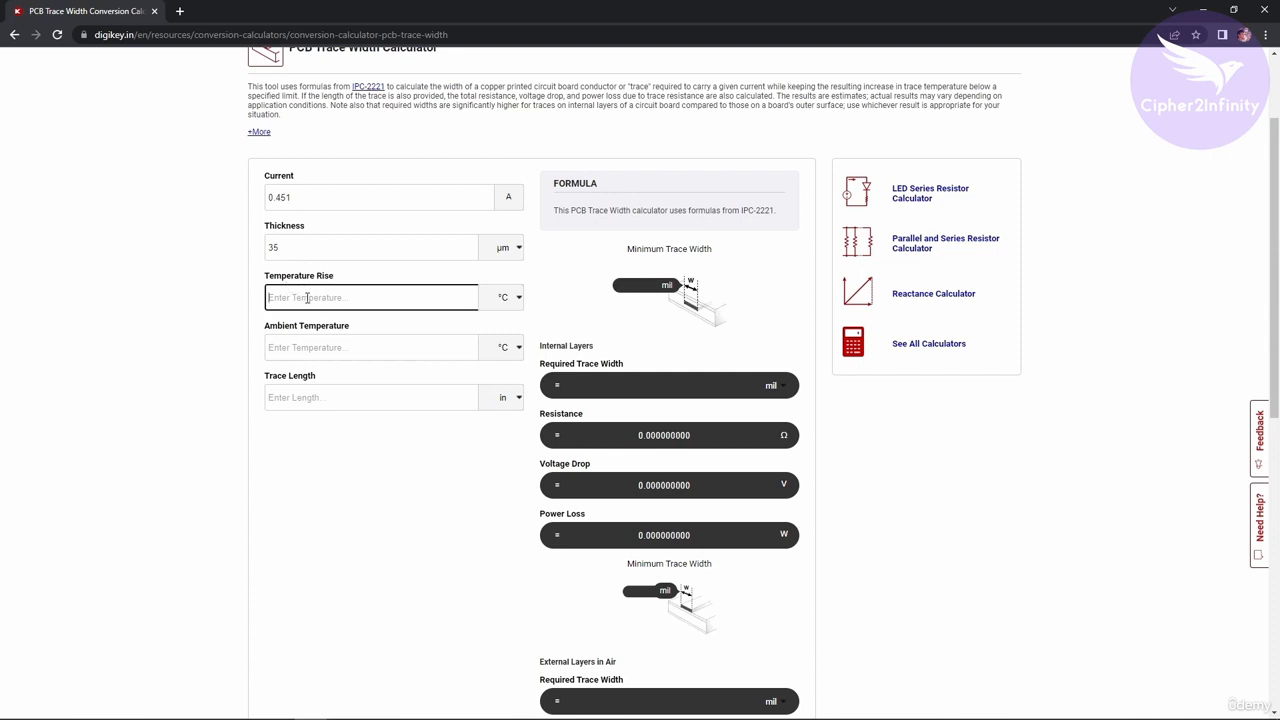
type("10")
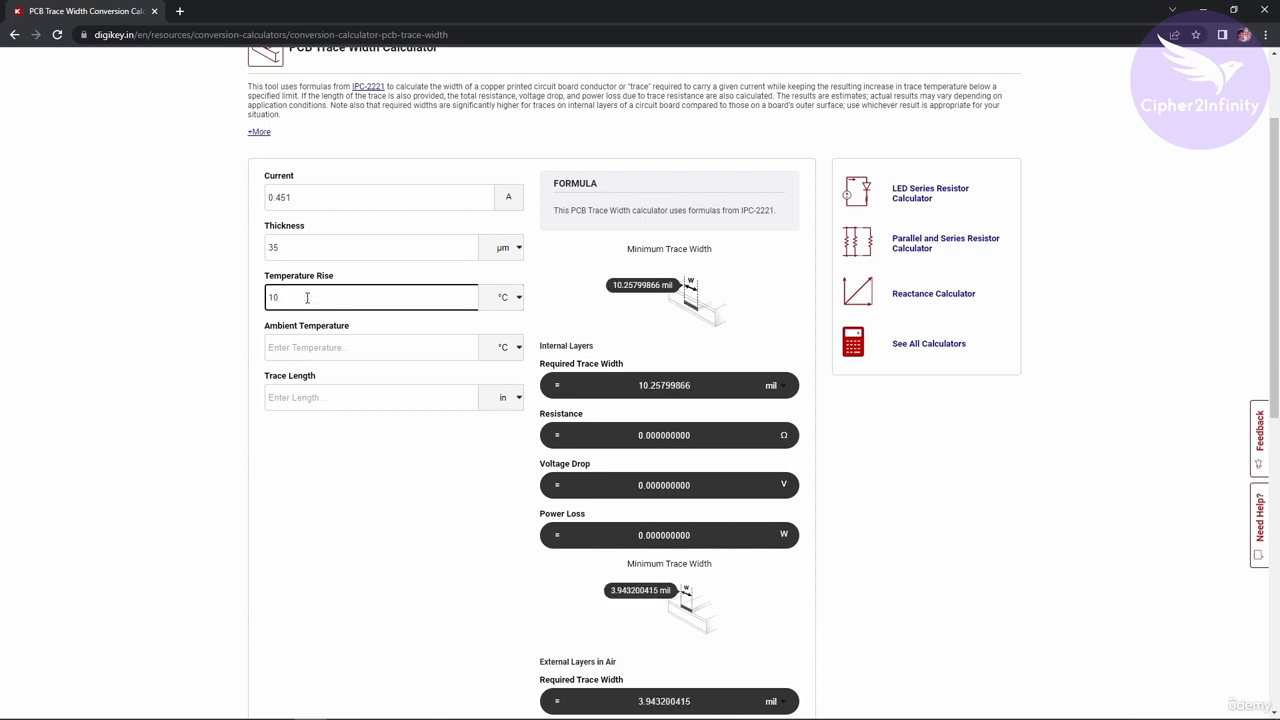
left_click(317, 345)
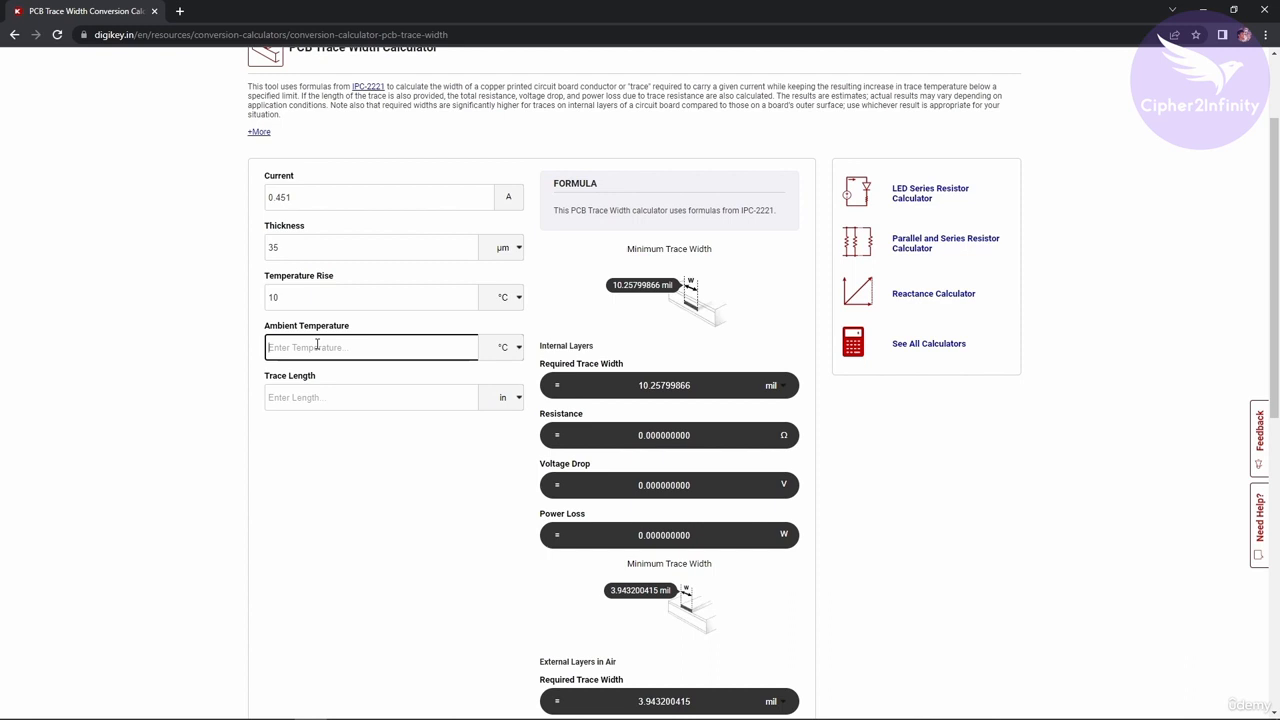
type("25")
left_click(237, 331)
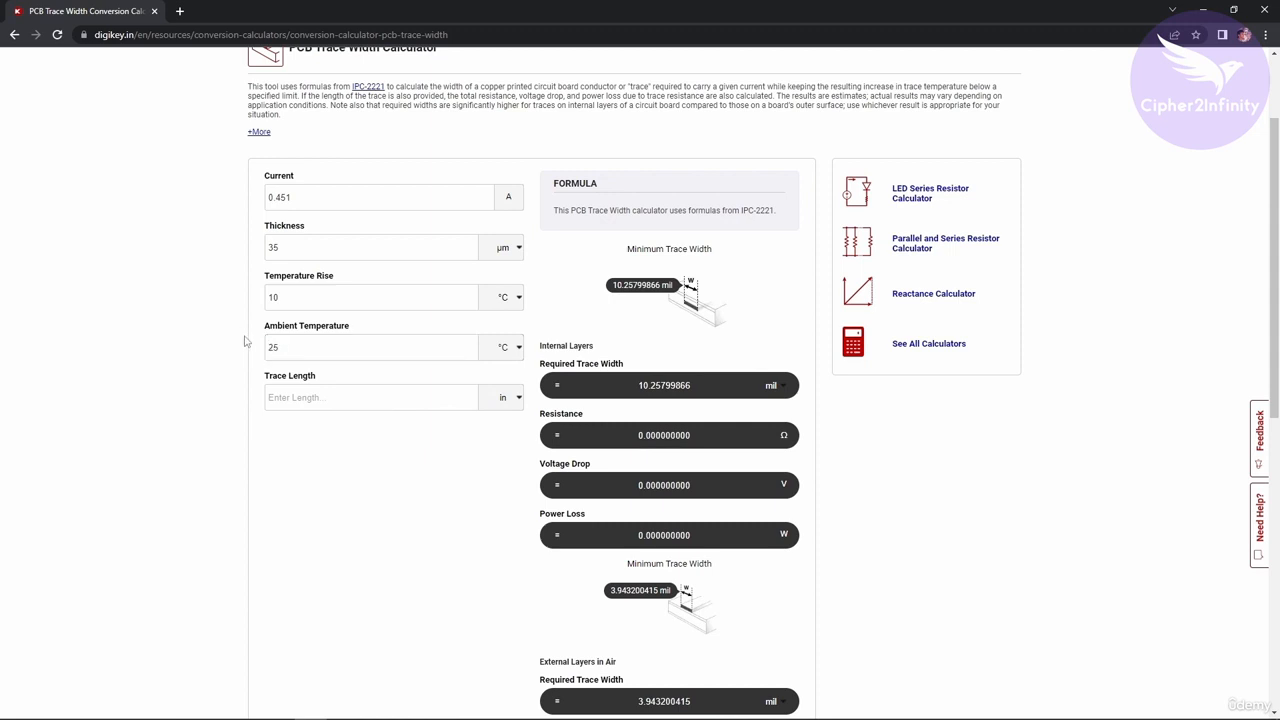
Examine the trace length field and the internal-layer required trace width result.
left_click(340, 399)
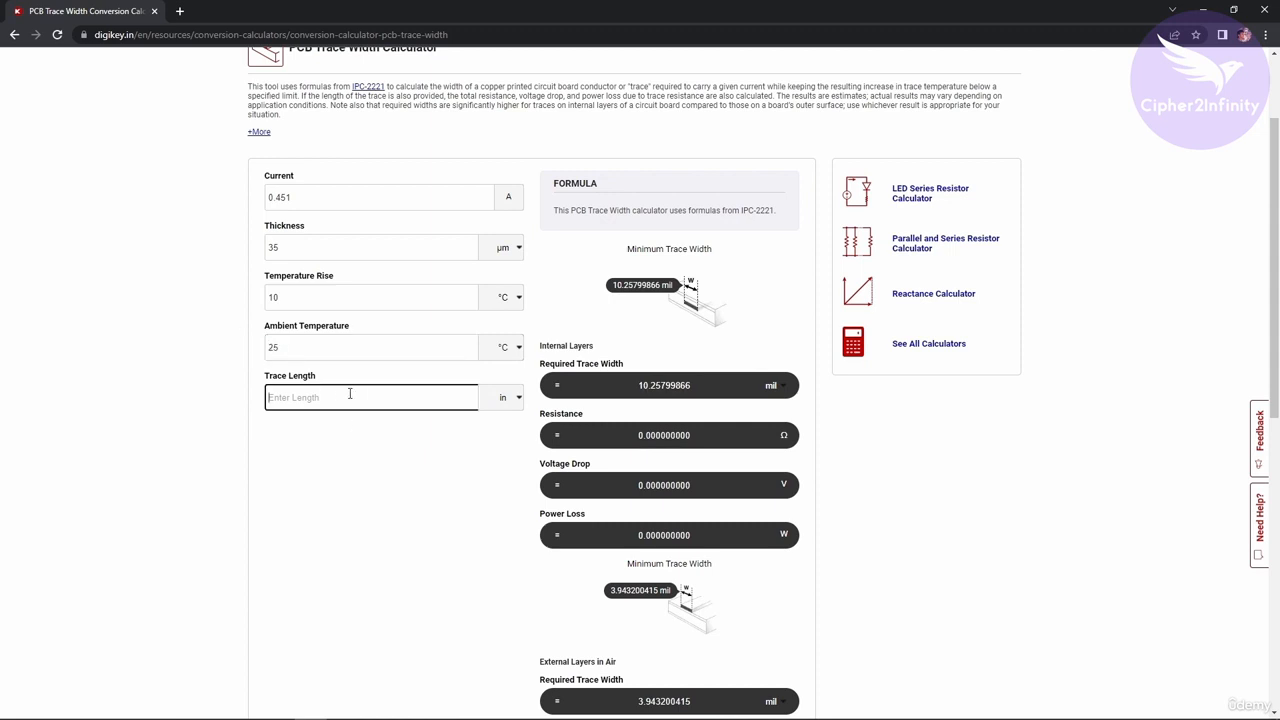
left_click(316, 379)
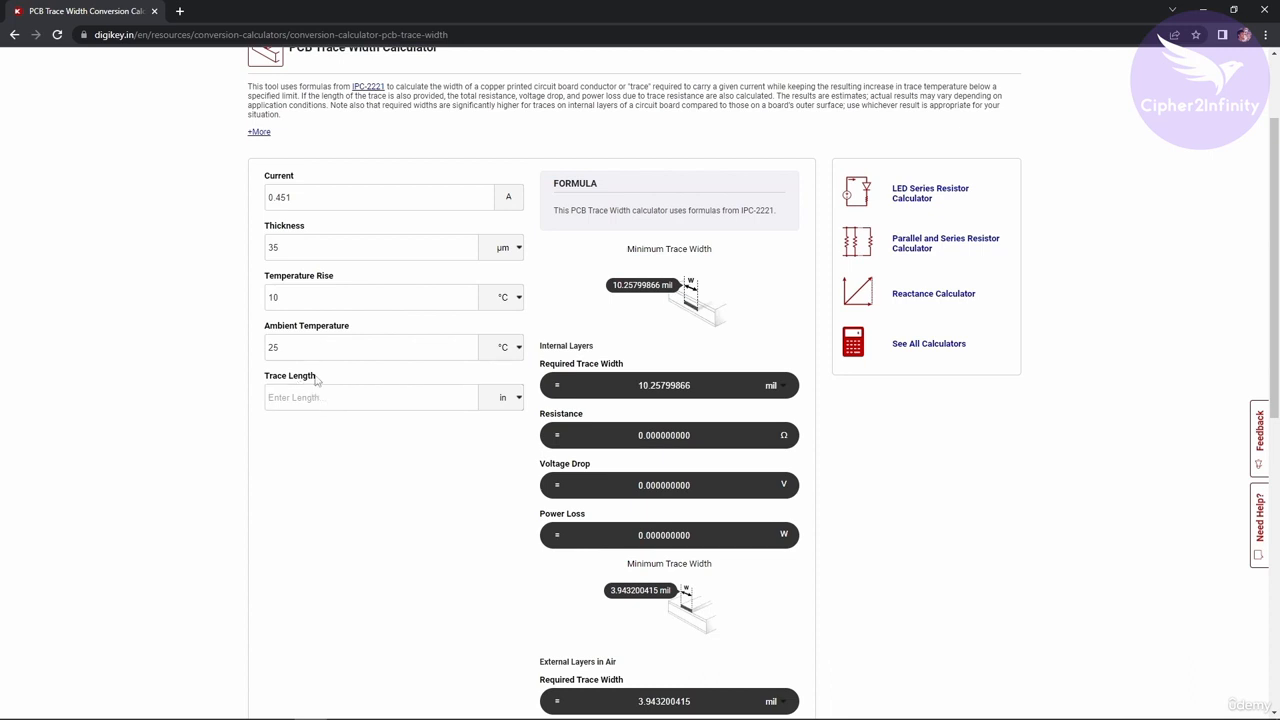
left_click_drag(316, 379, 262, 379)
left_click(298, 397)
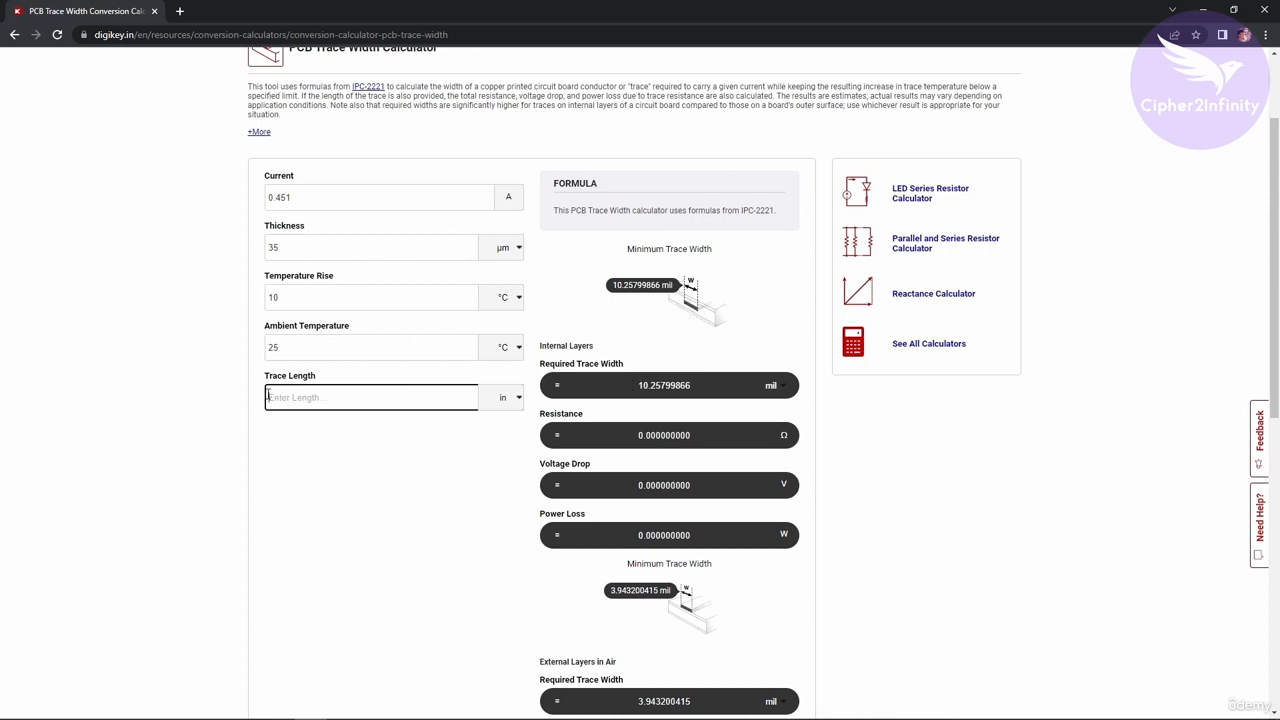
left_click_drag(325, 380, 263, 380)
left_click(300, 399)
double_click(696, 384)
left_click(365, 399)
left_click_drag(625, 364, 541, 361)
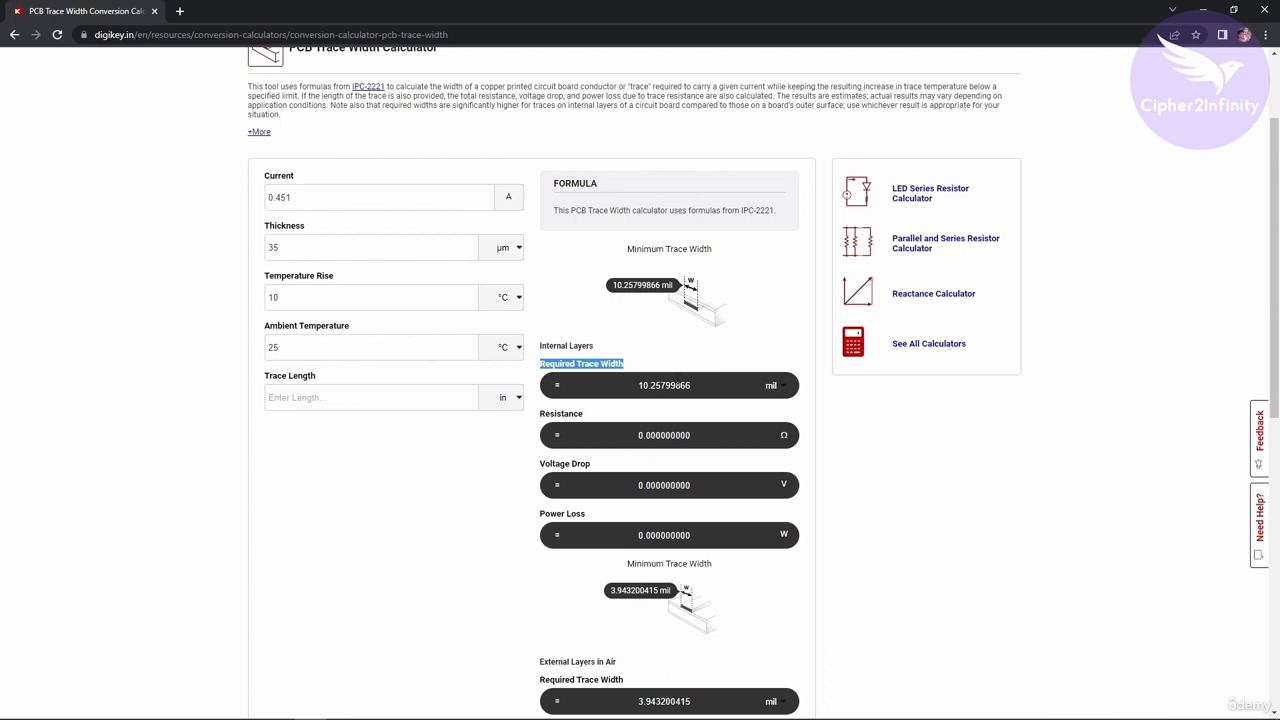
double_click(699, 385)
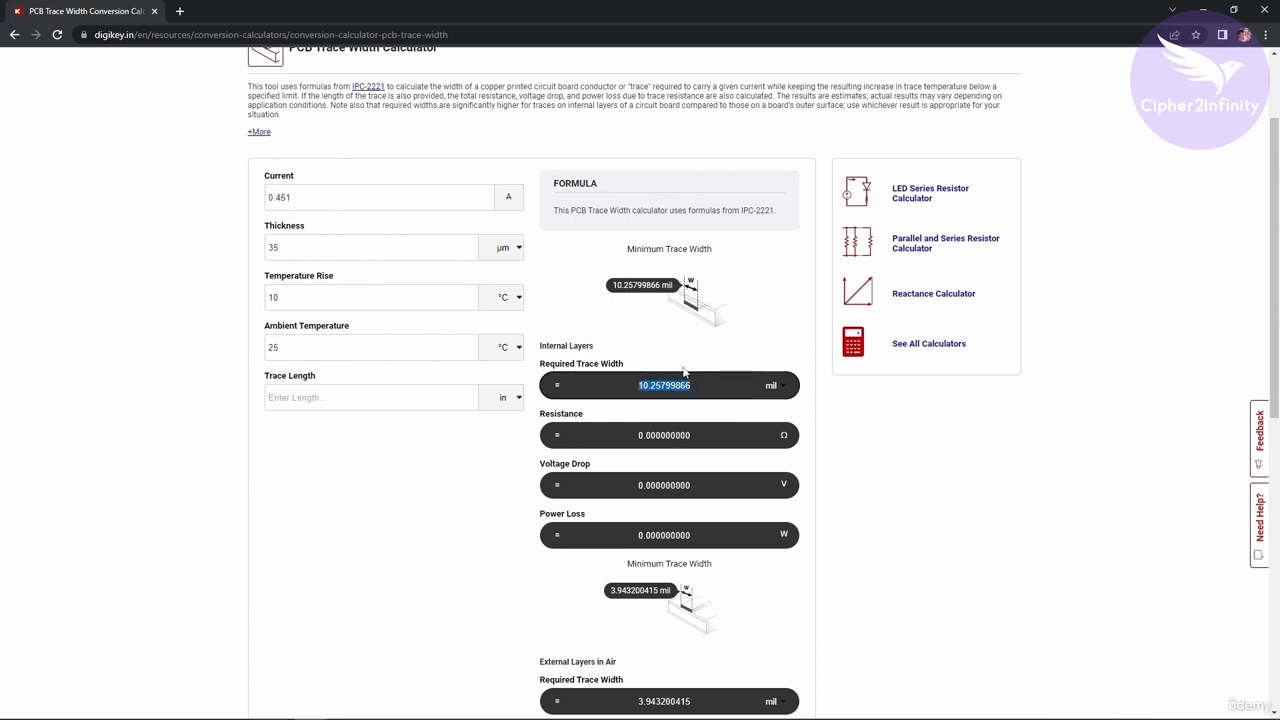
left_click_drag(322, 191, 258, 190)
Enter a trace length of 10 inches and review the resistance and required width.
left_click(383, 400)
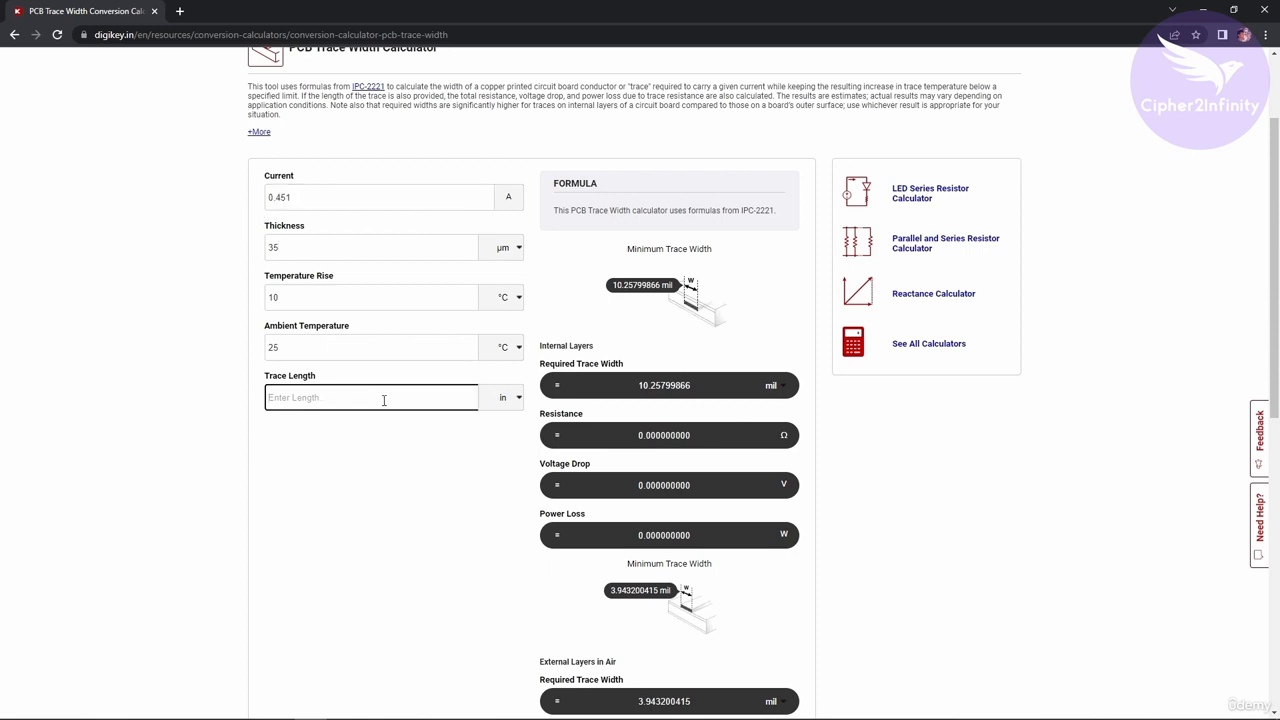
type("10")
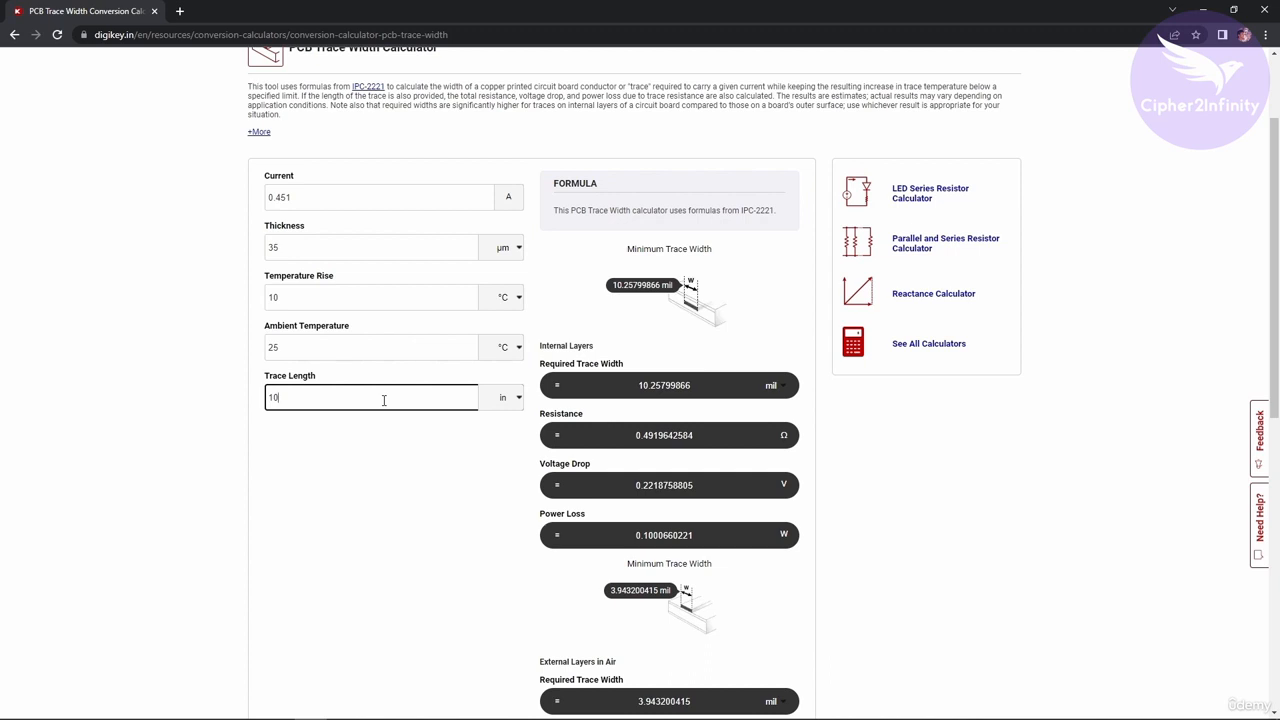
double_click(704, 437)
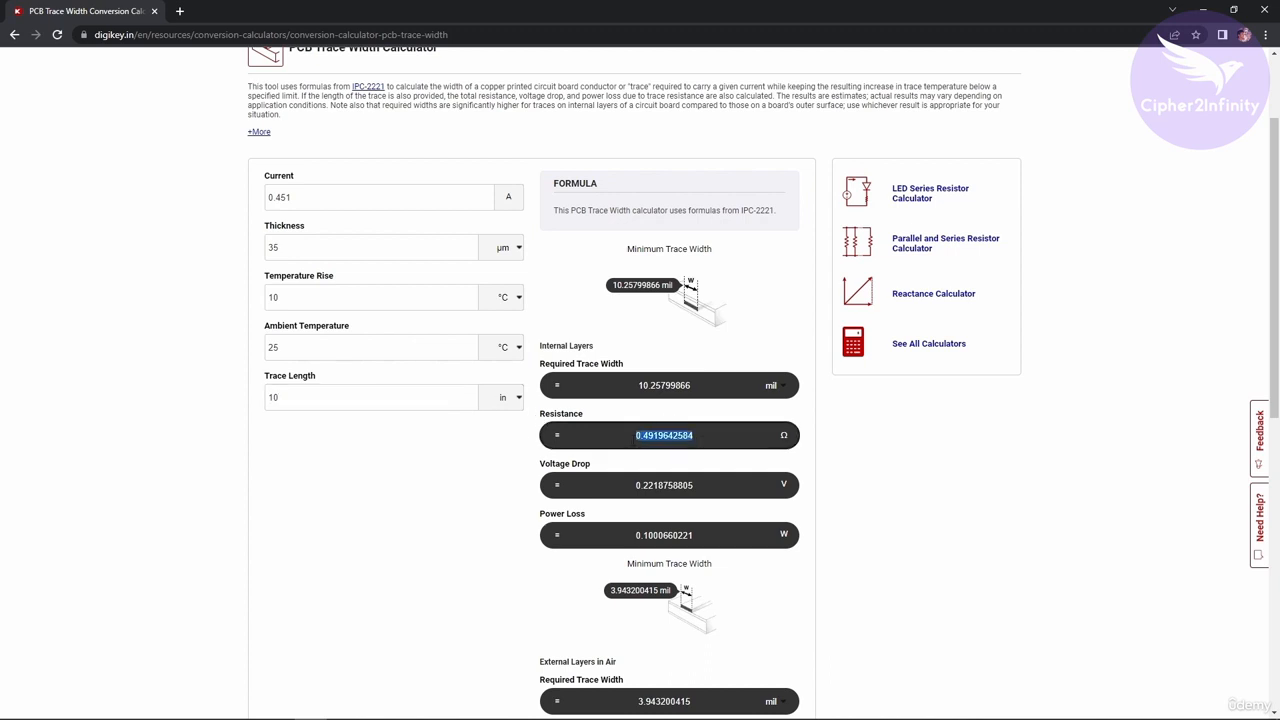
double_click(627, 384)
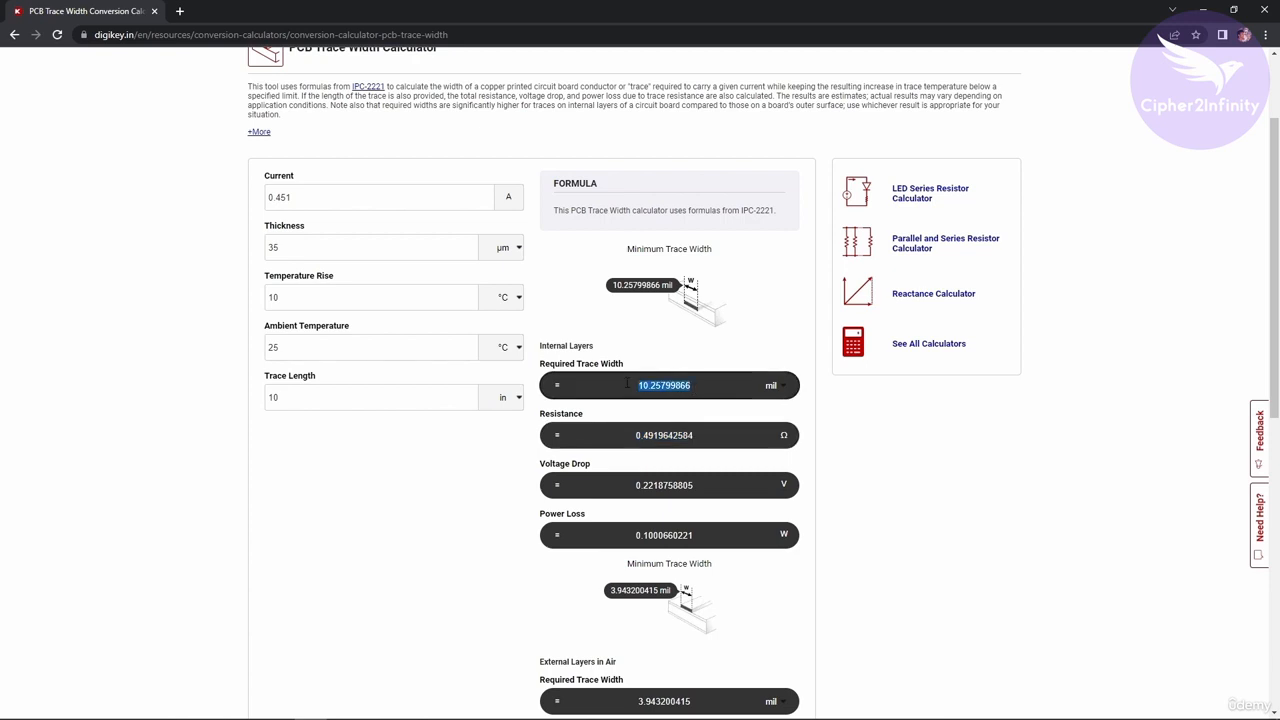
Change the trace length to 20 inches.
left_click(431, 396)
double_click(271, 400)
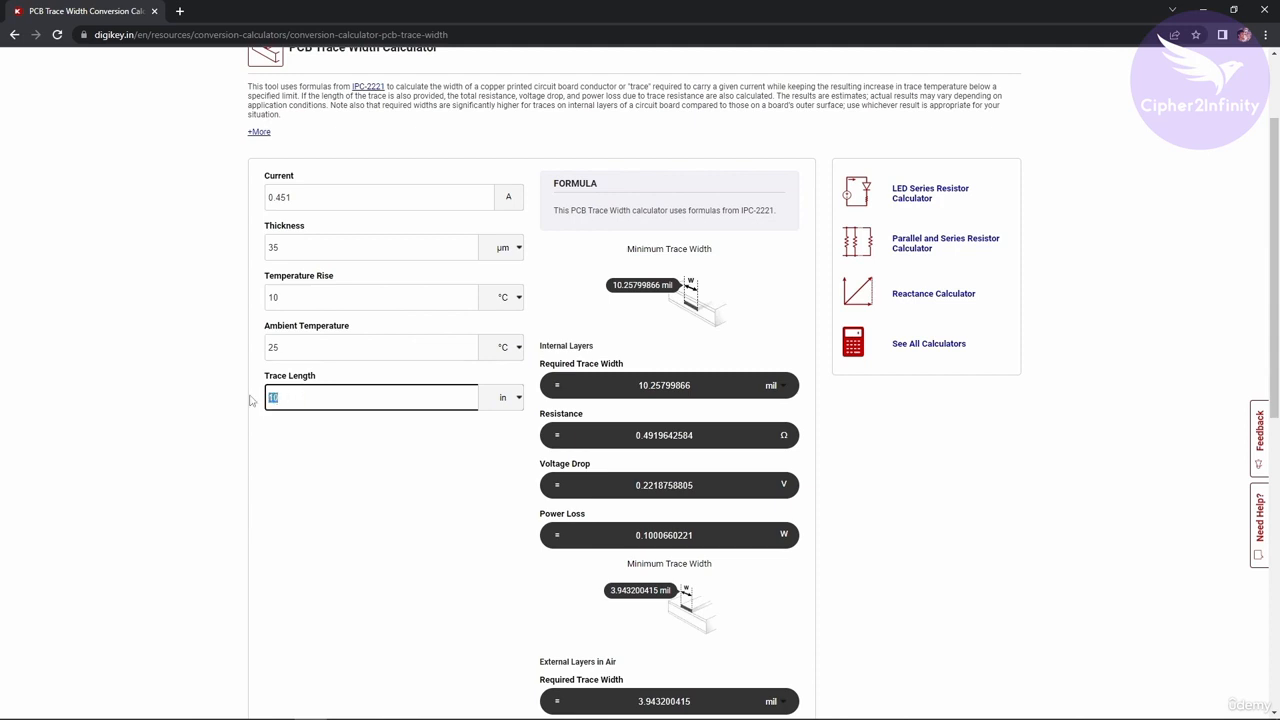
type("20")
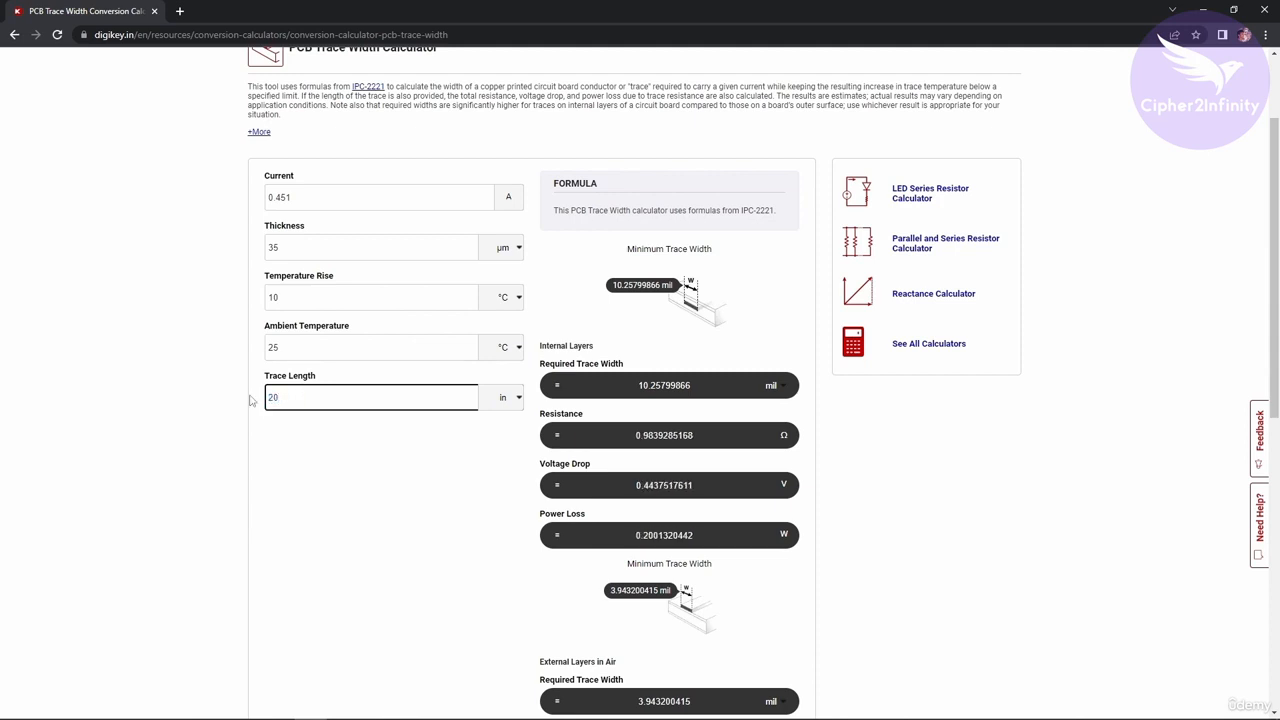
Change the trace length to 30 inches and review the required internal-layer trace width against the current.
left_click_drag(326, 394, 249, 403)
type("30")
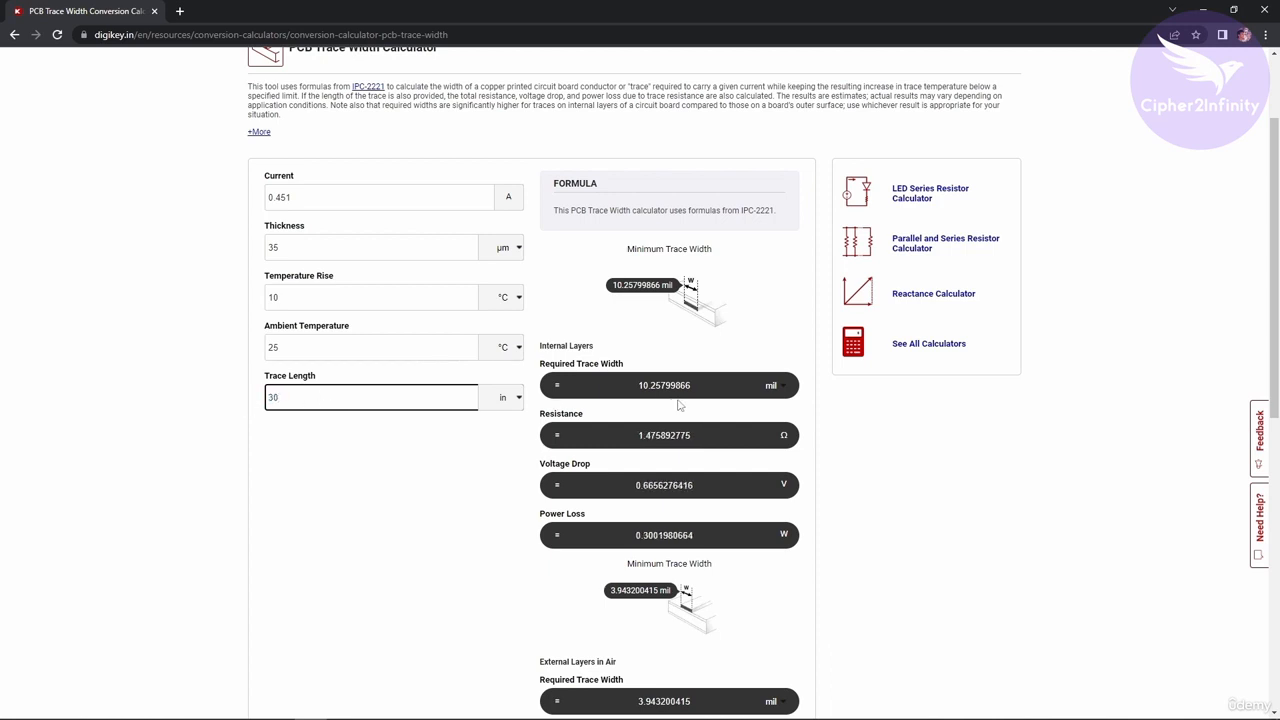
left_click_drag(715, 391, 618, 391)
left_click(644, 360)
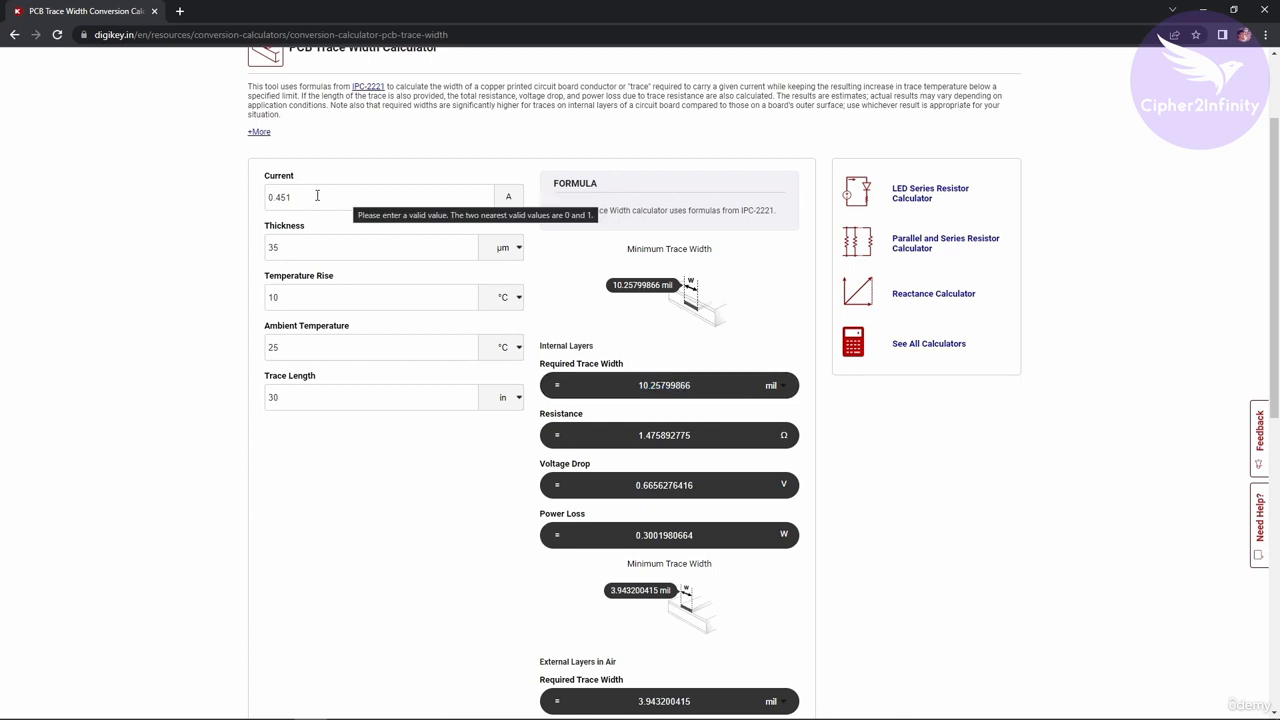
left_click_drag(695, 386, 639, 385)
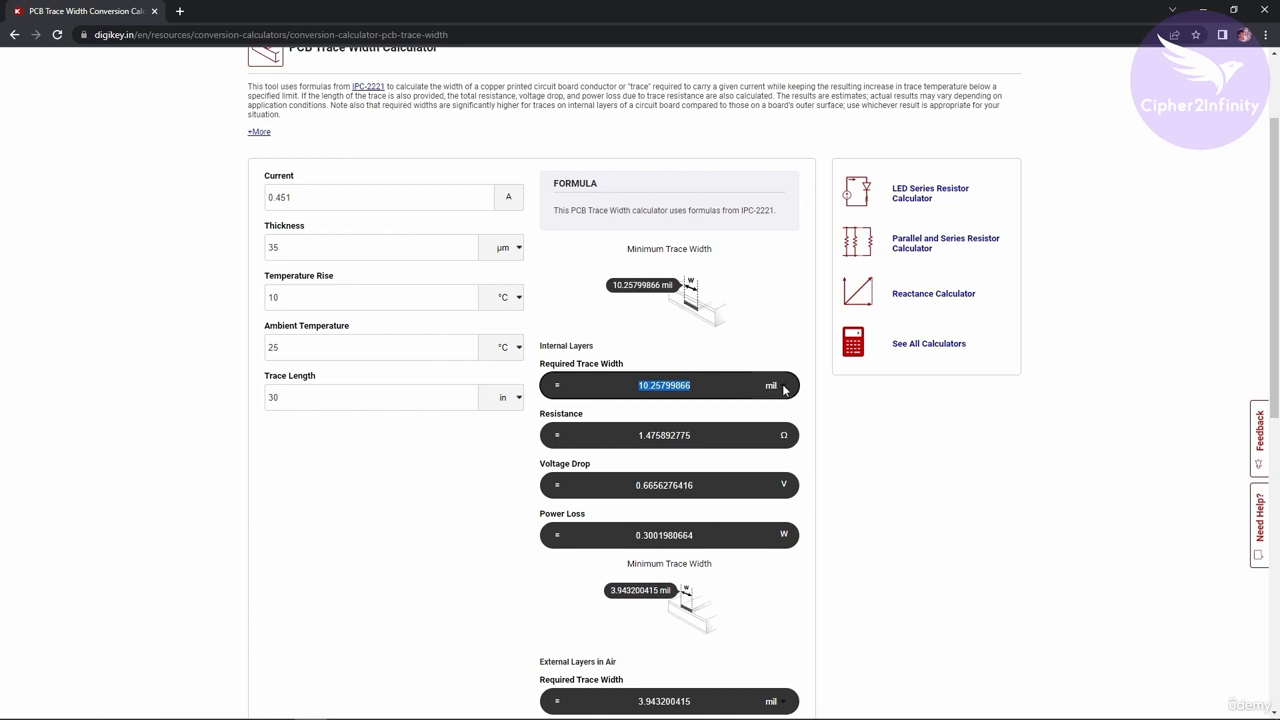
double_click(338, 206)
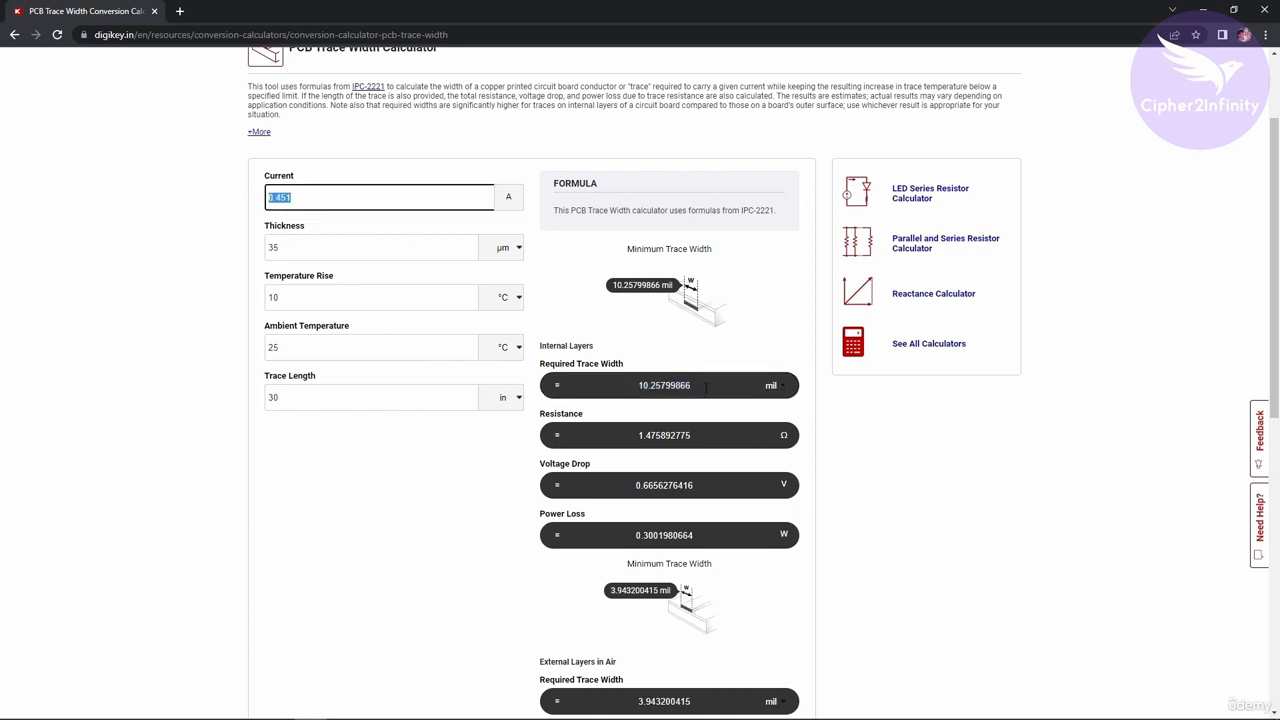
Show the internal-layer required trace width in millimetres.
left_click_drag(707, 389, 622, 385)
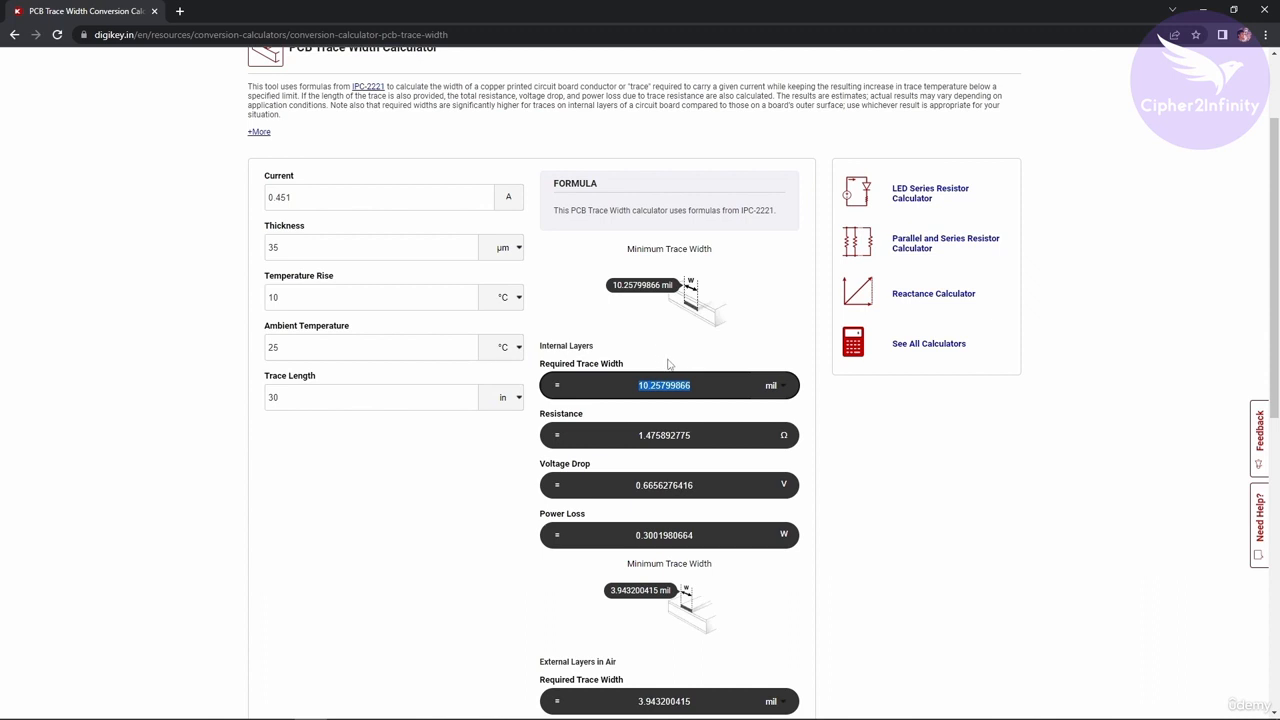
left_click(660, 341)
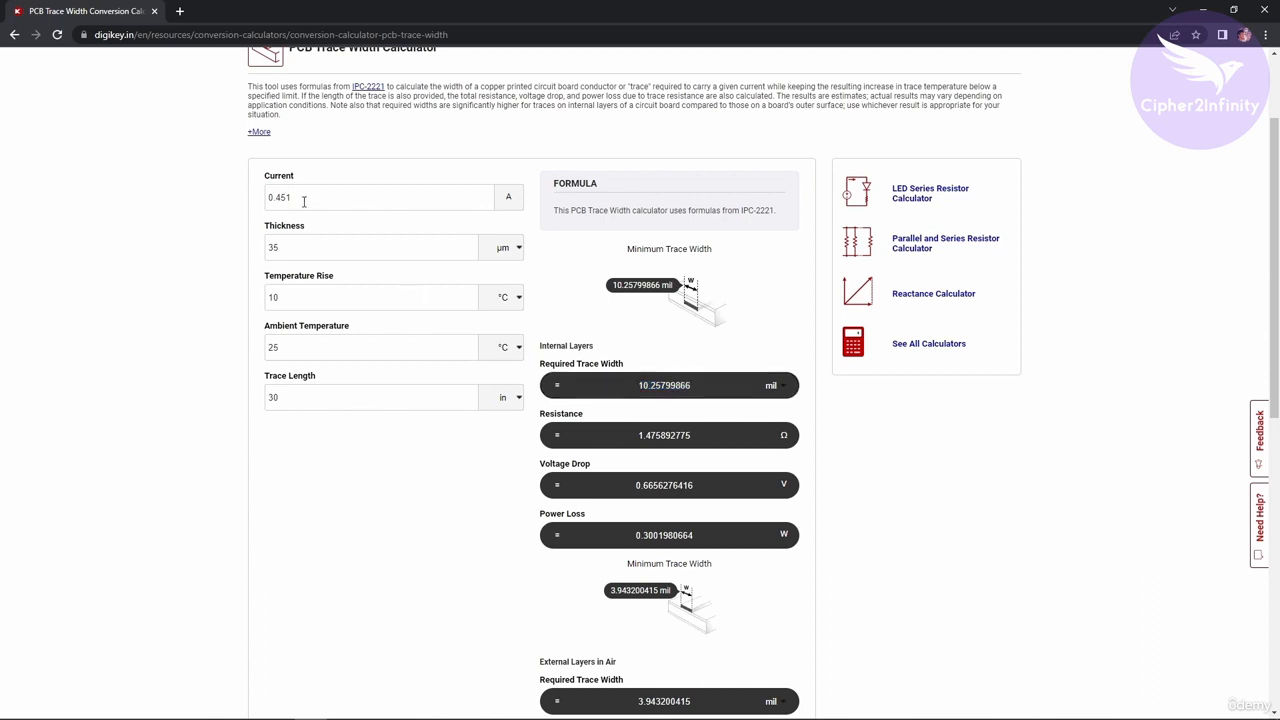
double_click(702, 386)
left_click(691, 362)
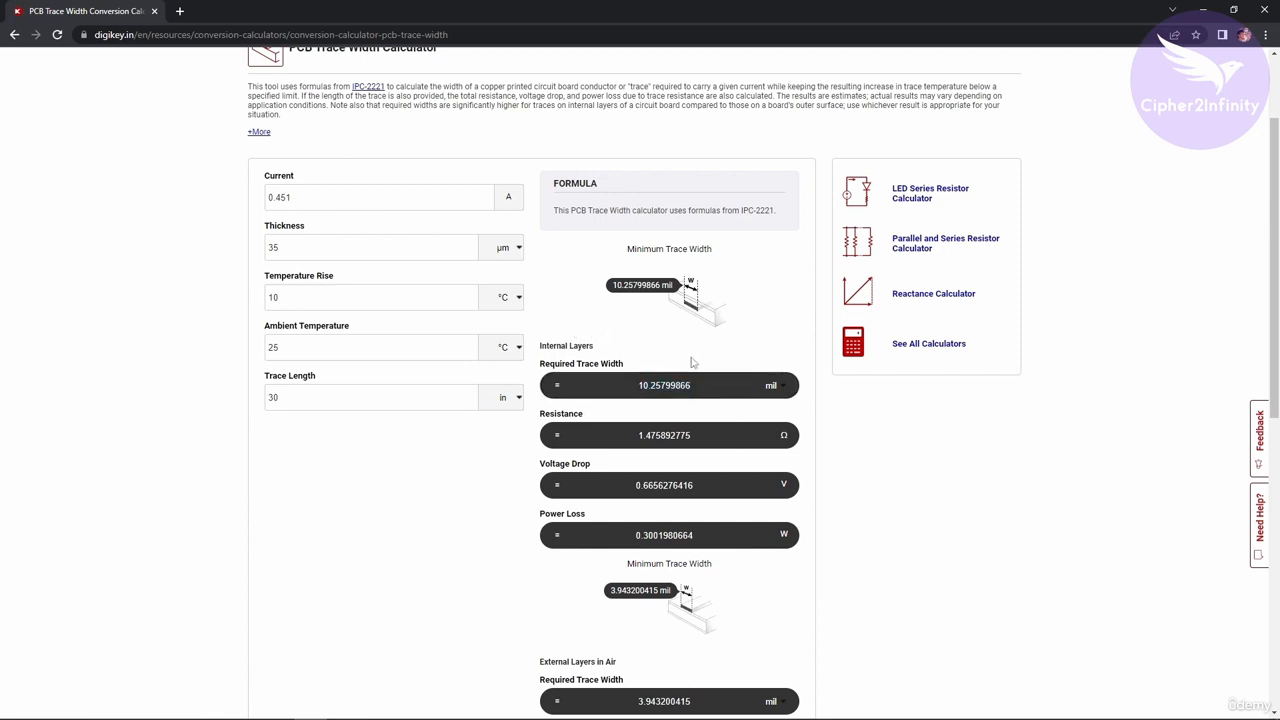
left_click(786, 390)
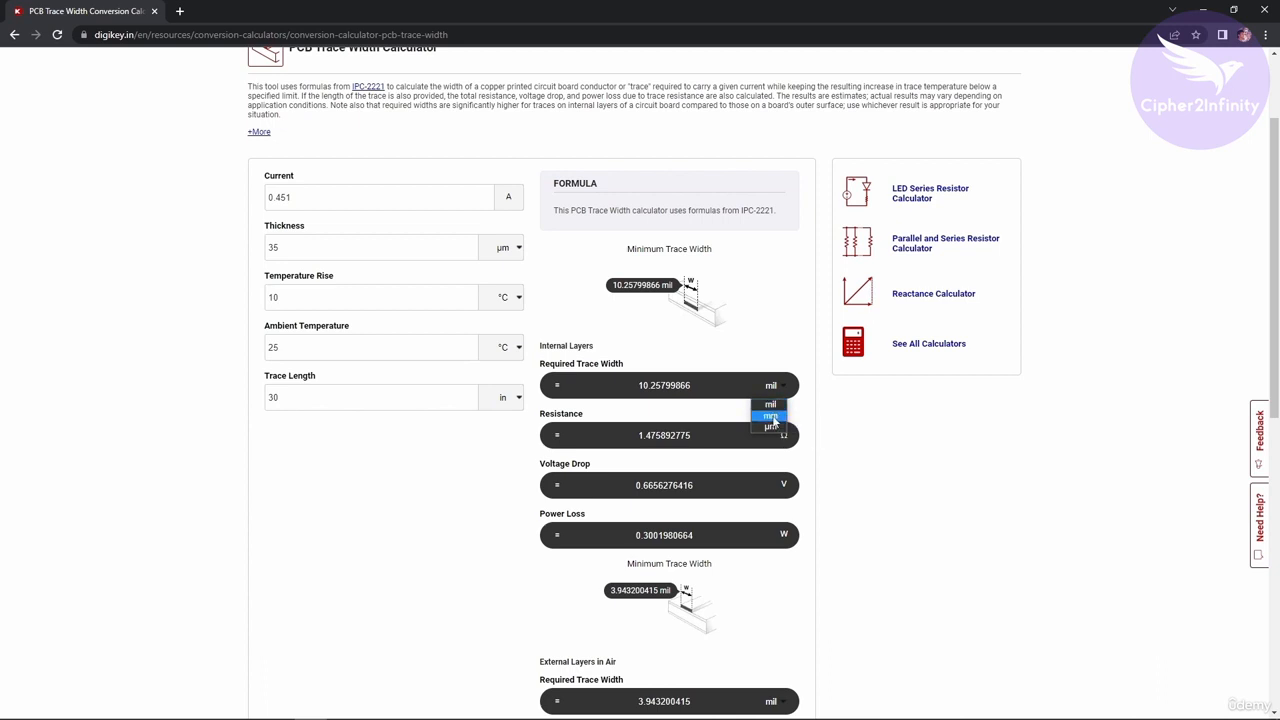
left_click(771, 417)
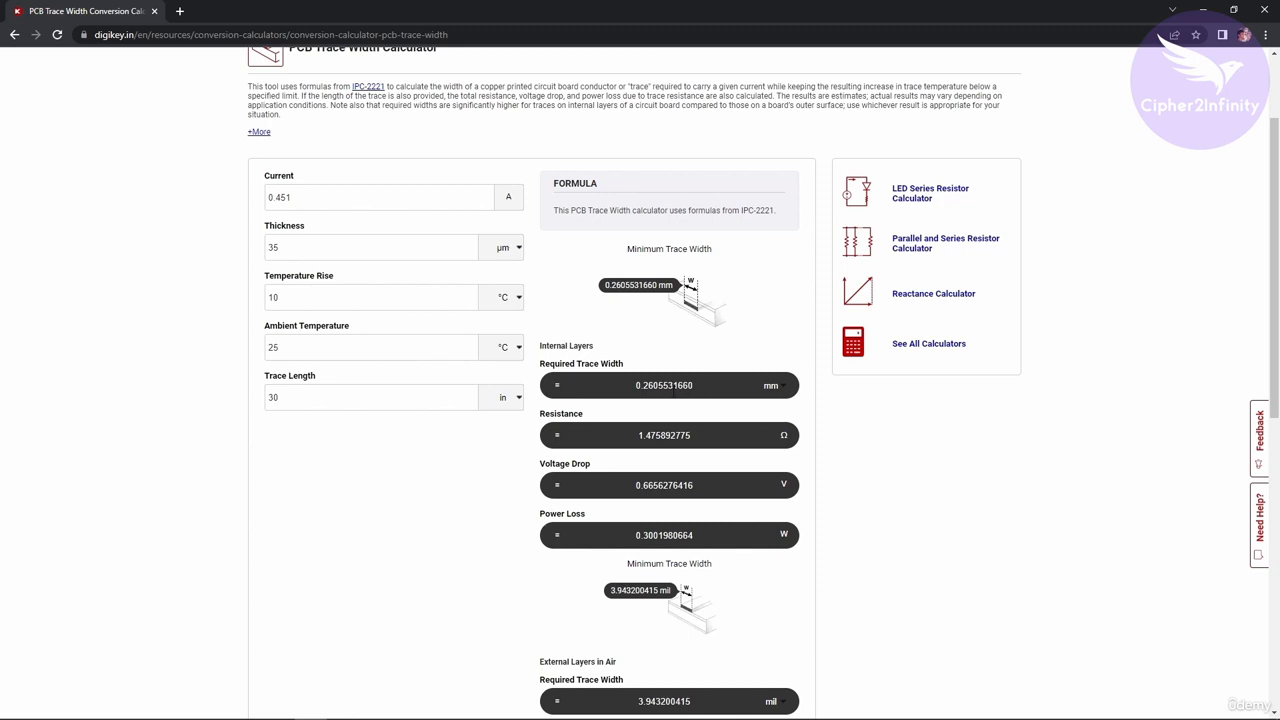
left_click_drag(696, 385, 632, 385)
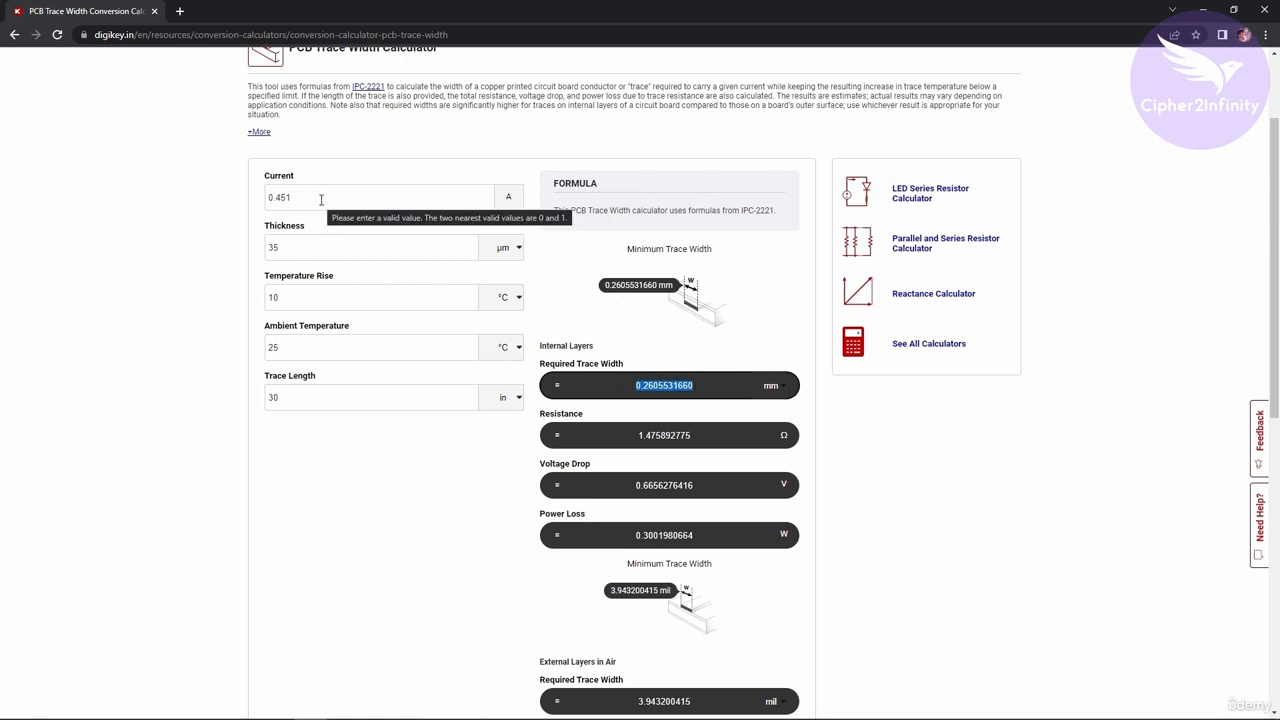
left_click_drag(323, 194, 249, 189)
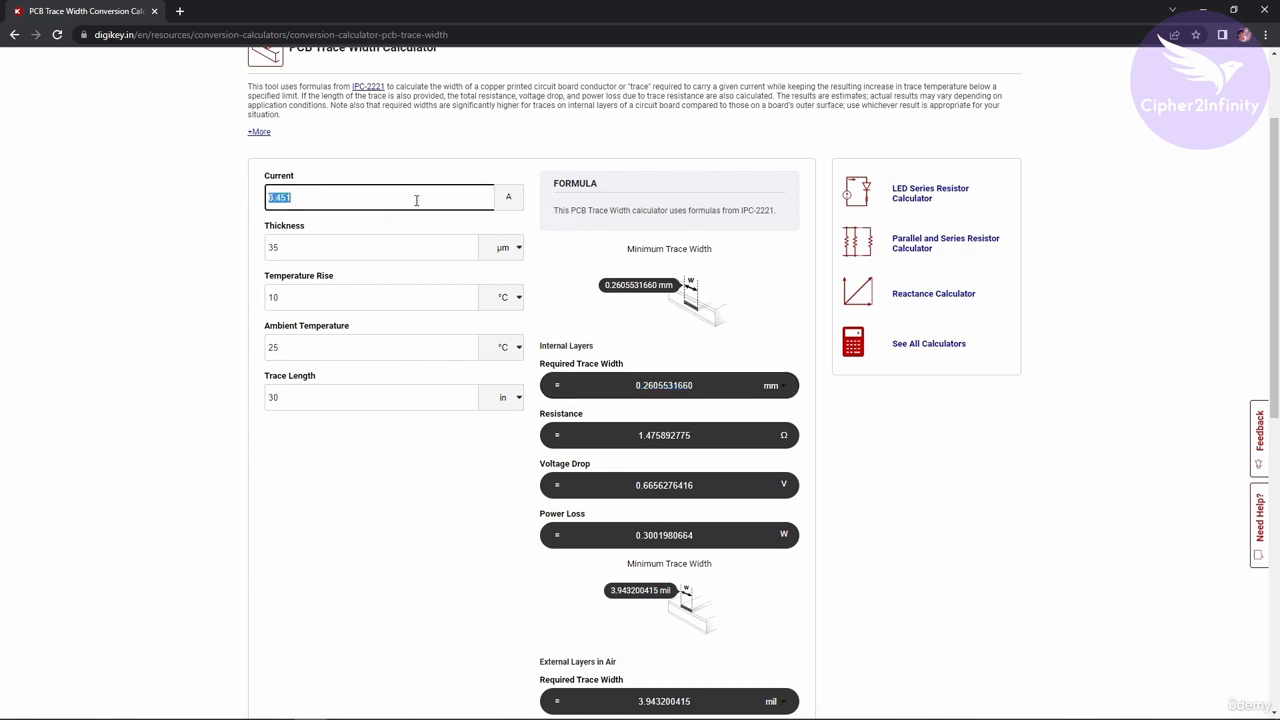
left_click(417, 197)
double_click(273, 192)
left_click(369, 200)
left_click_drag(349, 195, 260, 201)
Switch the internal-layer required trace width back to mil and select its value.
left_click(785, 390)
left_click(780, 412)
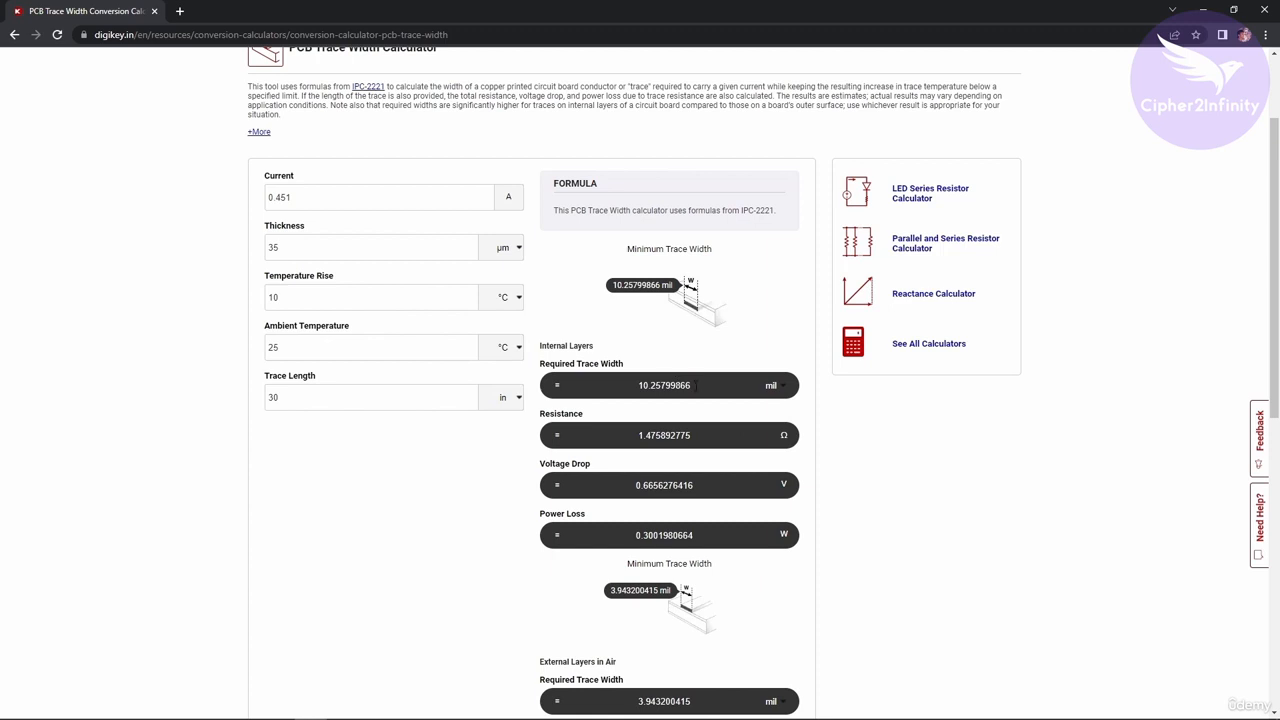
left_click_drag(696, 385, 637, 386)
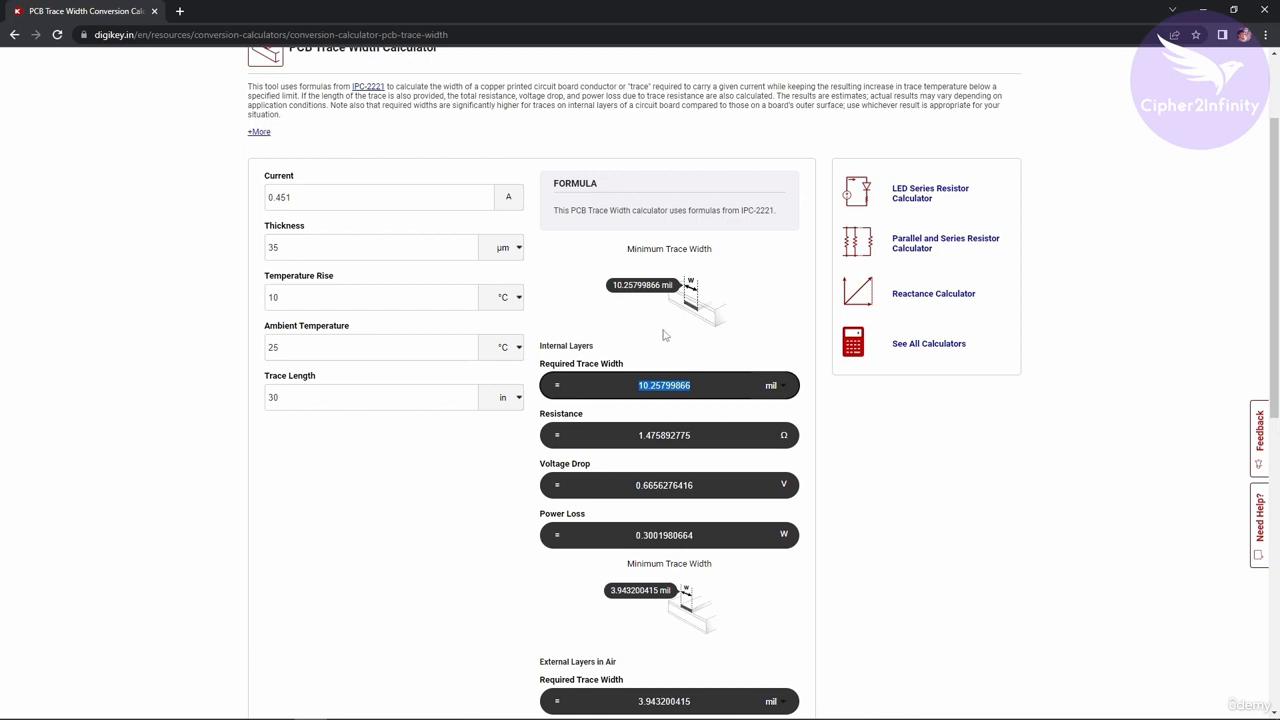
left_click(656, 360)
left_click_drag(692, 385, 640, 386)
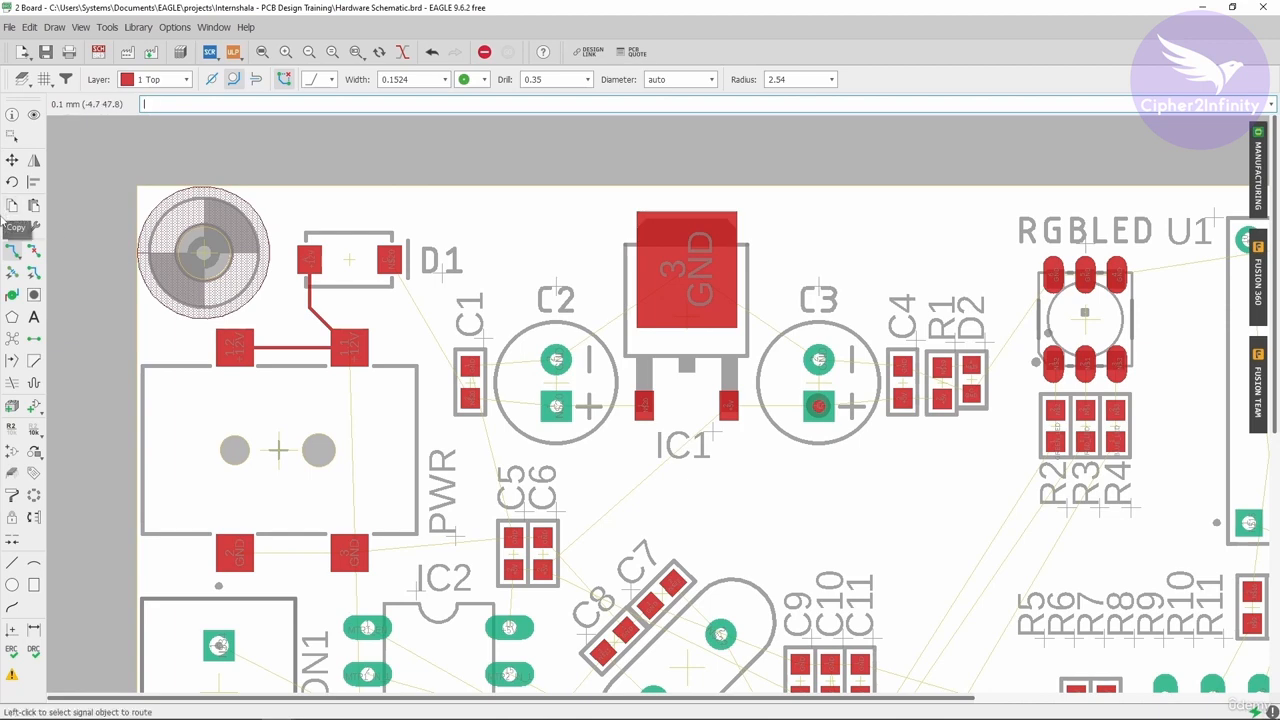
Switch to the board layout and rip up the existing trace between the +12V pad and D1.
left_click(33, 250)
left_click(294, 352)
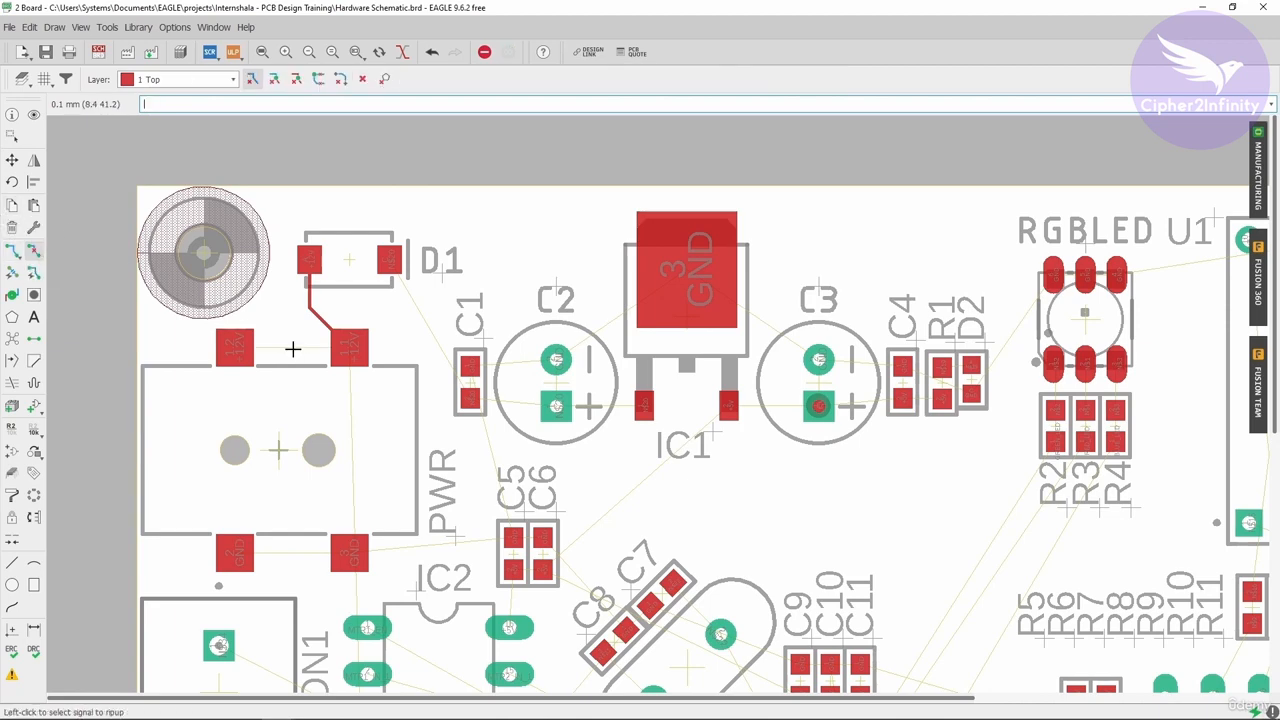
left_click(320, 319)
left_click(306, 291)
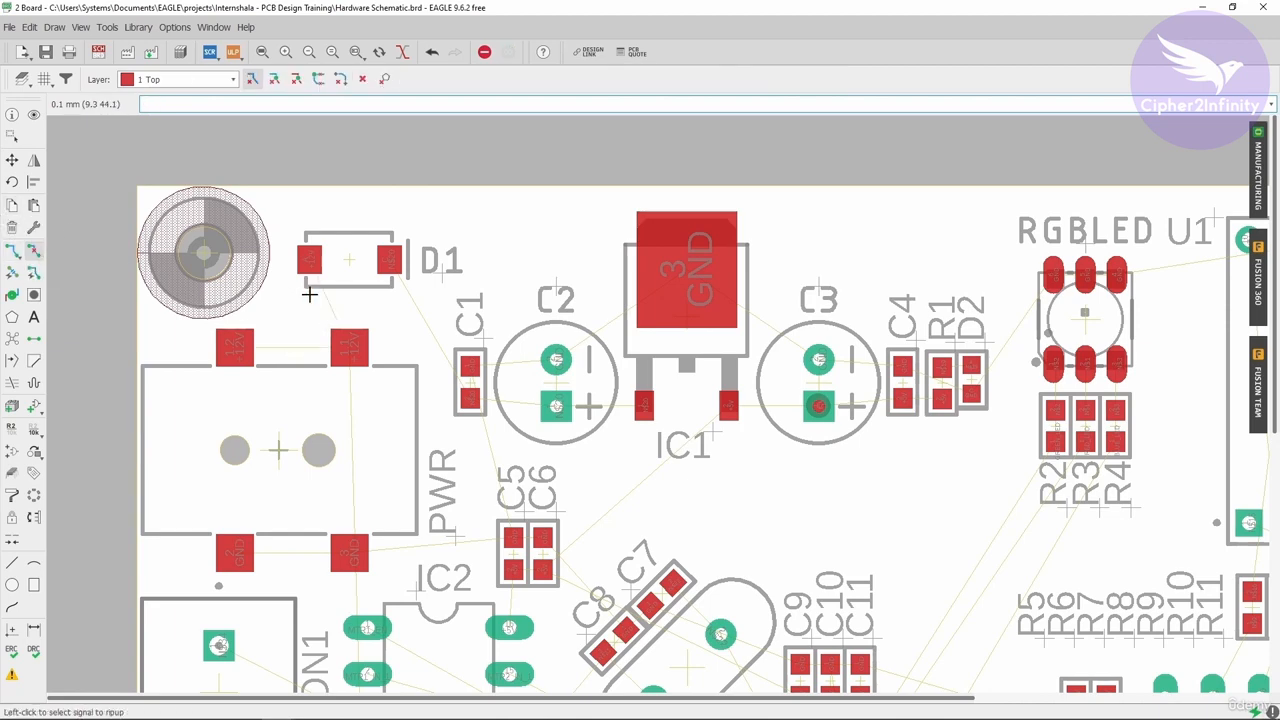
Start the Route tool and set the grid unit to mil.
left_click(12, 251)
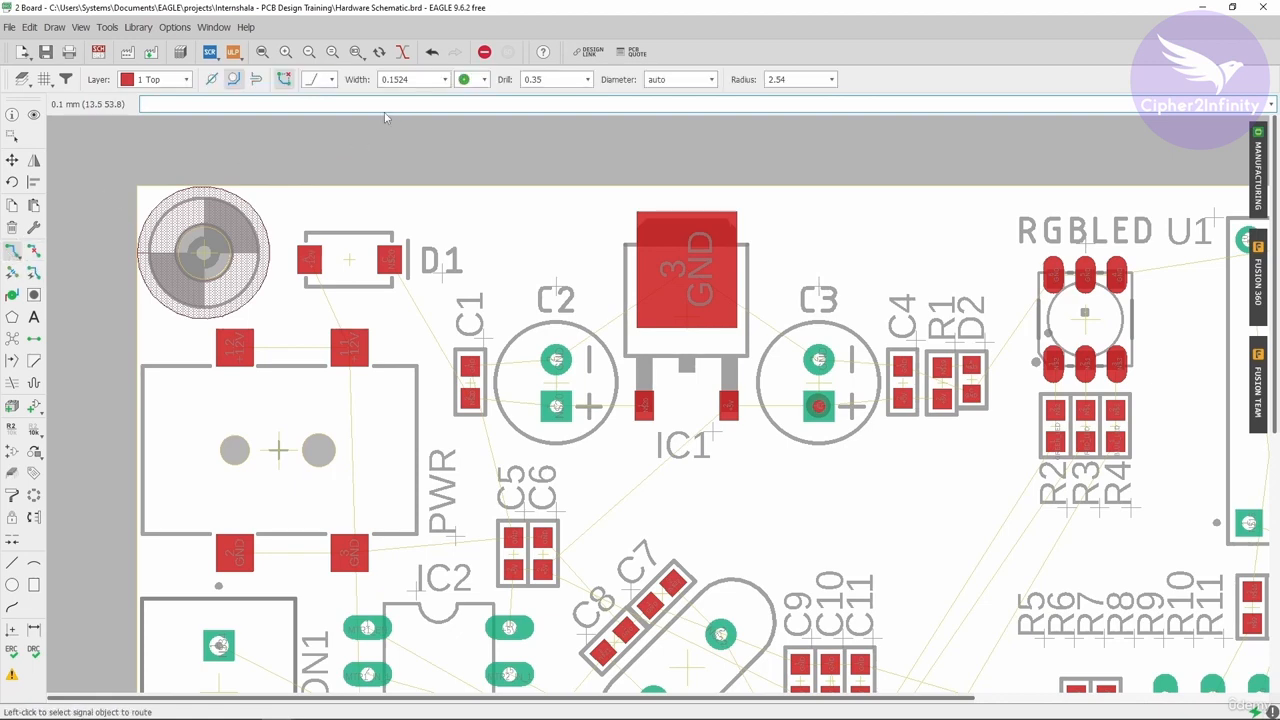
left_click(44, 80)
left_click(156, 80)
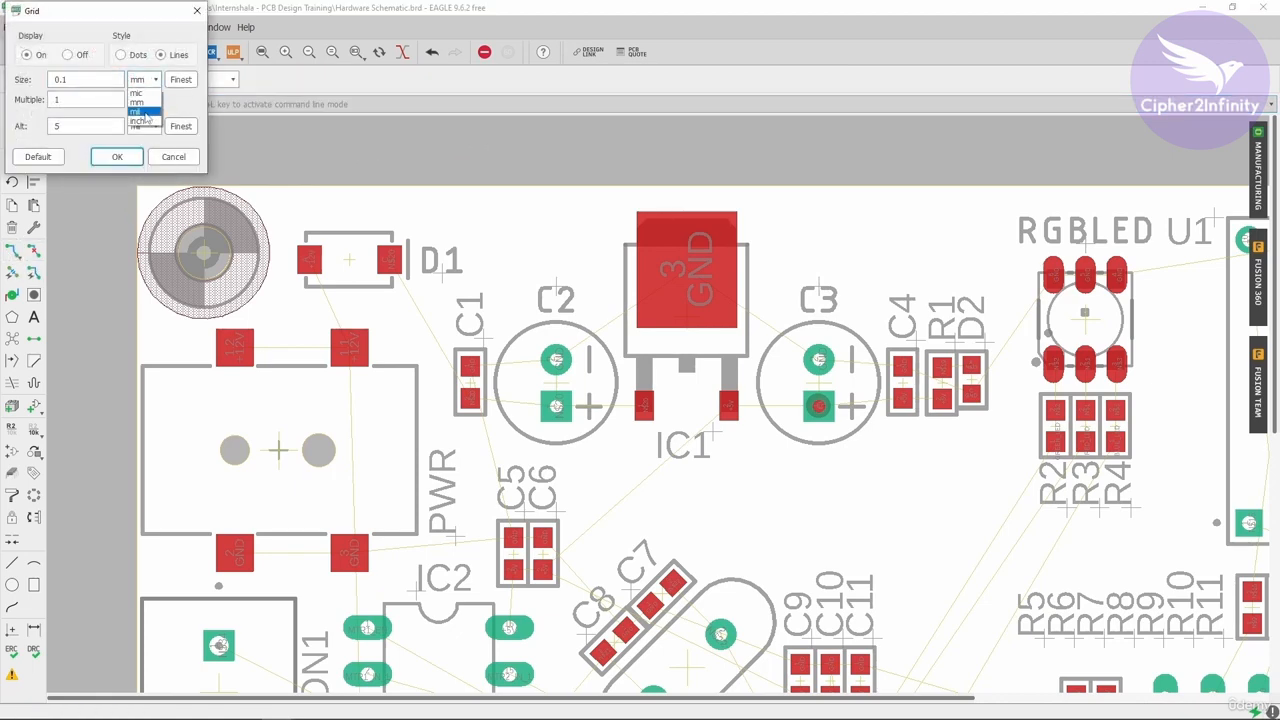
left_click(148, 115)
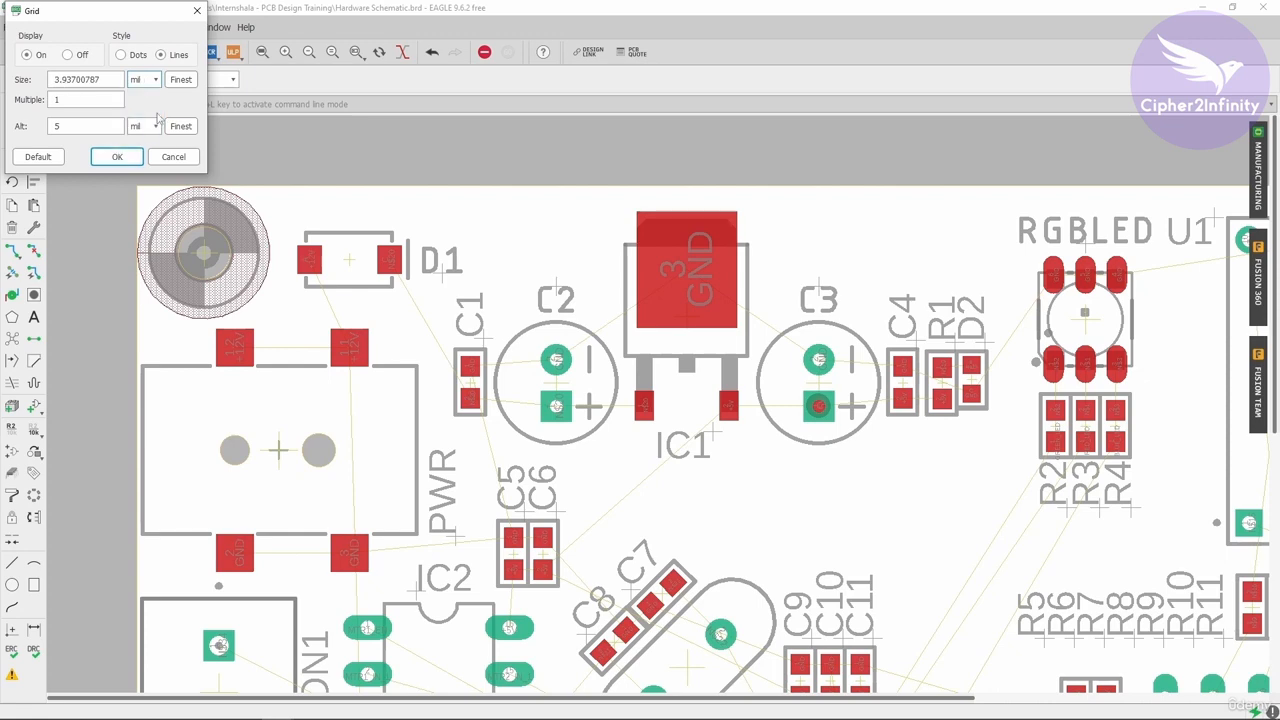
left_click(118, 157)
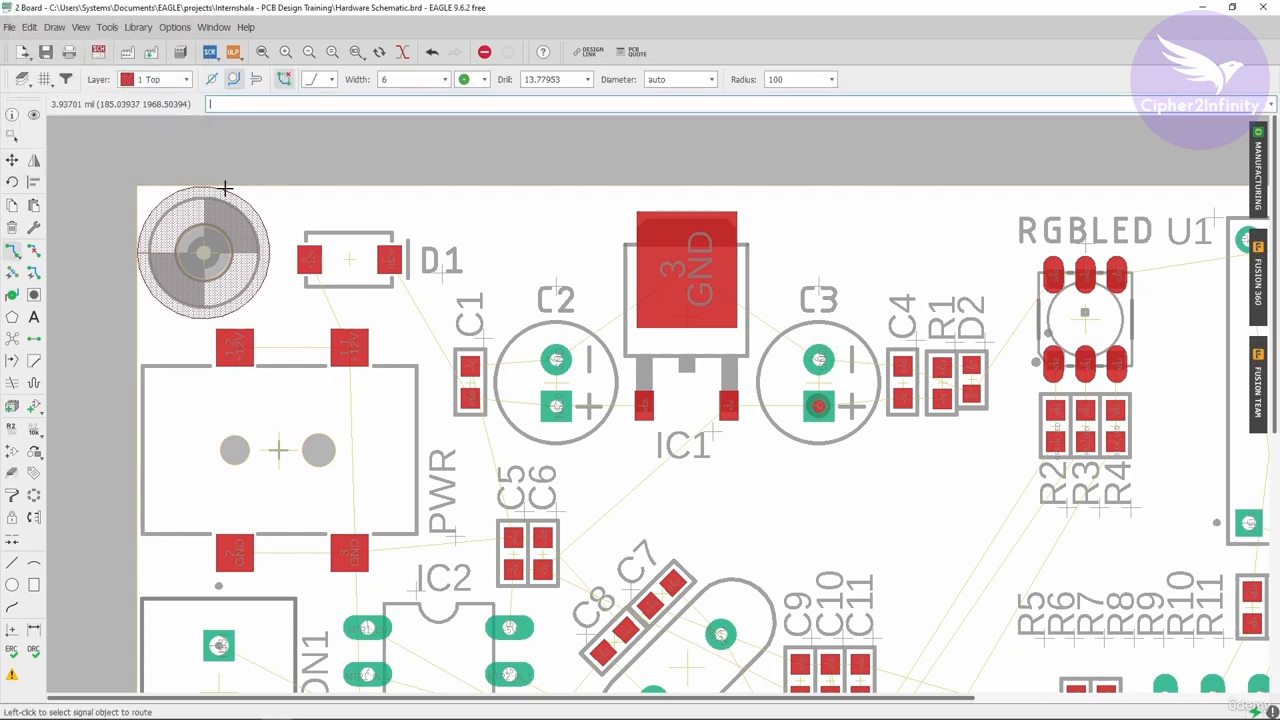
Set the route width to 50 mil.
left_click(408, 80)
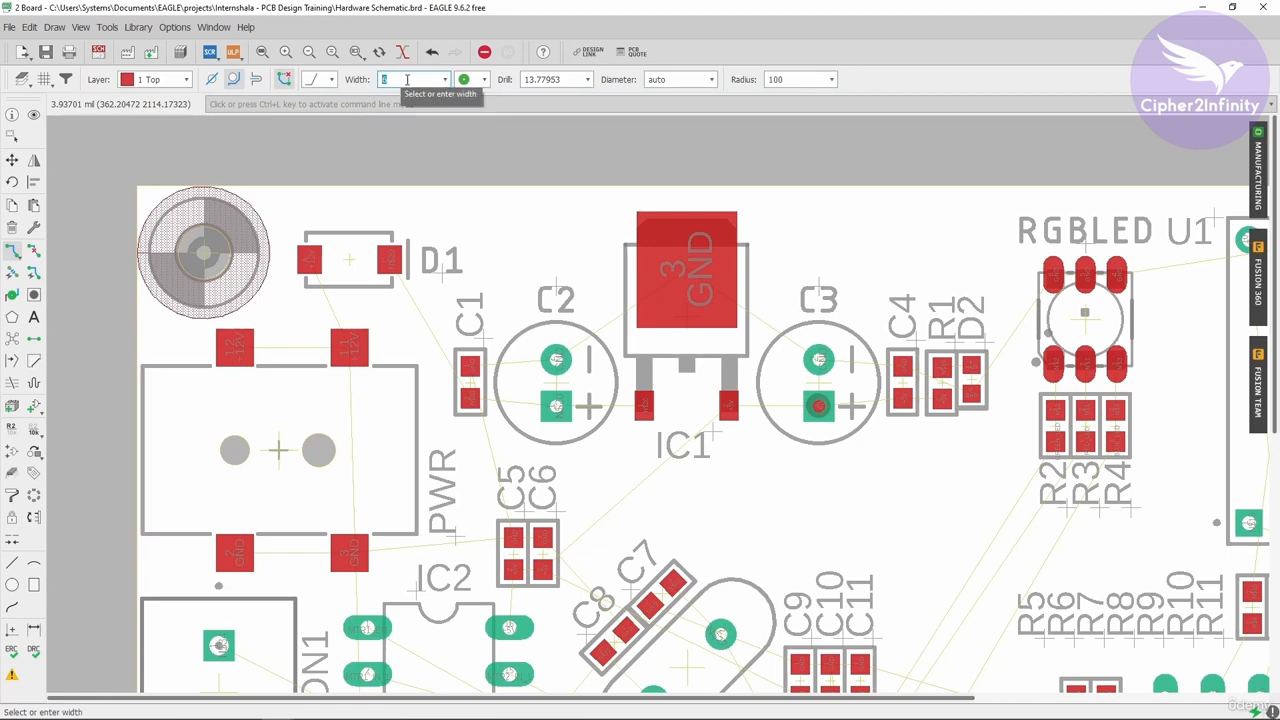
left_click(416, 80)
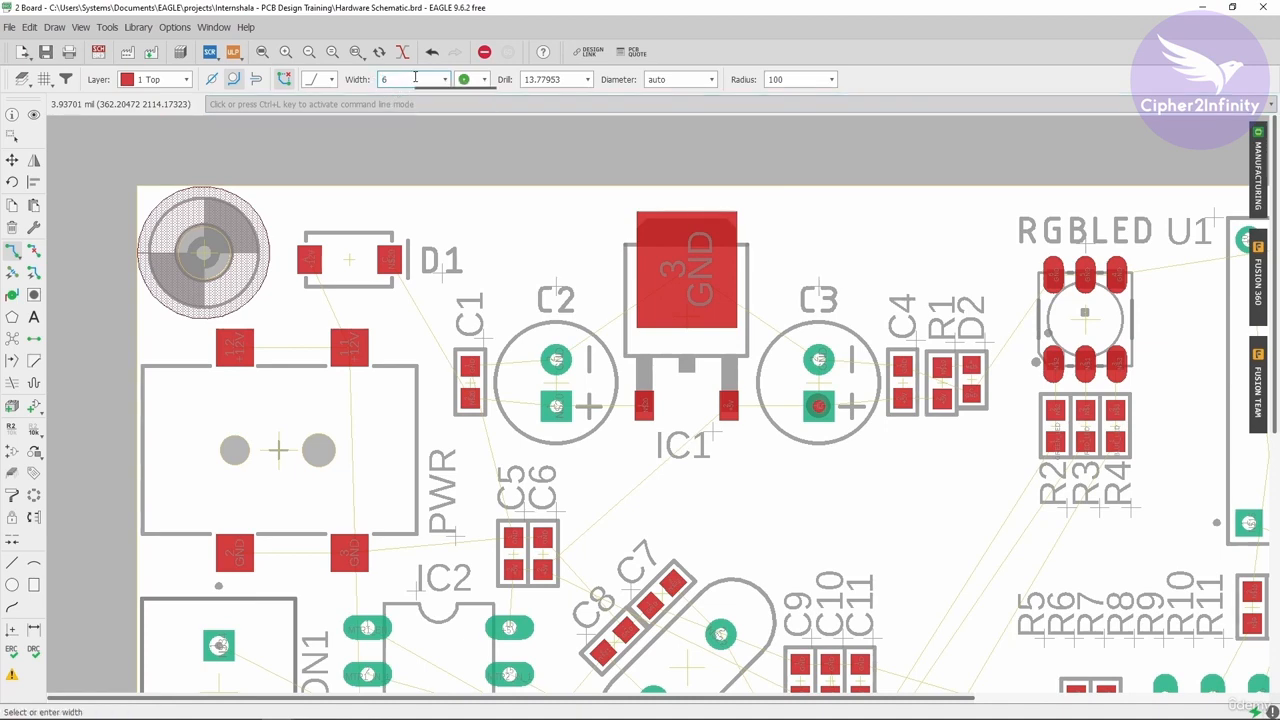
left_click(409, 83)
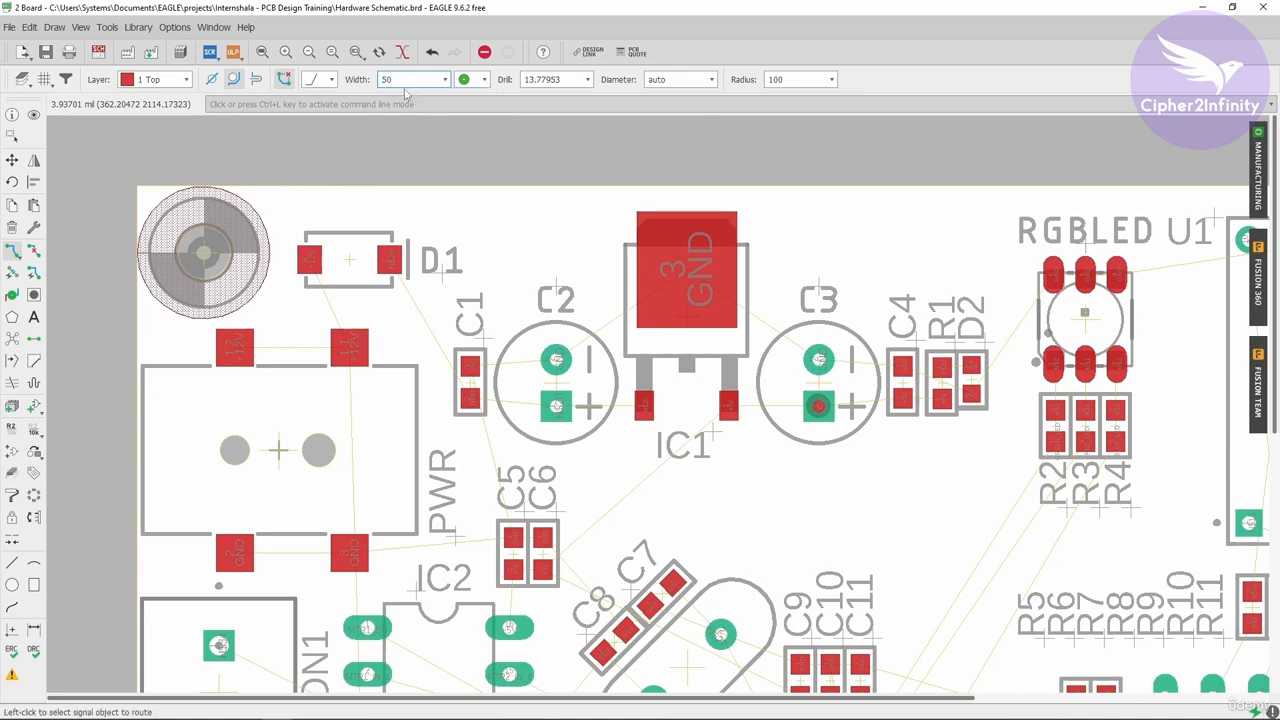
Route the +12V trace between the power connector pads and up to D1's anode pad.
left_click(232, 350)
scroll(336, 349, "up", 2)
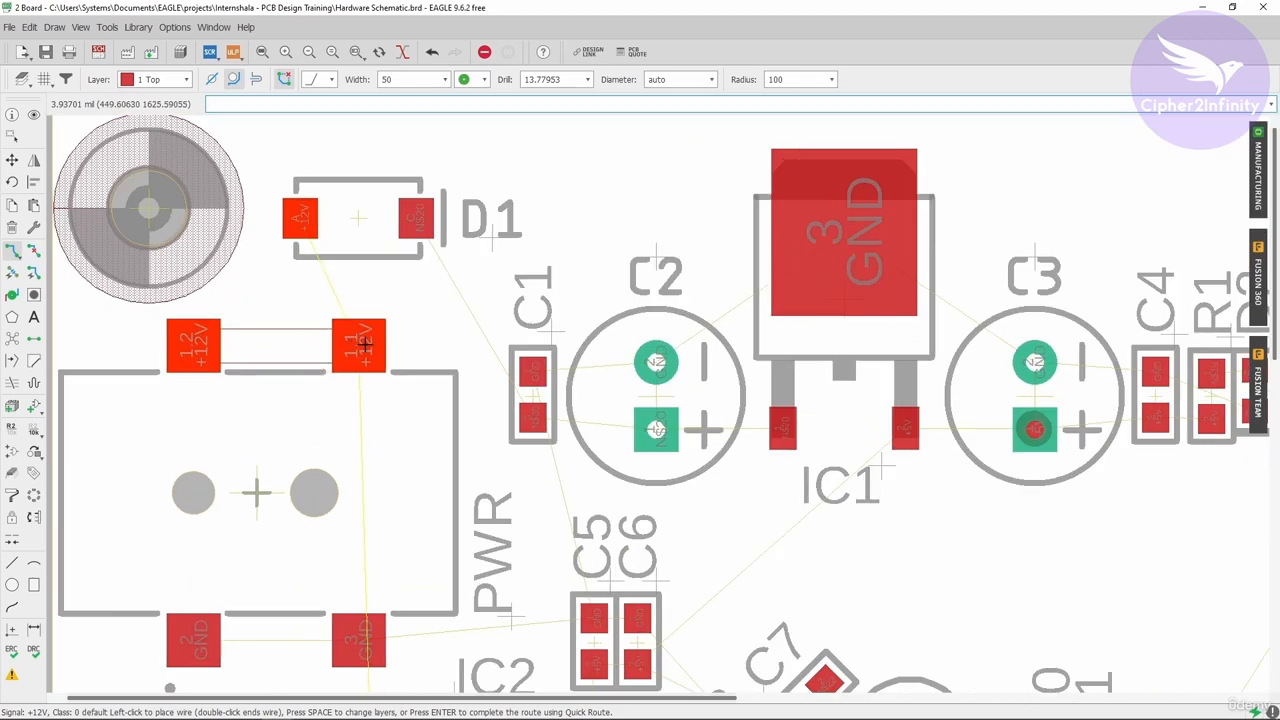
left_click(358, 340)
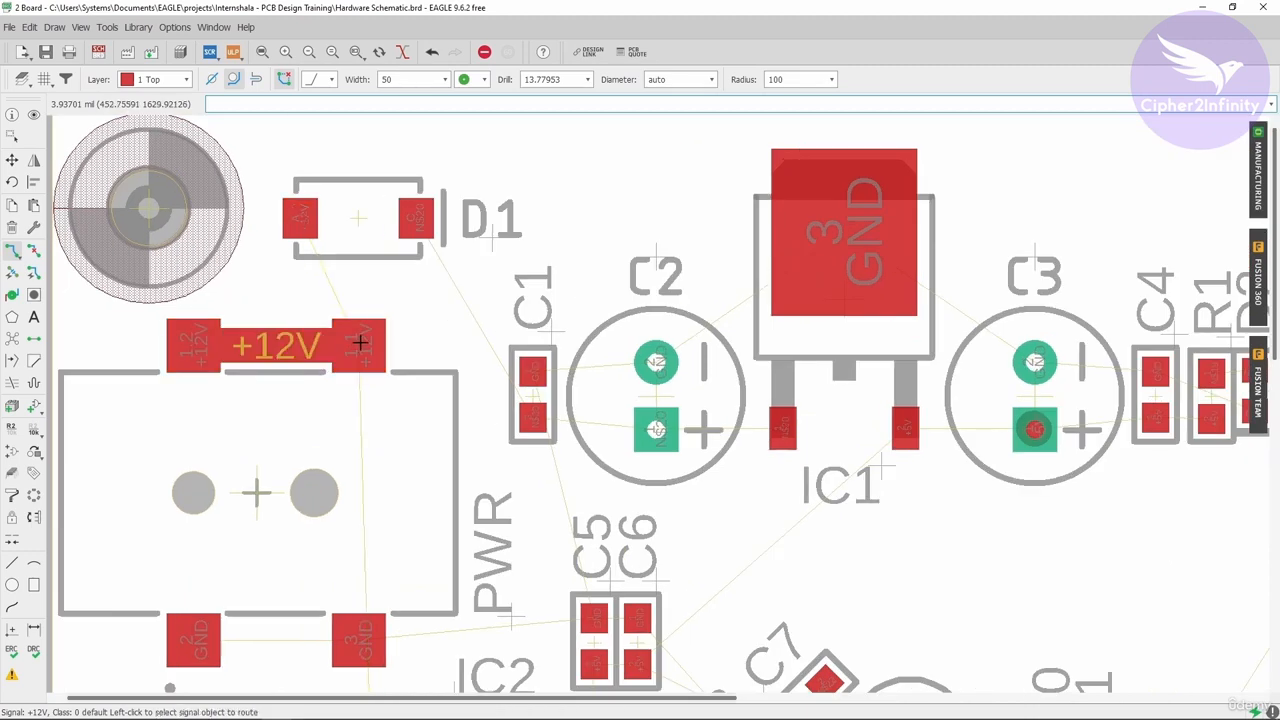
left_click(354, 343)
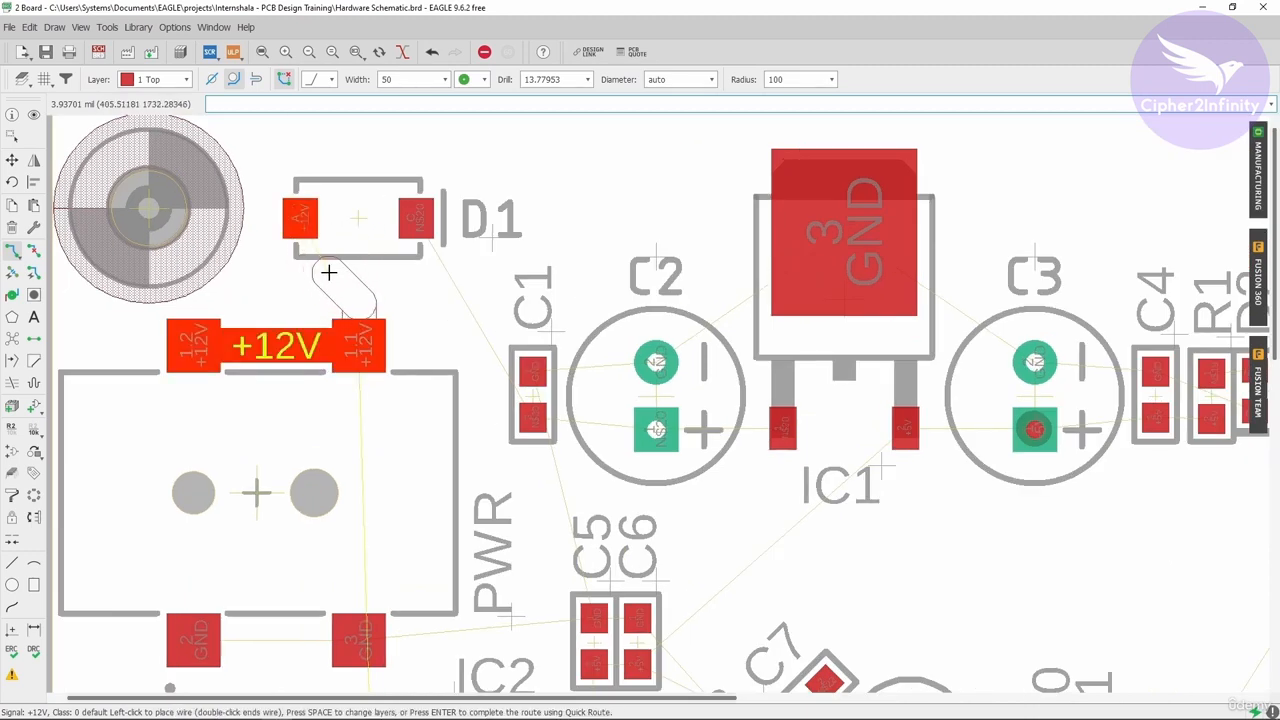
left_click(302, 216)
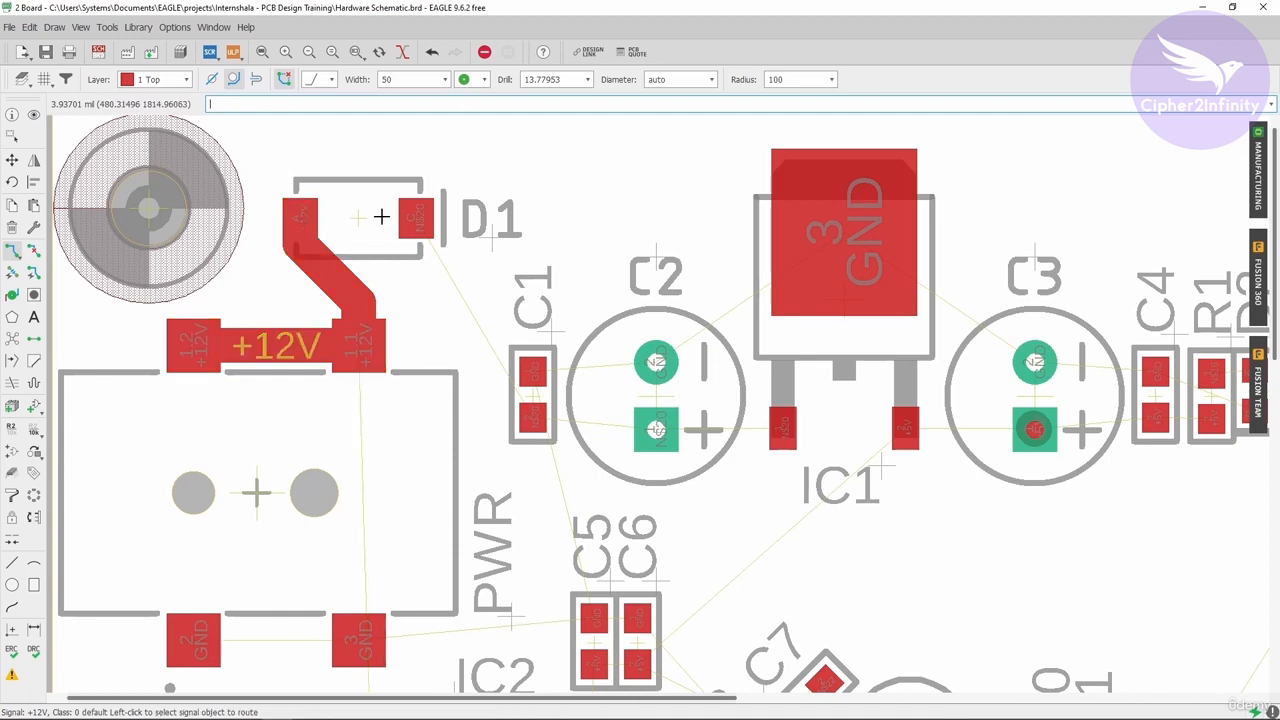
Route the N$20 trace from D1's cathode down to C1's pad.
left_click(418, 218)
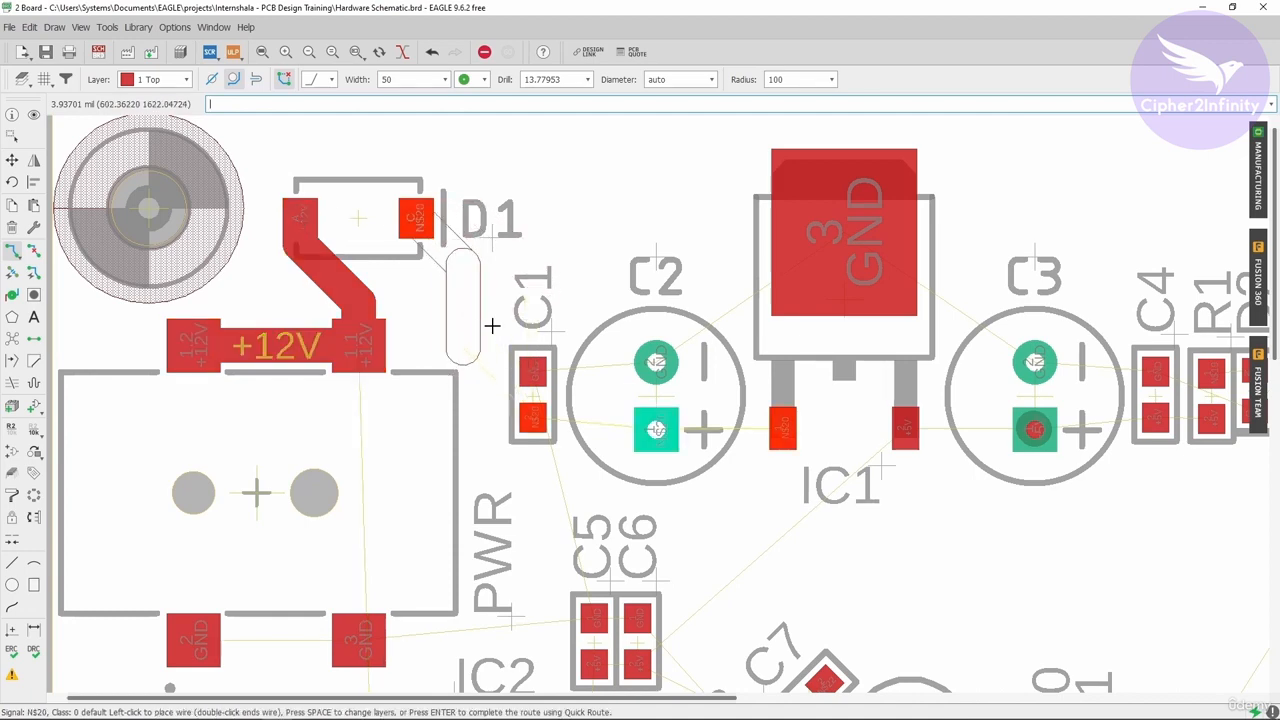
scroll(476, 360, "up", 1)
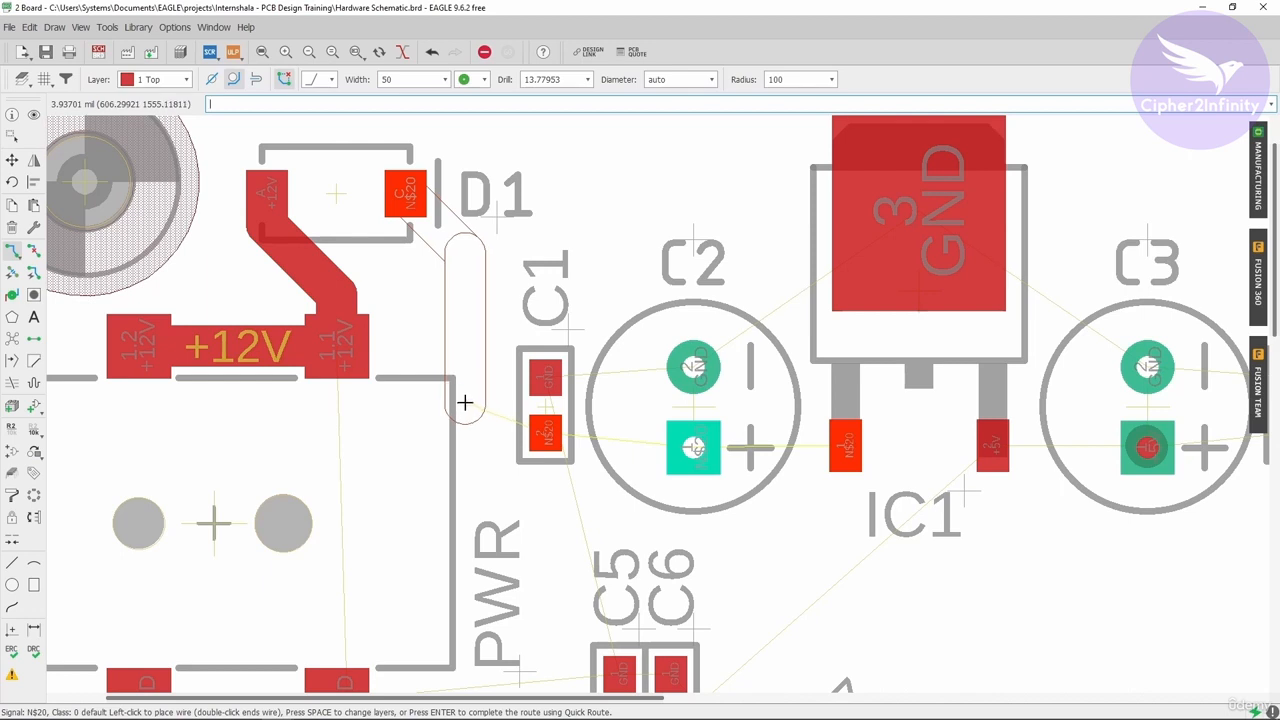
left_click(451, 432)
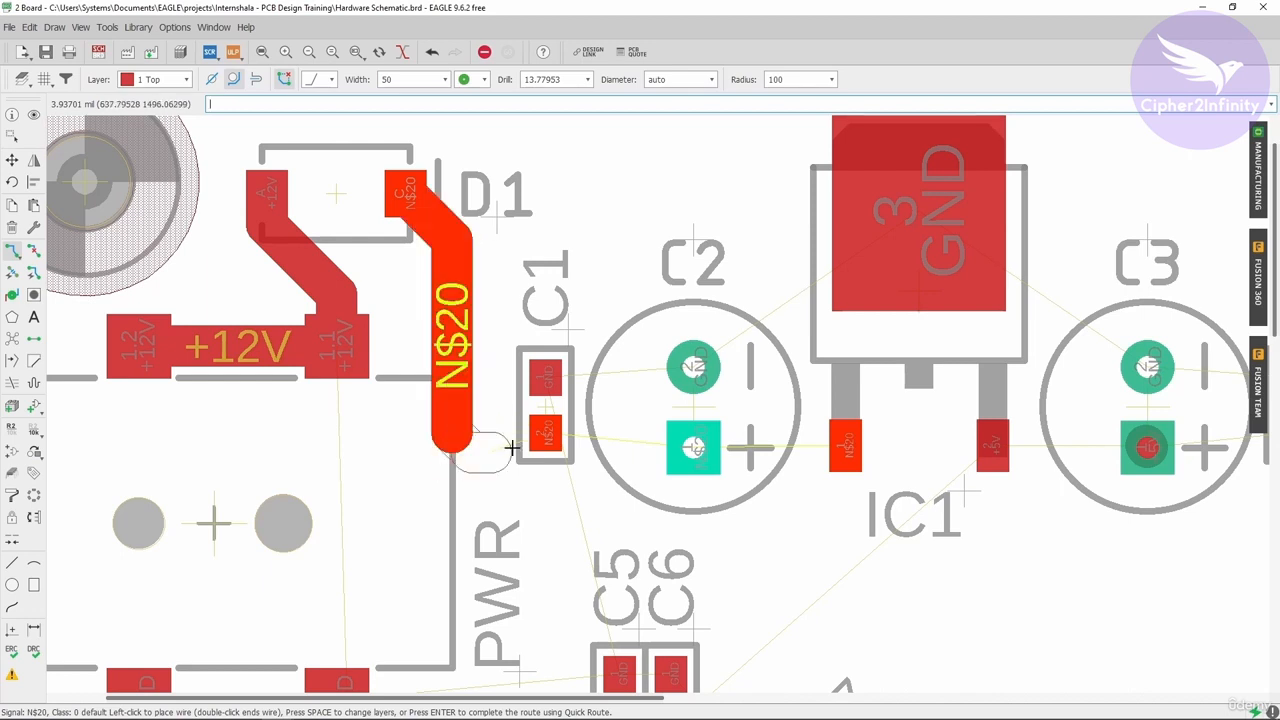
left_click(548, 437)
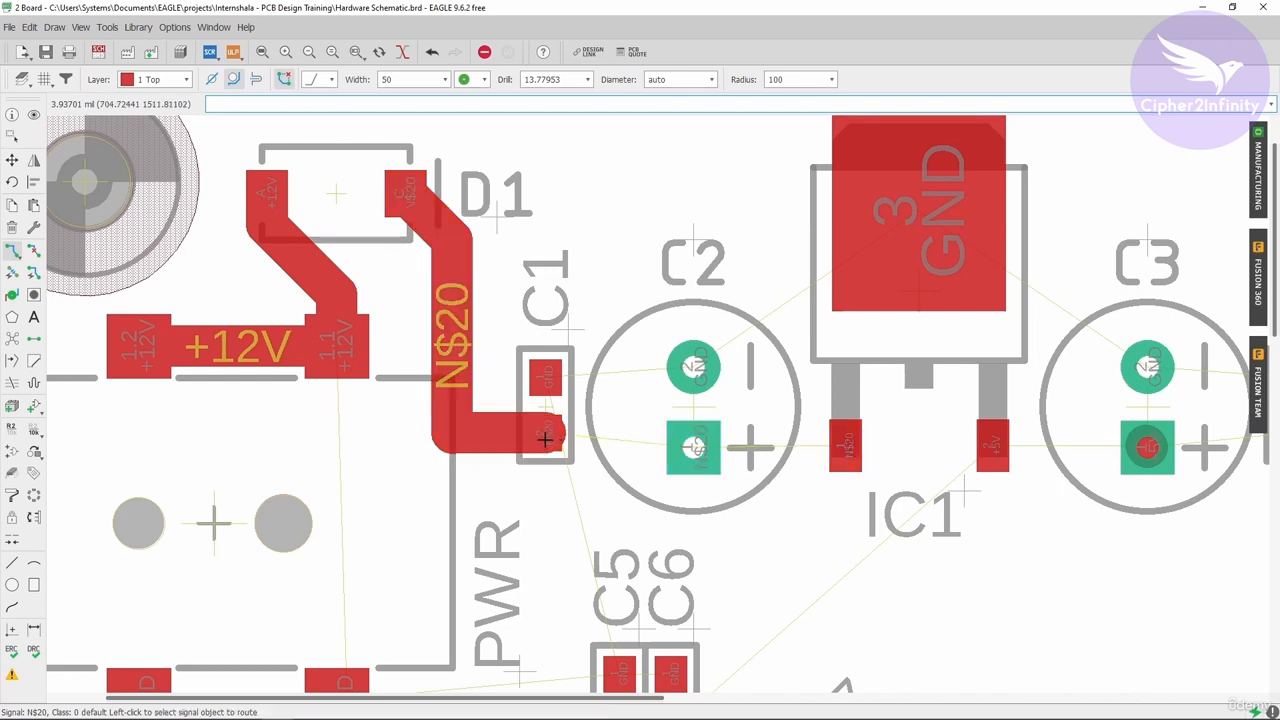
Extend the N$20 trace from C1 through C2's positive pad to IC1's input pad.
left_click(679, 451)
scroll(420, 437, "down", 1)
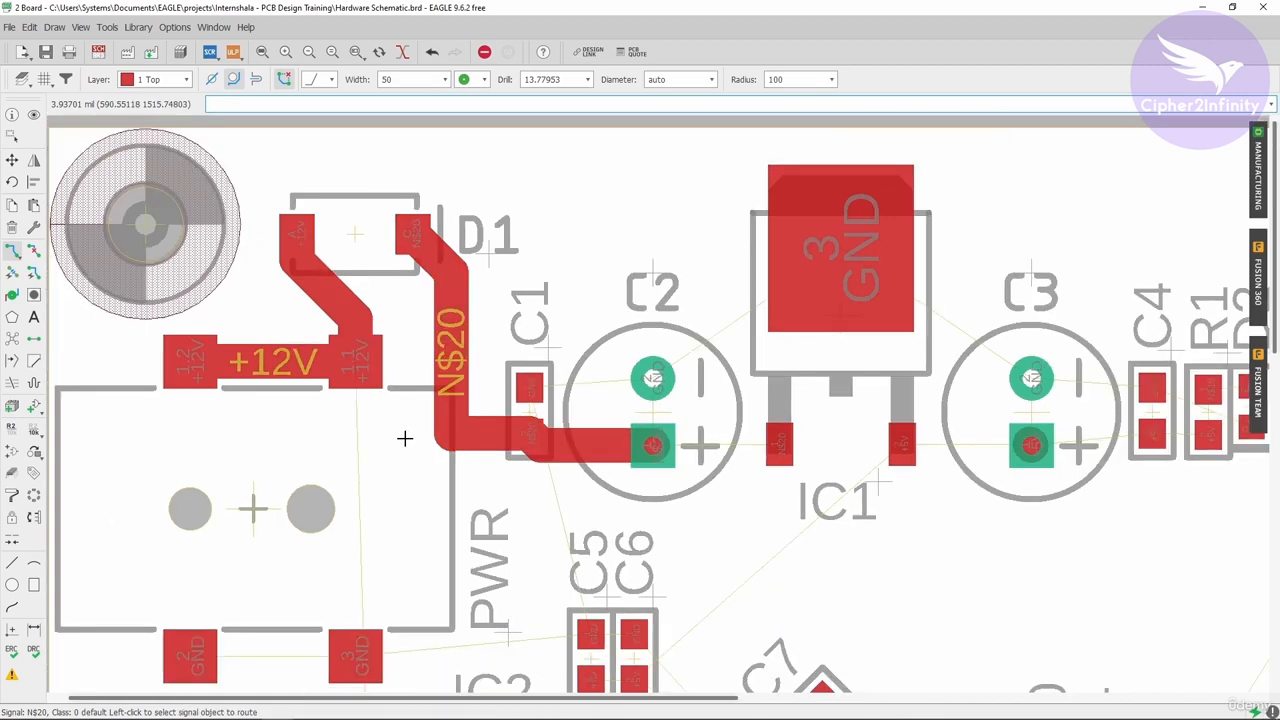
scroll(577, 437, "up", 1)
left_click(601, 444)
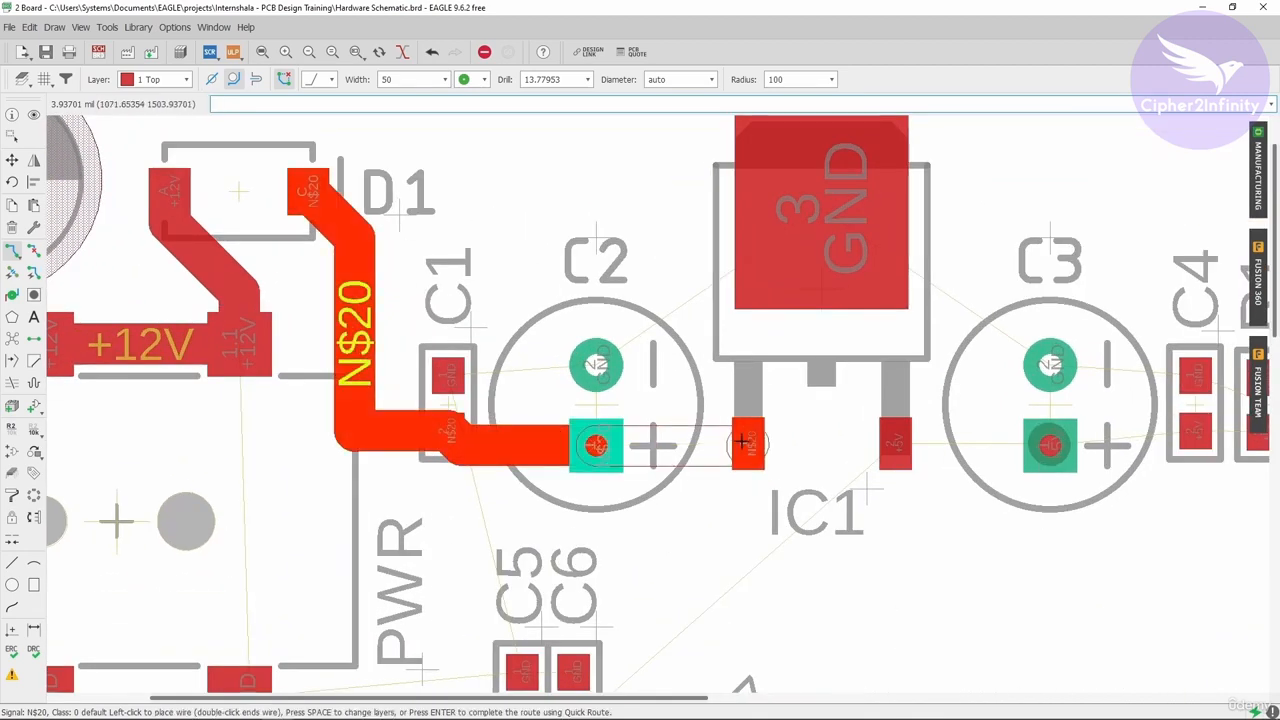
left_click(742, 441)
scroll(577, 389, "down", 2)
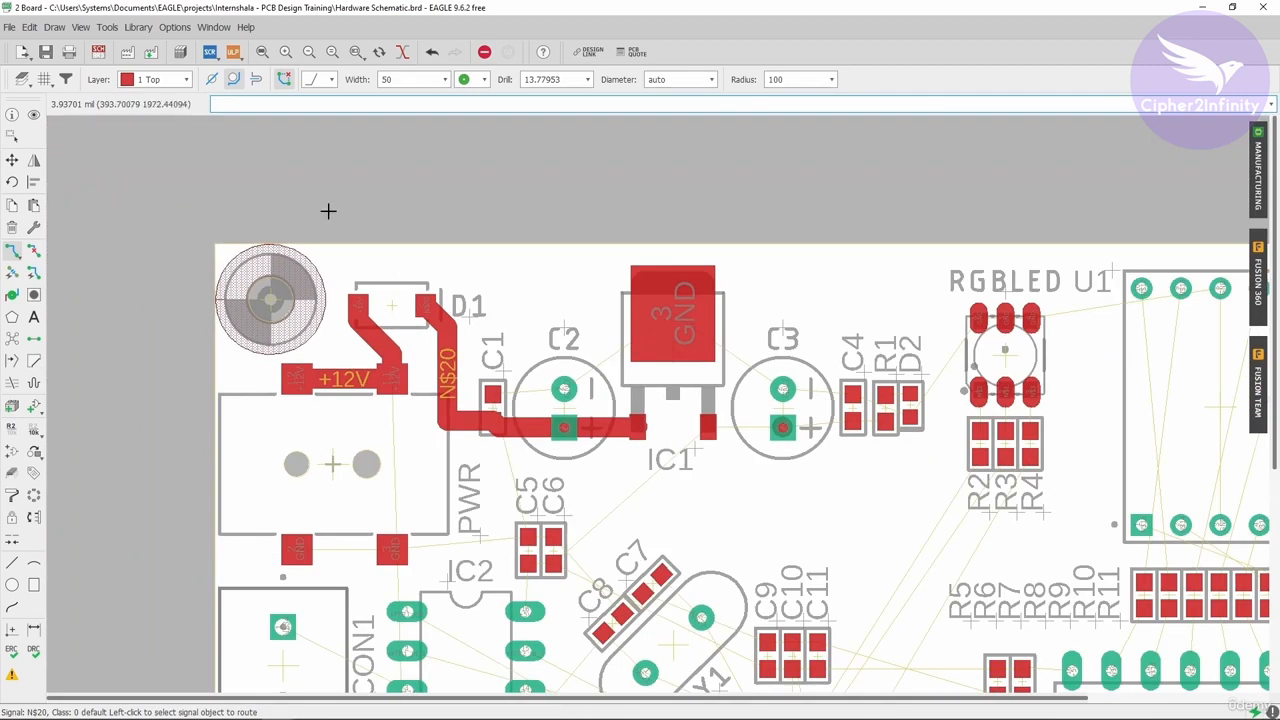
left_click(12, 160)
scroll(440, 360, "up", 2)
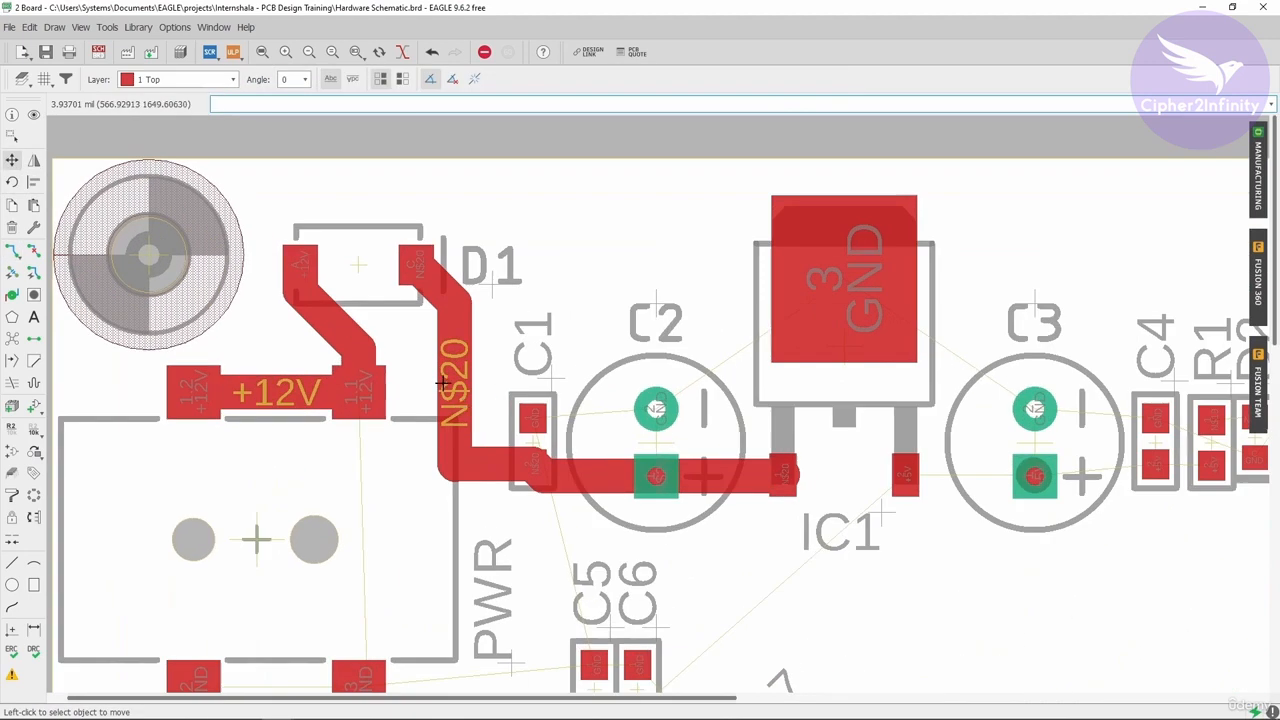
left_click(452, 462)
scroll(79, 212, "down", 2)
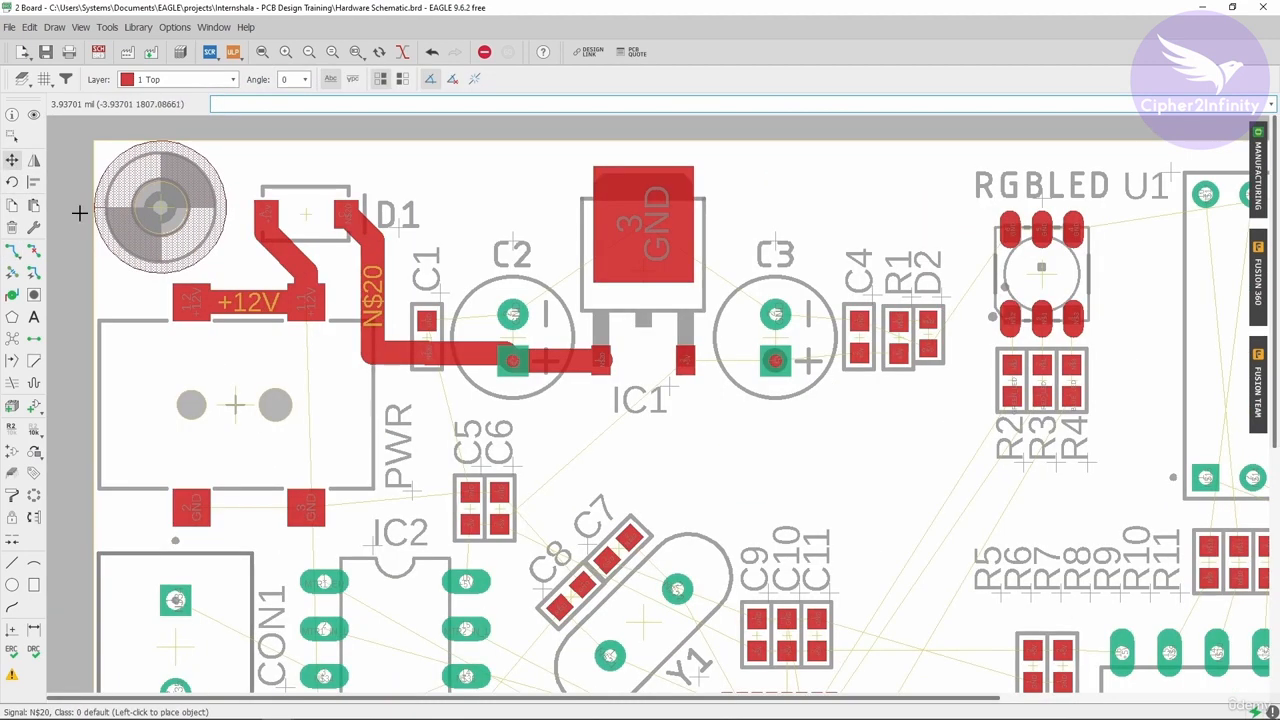
left_click(12, 250)
scroll(472, 334, "down", 2)
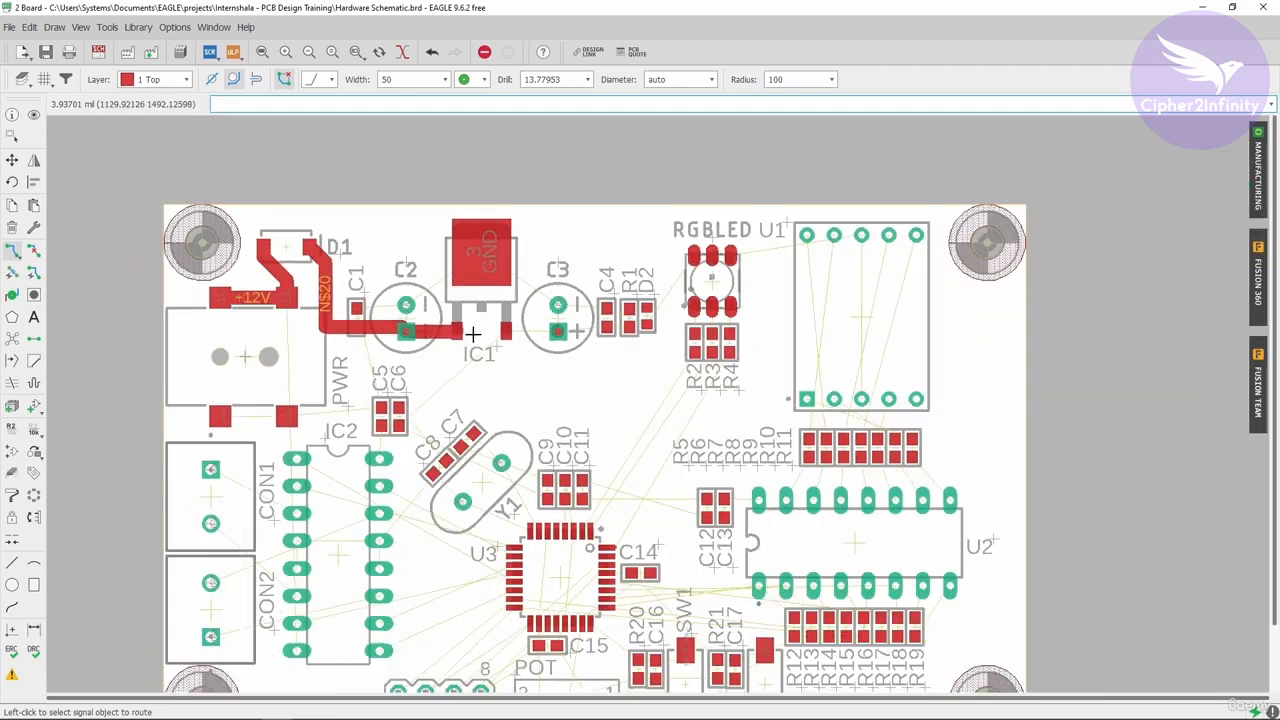
scroll(472, 334, "up", 2)
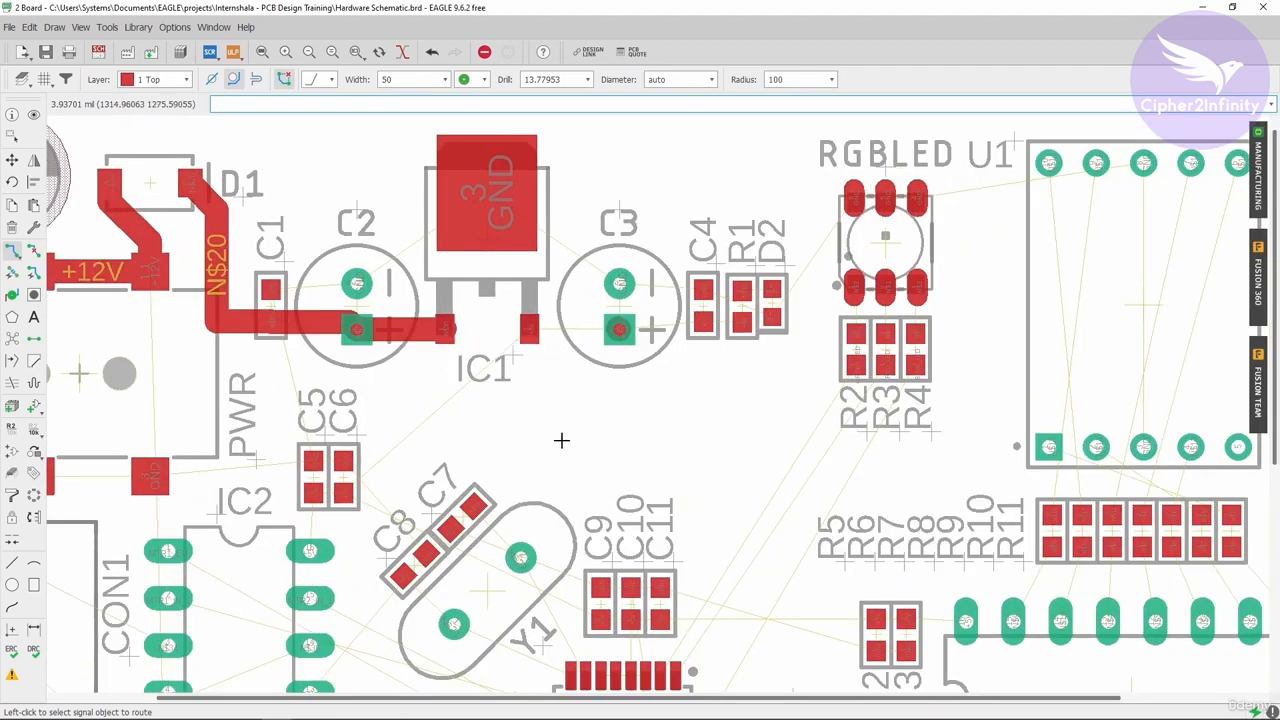
scroll(561, 440, "down", 2)
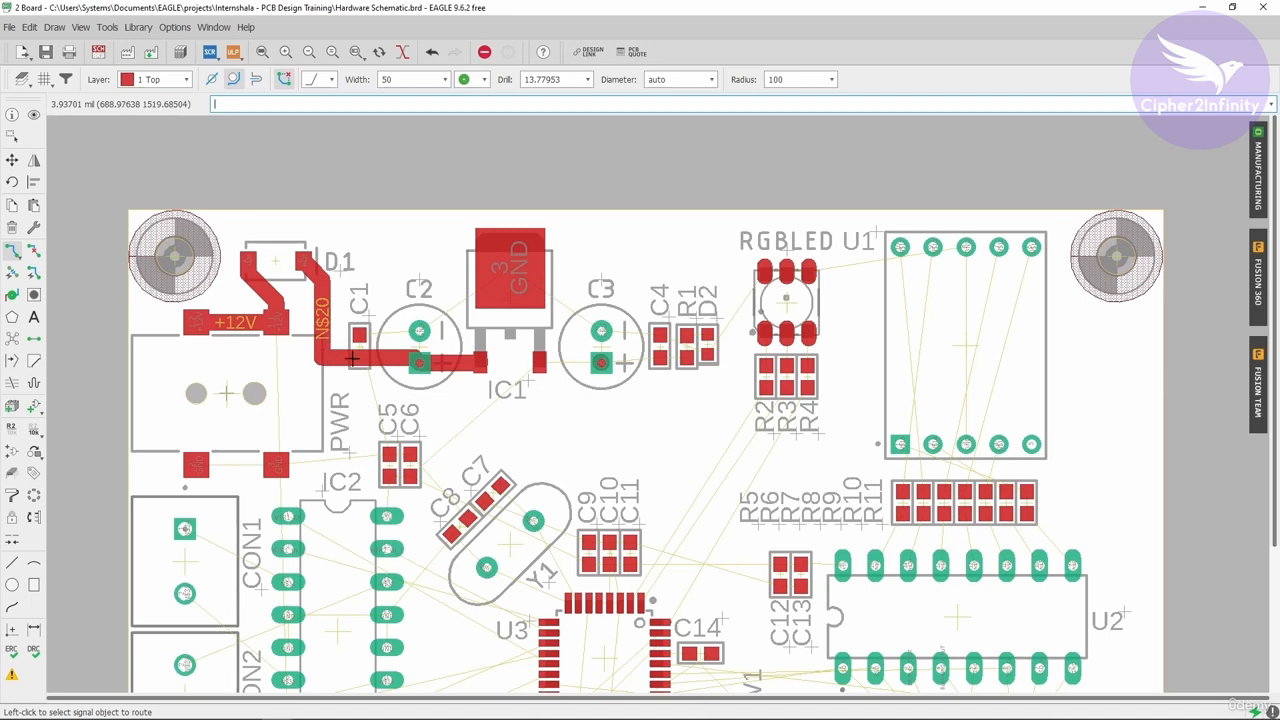
scroll(338, 358, "up", 2)
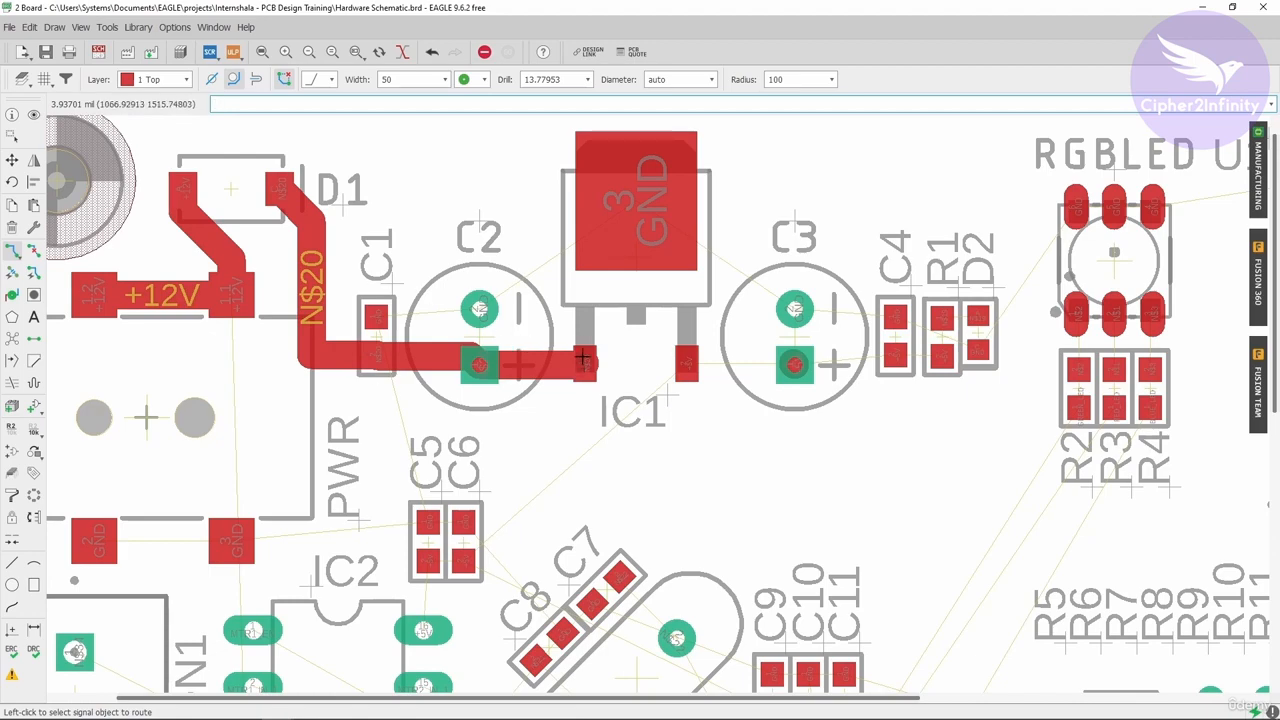
Route the +5V trace from IC1's output pad through C3's positive pad to C4's pad.
scroll(465, 336, "down", 2)
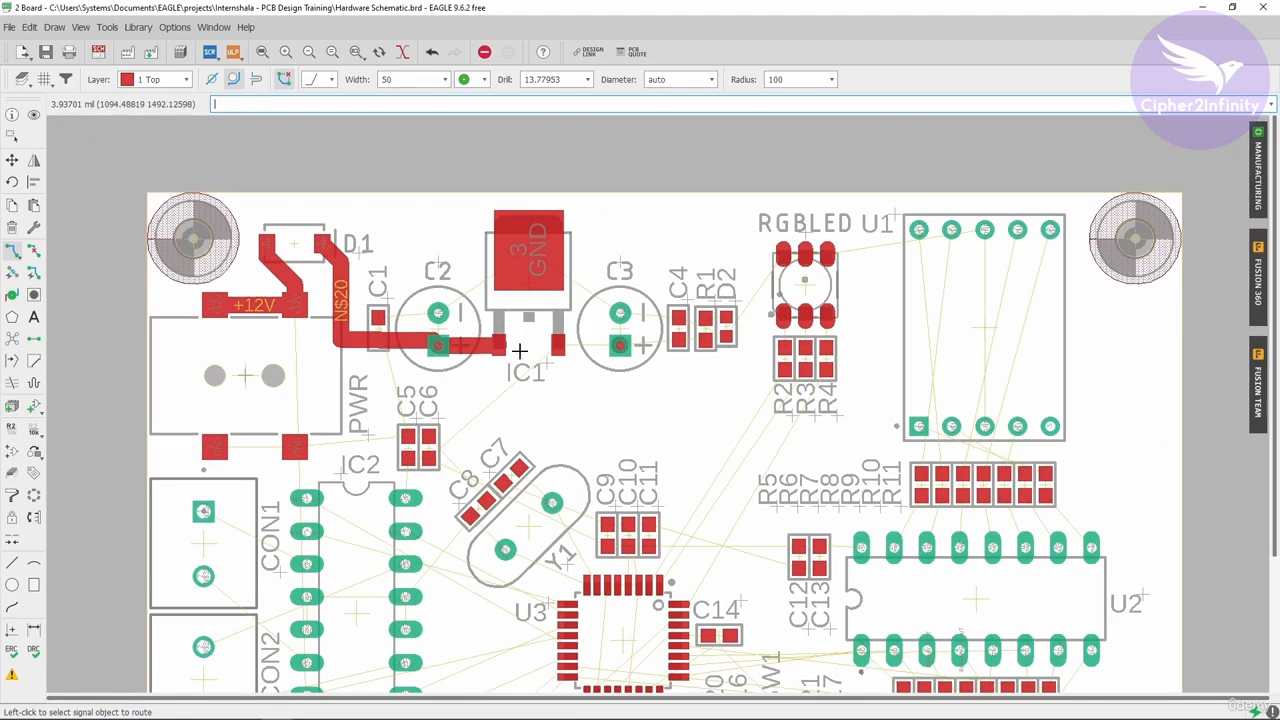
scroll(565, 348, "up", 2)
left_click(529, 344)
scroll(612, 348, "up", 2)
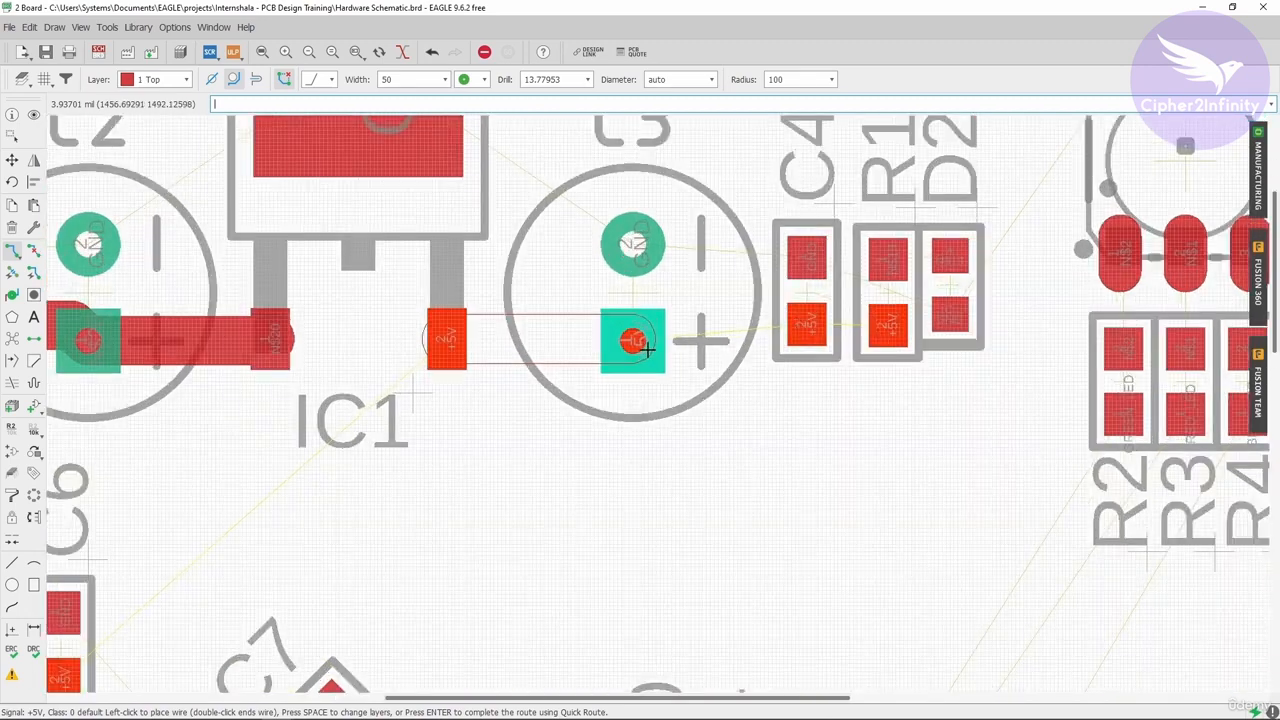
left_click(634, 346)
scroll(630, 346, "down", 3)
scroll(630, 346, "up", 3)
left_click(532, 329)
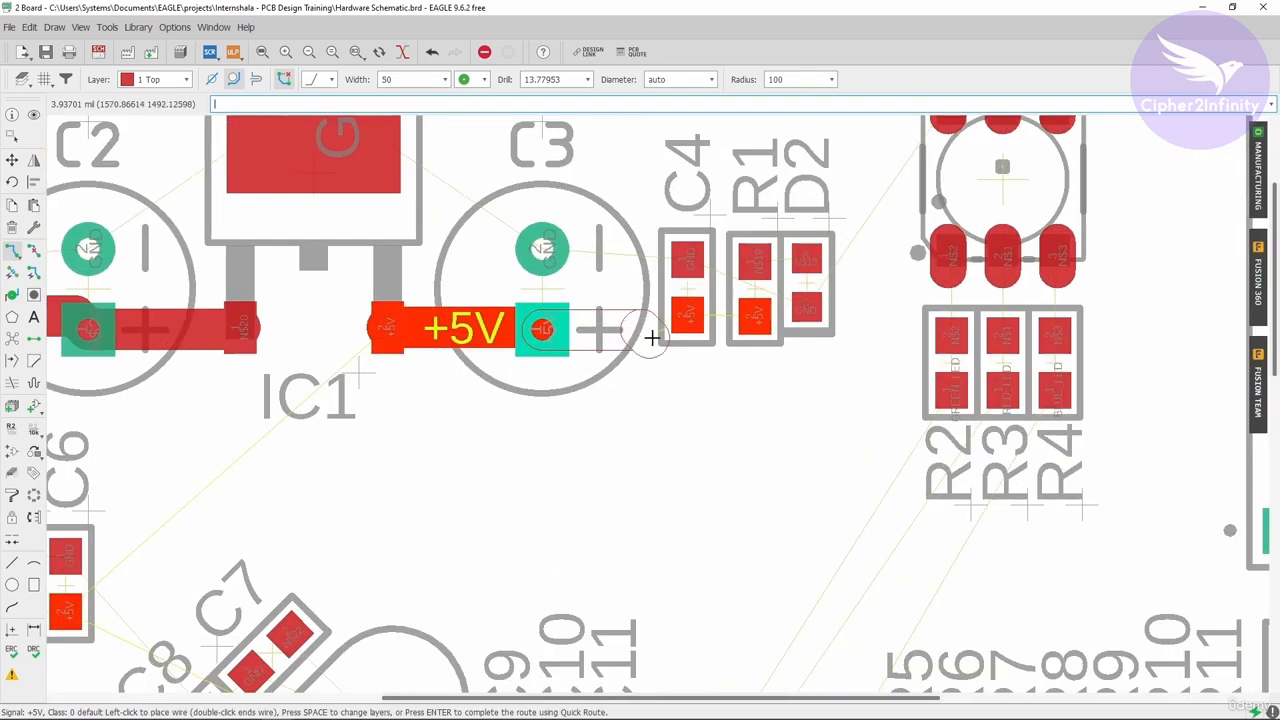
scroll(651, 337, "up", 1)
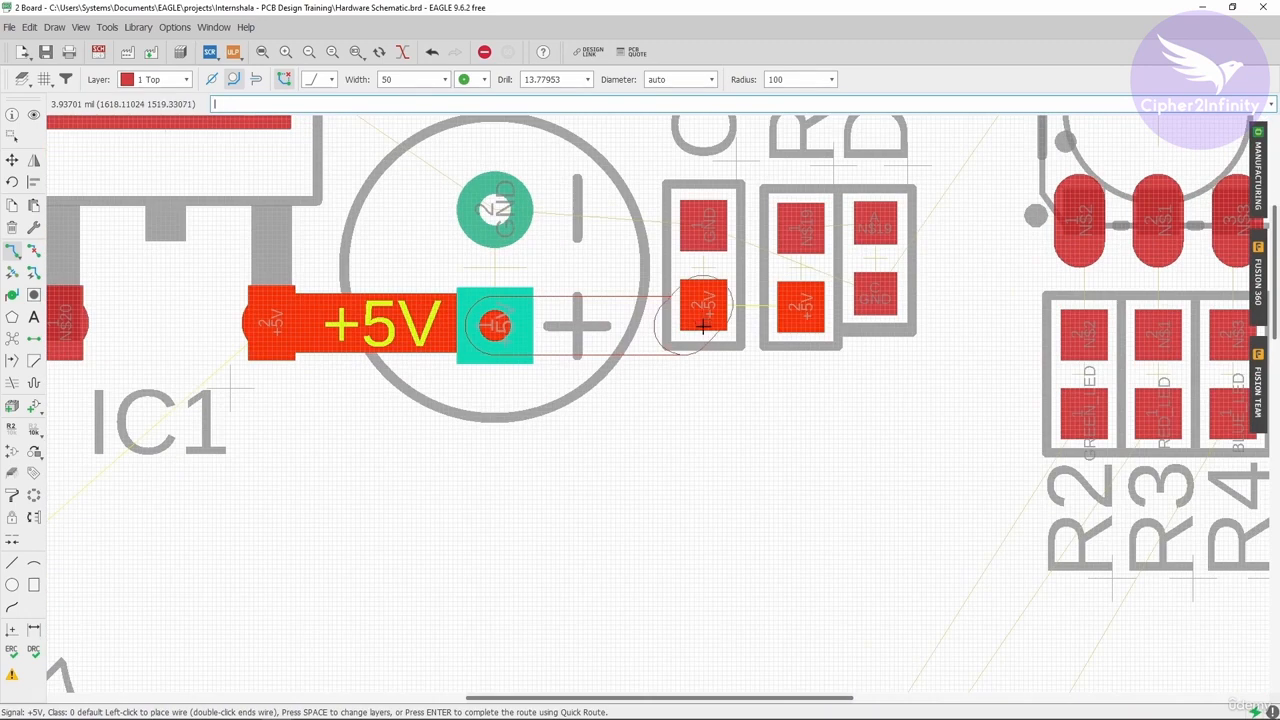
left_click(707, 318)
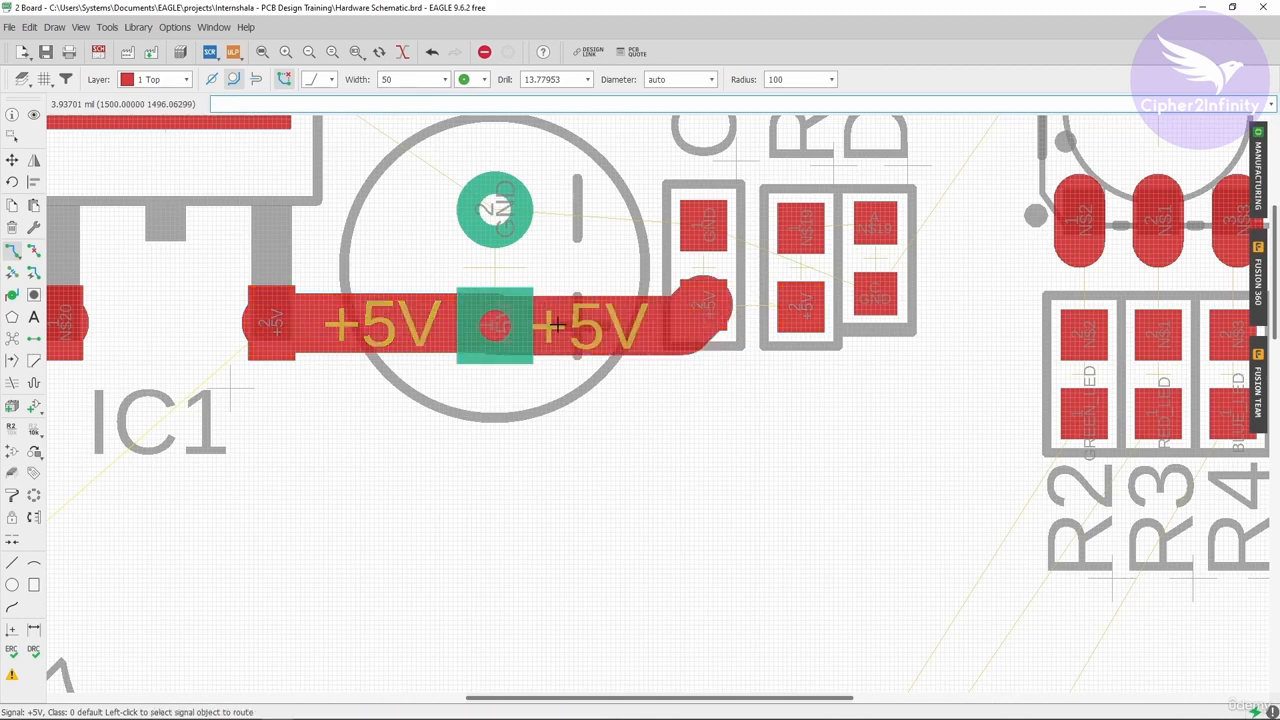
Route a short +5V trace straight down from C4's pad and end the route.
scroll(707, 318, "down", 3)
scroll(625, 285, "up", 2)
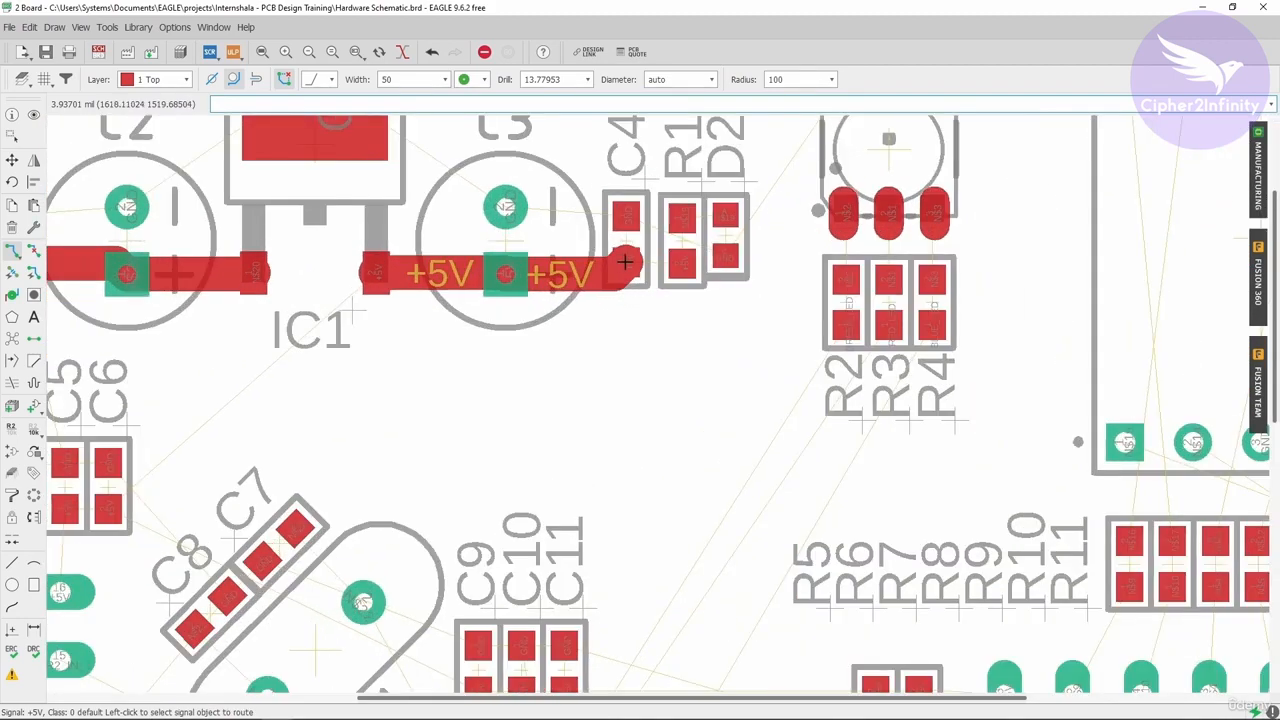
left_click(623, 258)
scroll(623, 330, "down", 3)
scroll(624, 400, "up", 2)
scroll(624, 400, "up", 1)
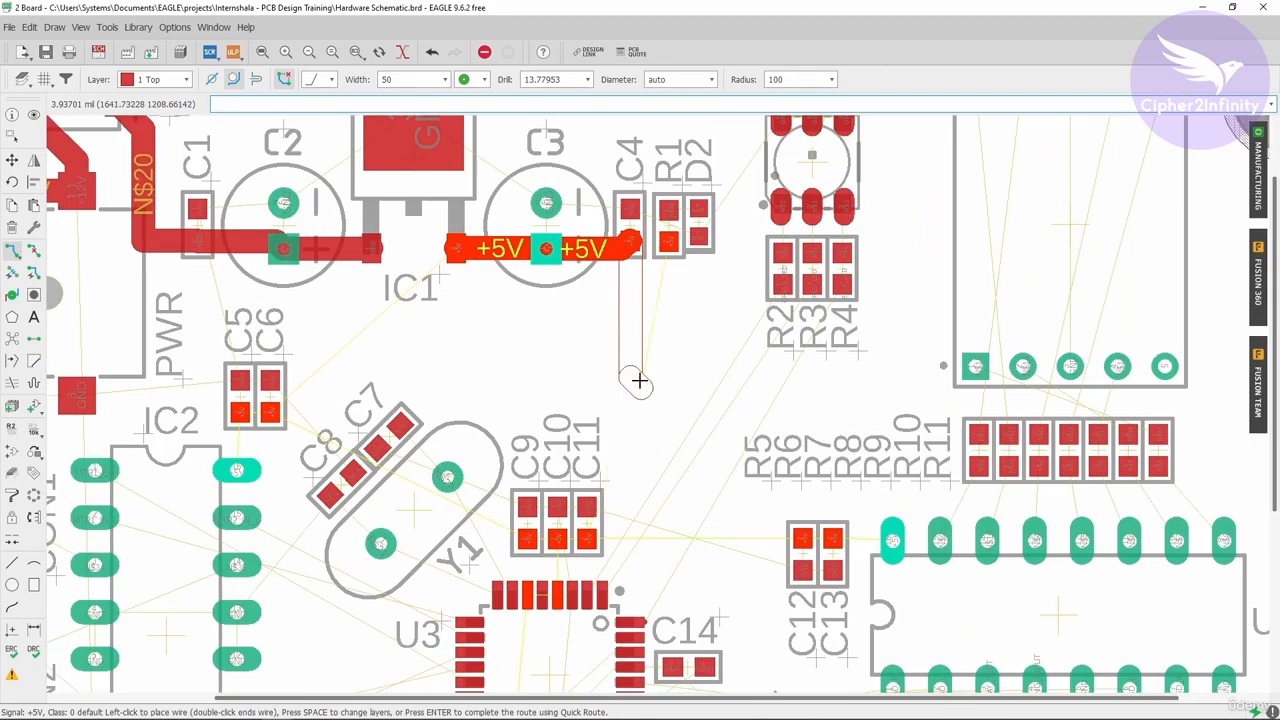
left_click(630, 350)
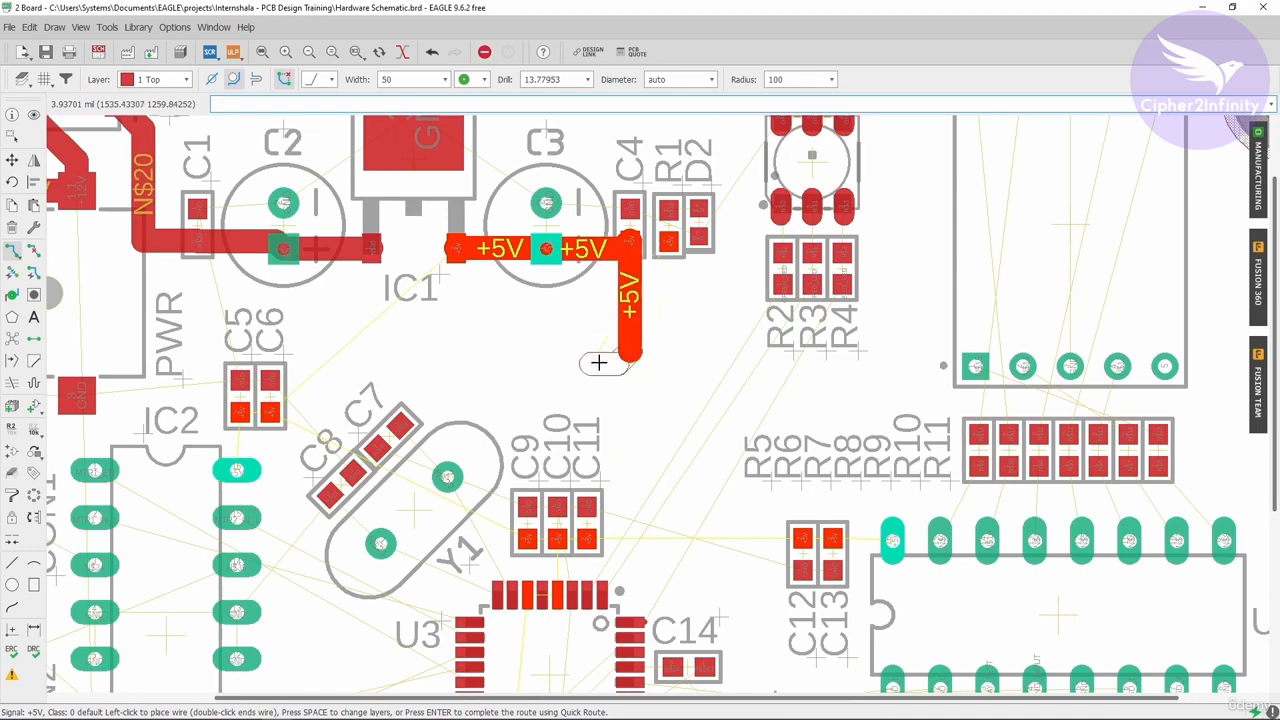
key("Escape")
scroll(678, 250, "up", 1)
scroll(677, 242, "up", 1)
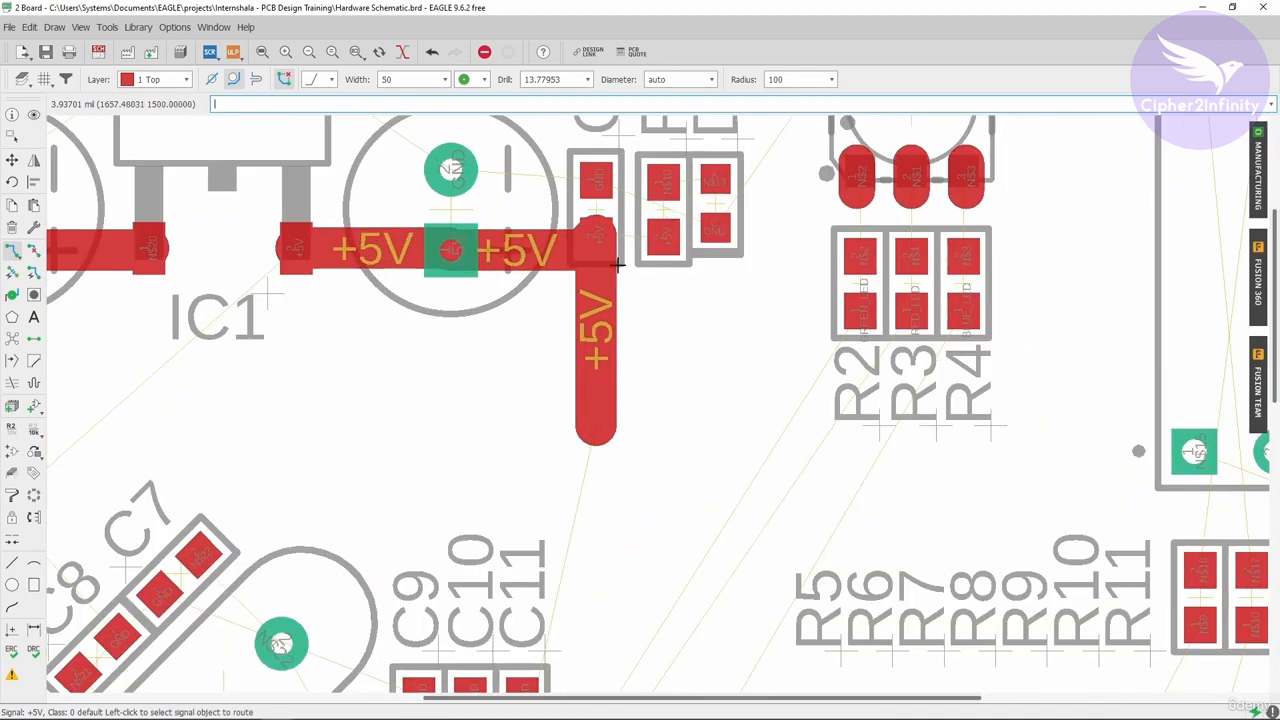
scroll(601, 381, "down", 1)
scroll(601, 381, "up", 2)
scroll(601, 381, "down", 3)
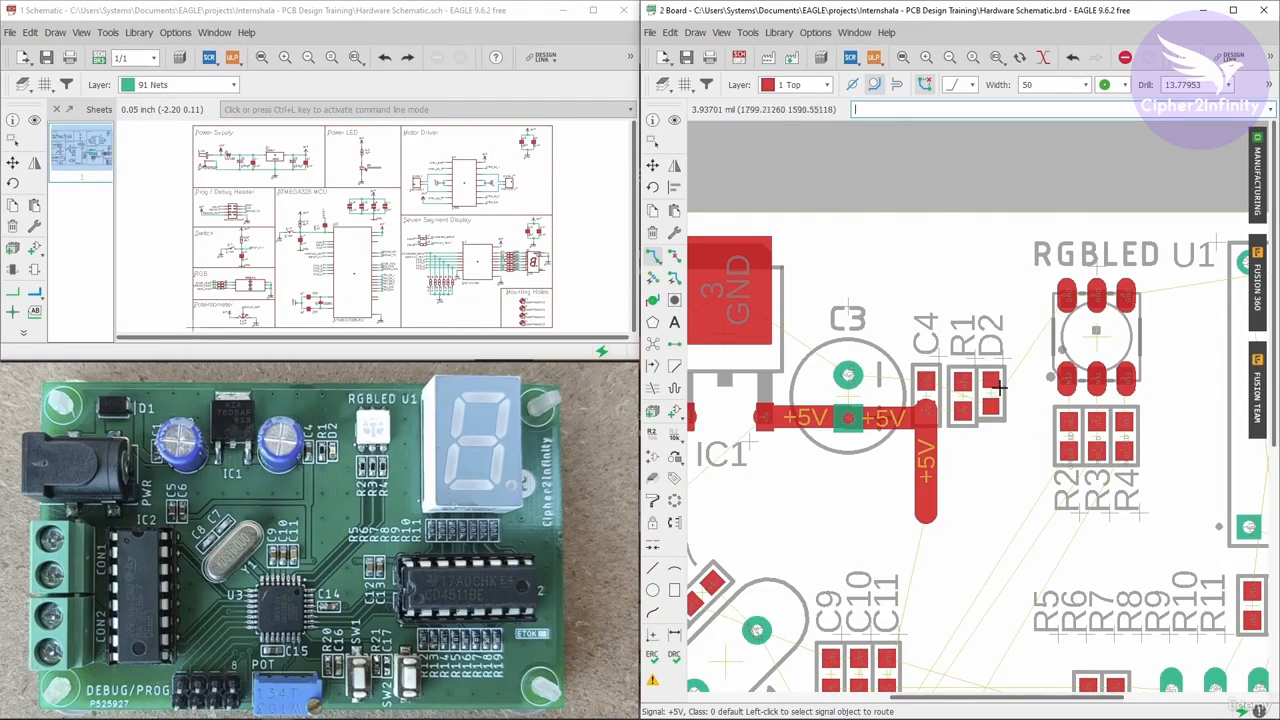
scroll(1013, 428, "up", 2)
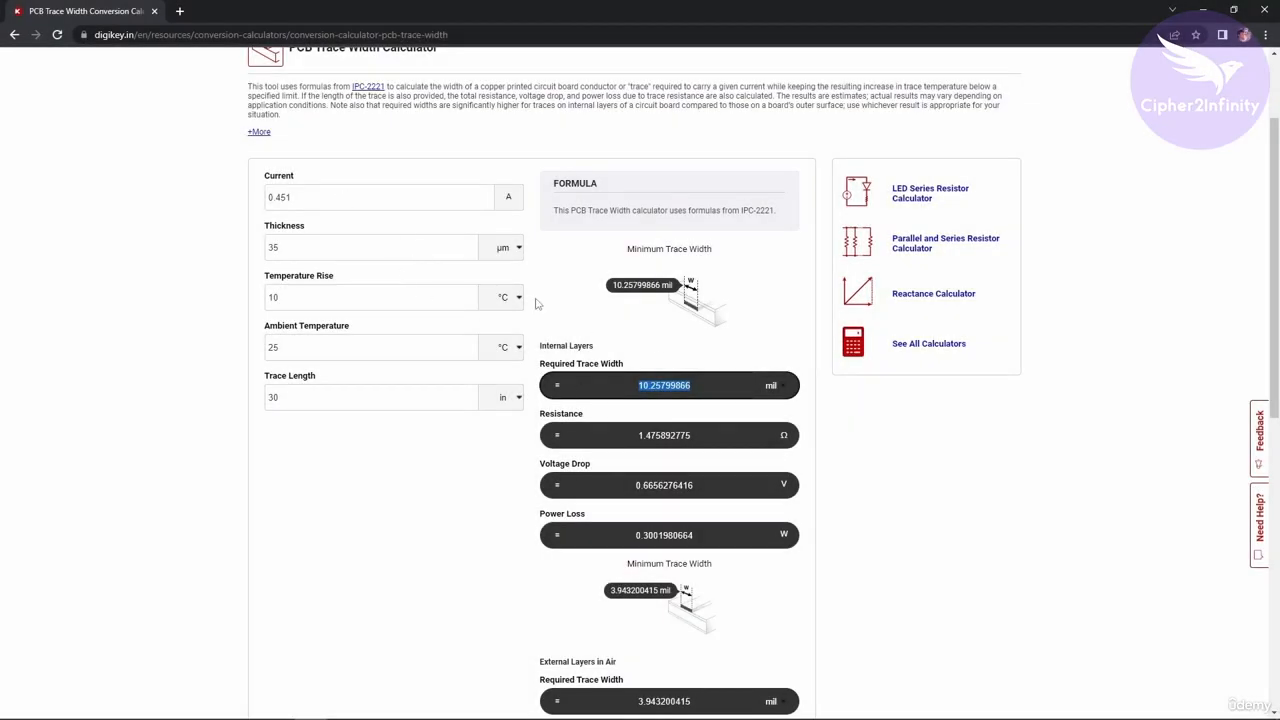
Set the route width to 10 mil, matching the required trace width from the online calculator.
left_click_drag(703, 384, 640, 385)
left_click_drag(337, 195, 226, 198)
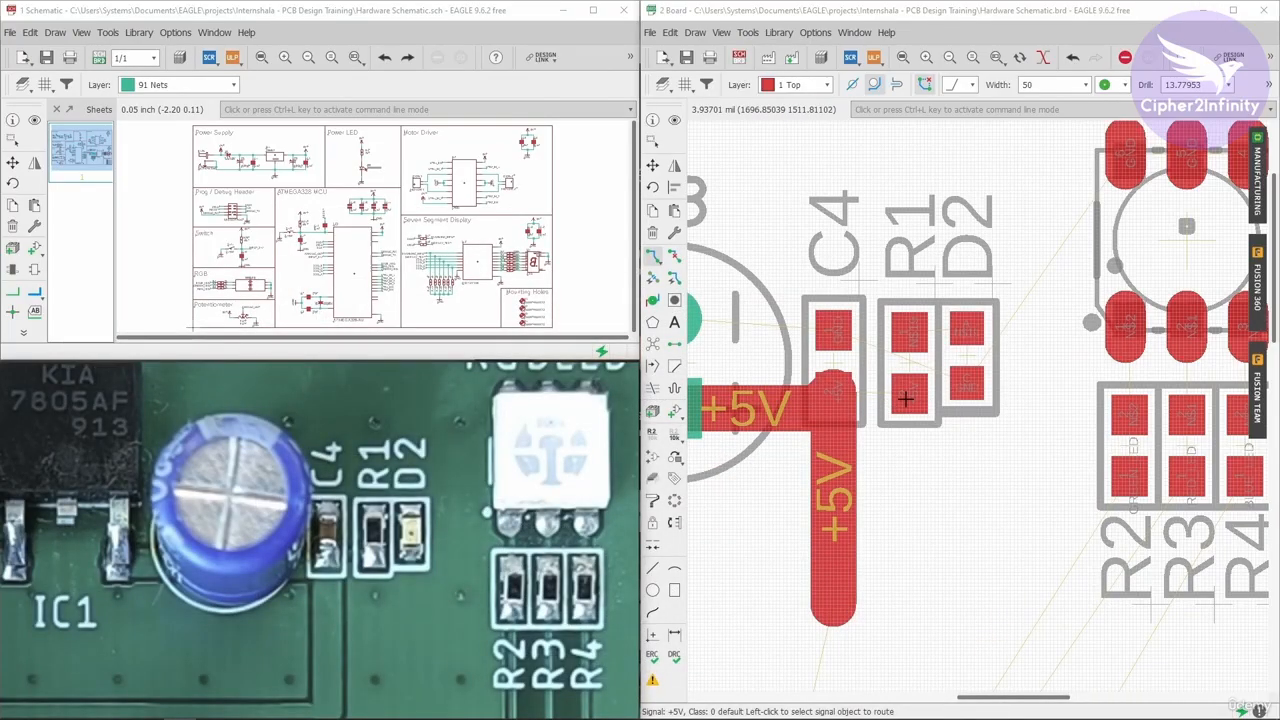
left_click(655, 257)
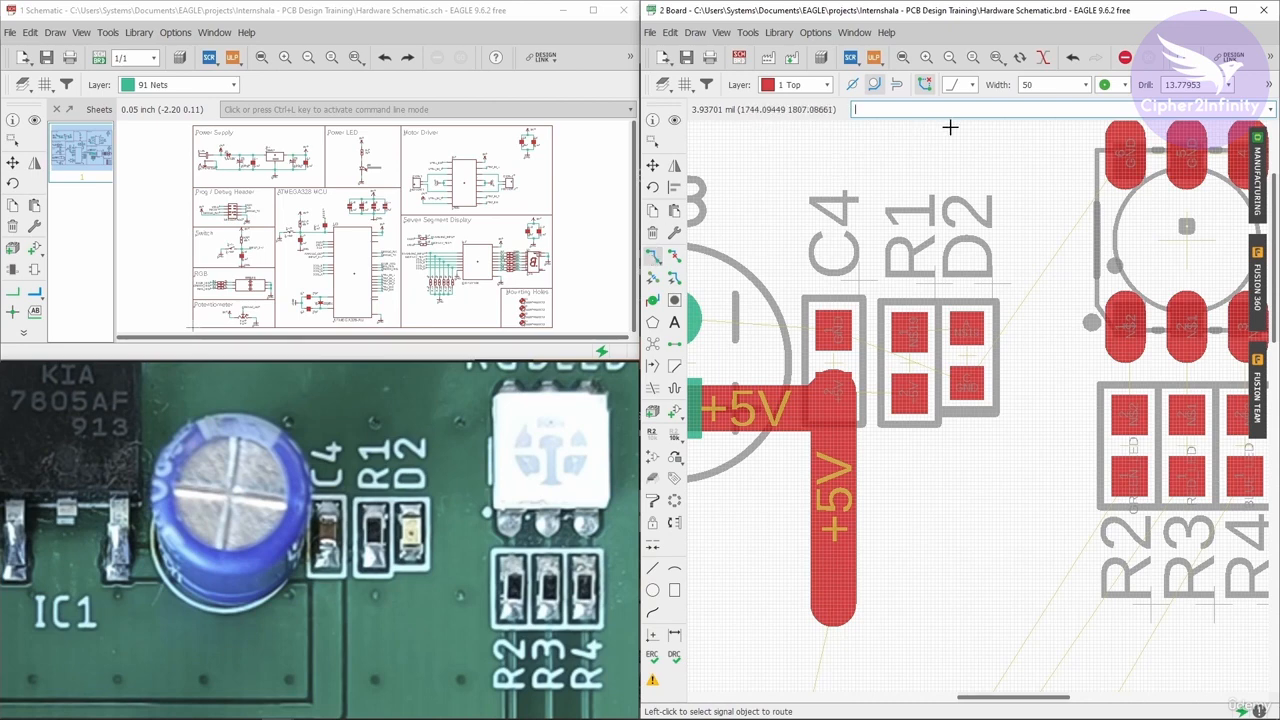
left_click(1030, 85)
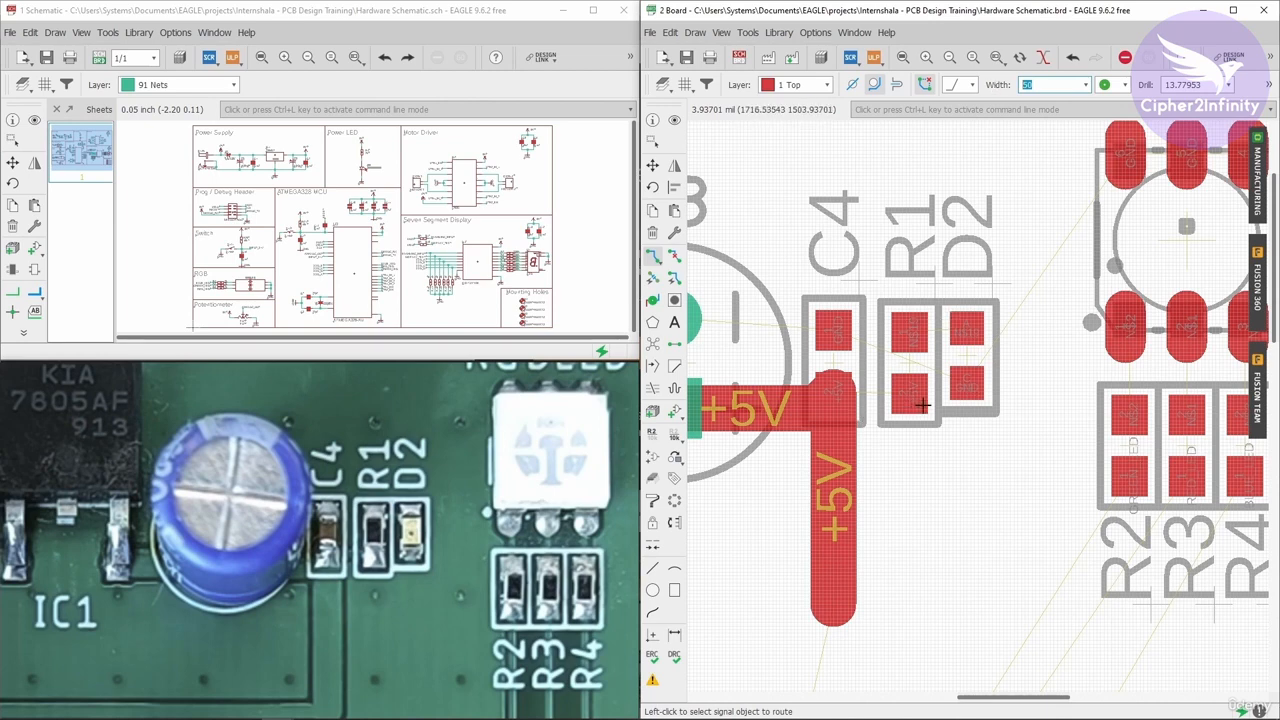
left_click(1042, 86)
key("Return")
key("Return")
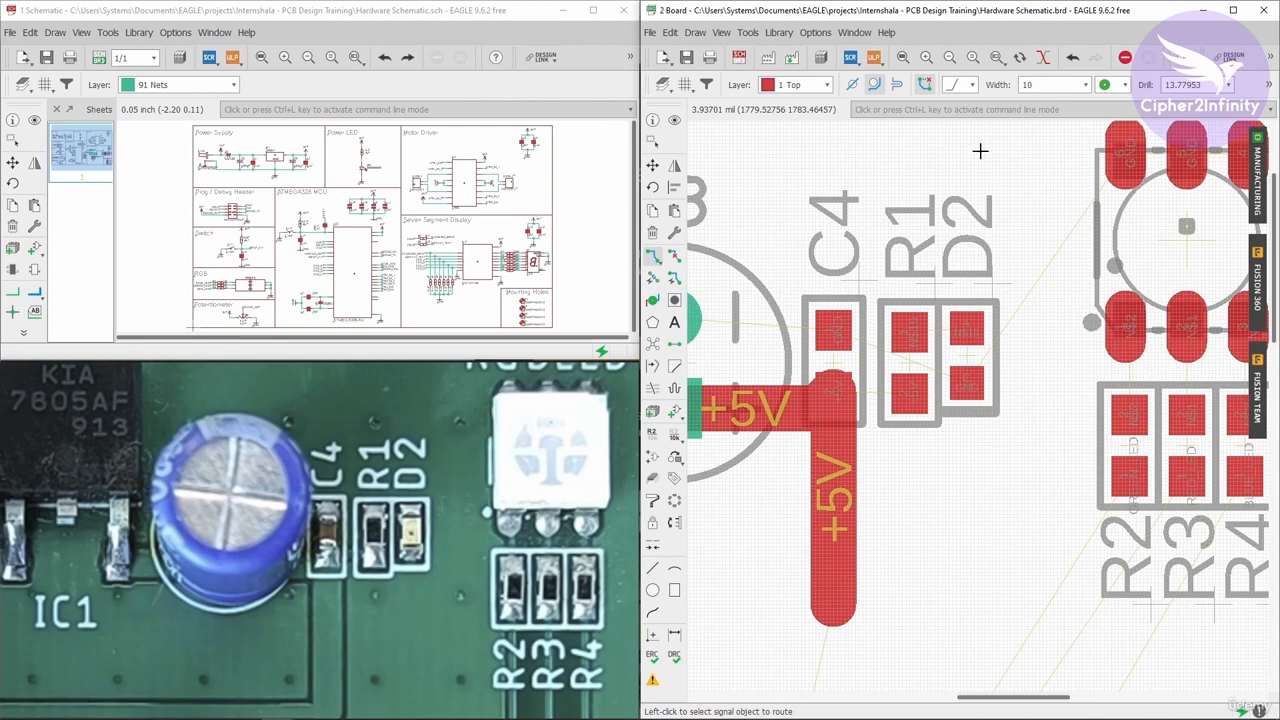
Route thin traces from the +5V trace to R1's pad and the N$19 connection from R1 to D2.
scroll(900, 400, "up", 1)
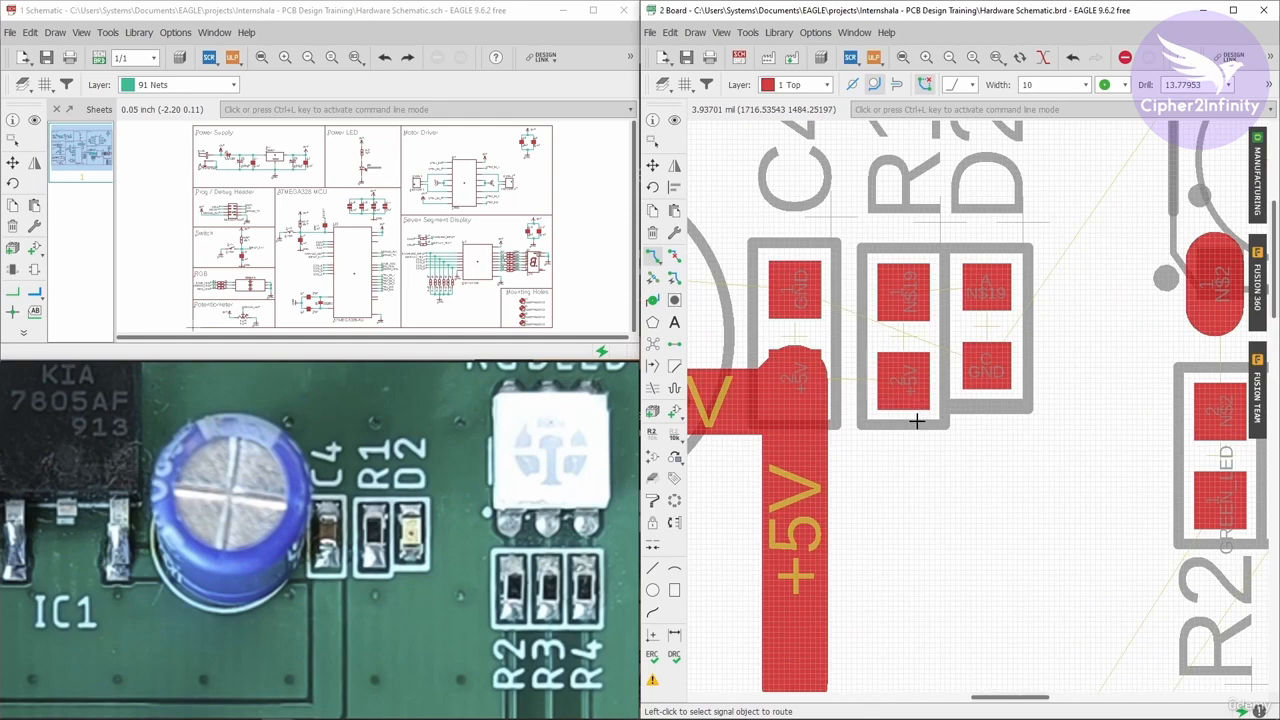
left_click(808, 380)
scroll(840, 390, "up", 1)
scroll(834, 396, "down", 1)
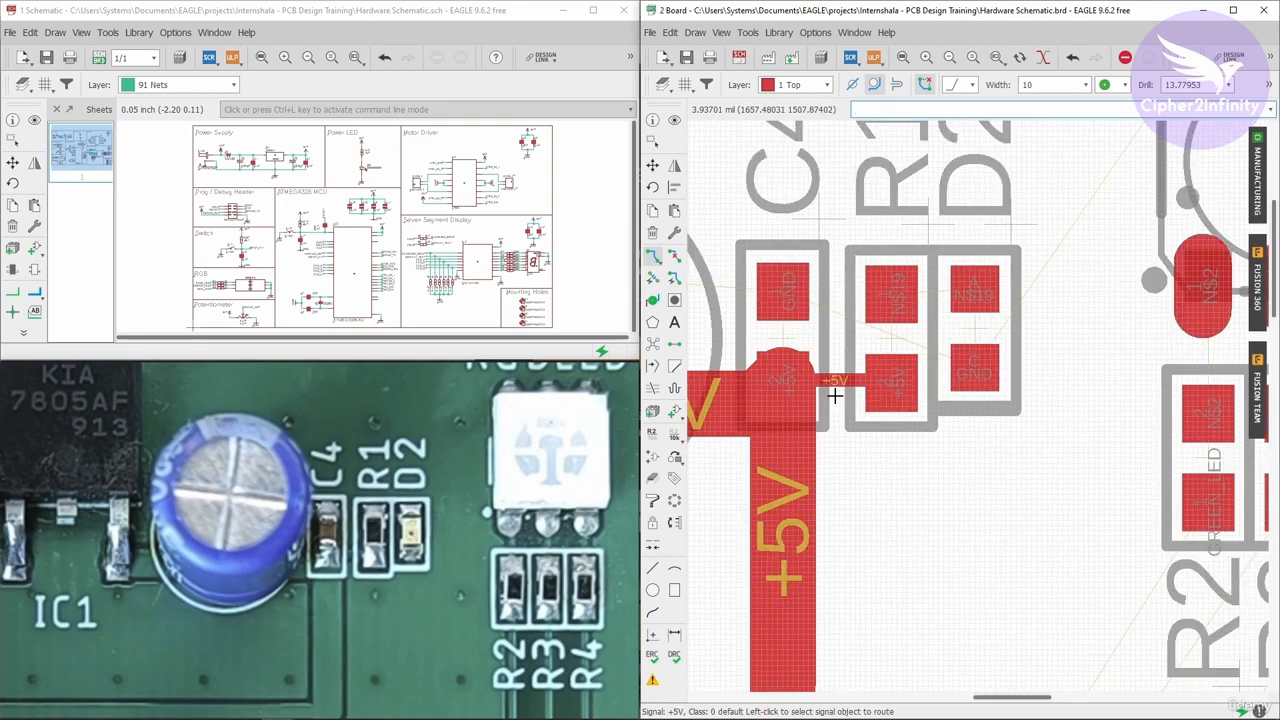
left_click(834, 396)
scroll(834, 396, "down", 1)
left_click(874, 325)
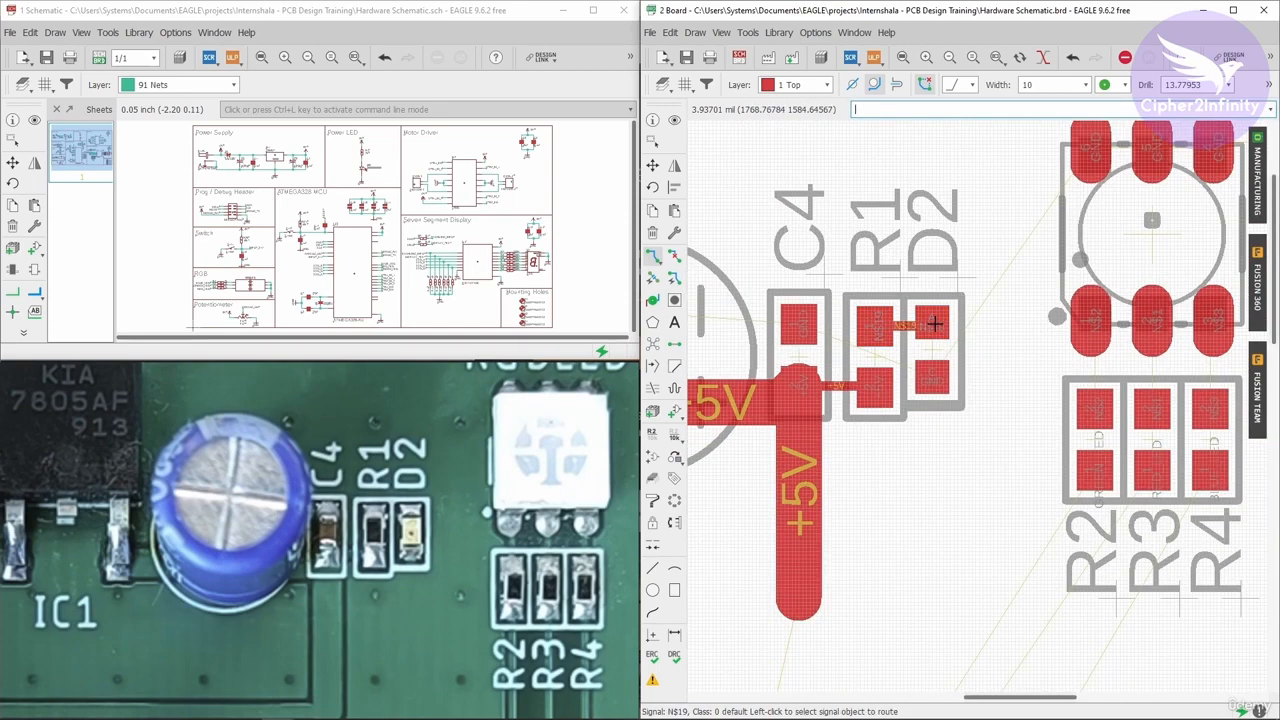
scroll(935, 330, "down", 2)
scroll(944, 381, "down", 2)
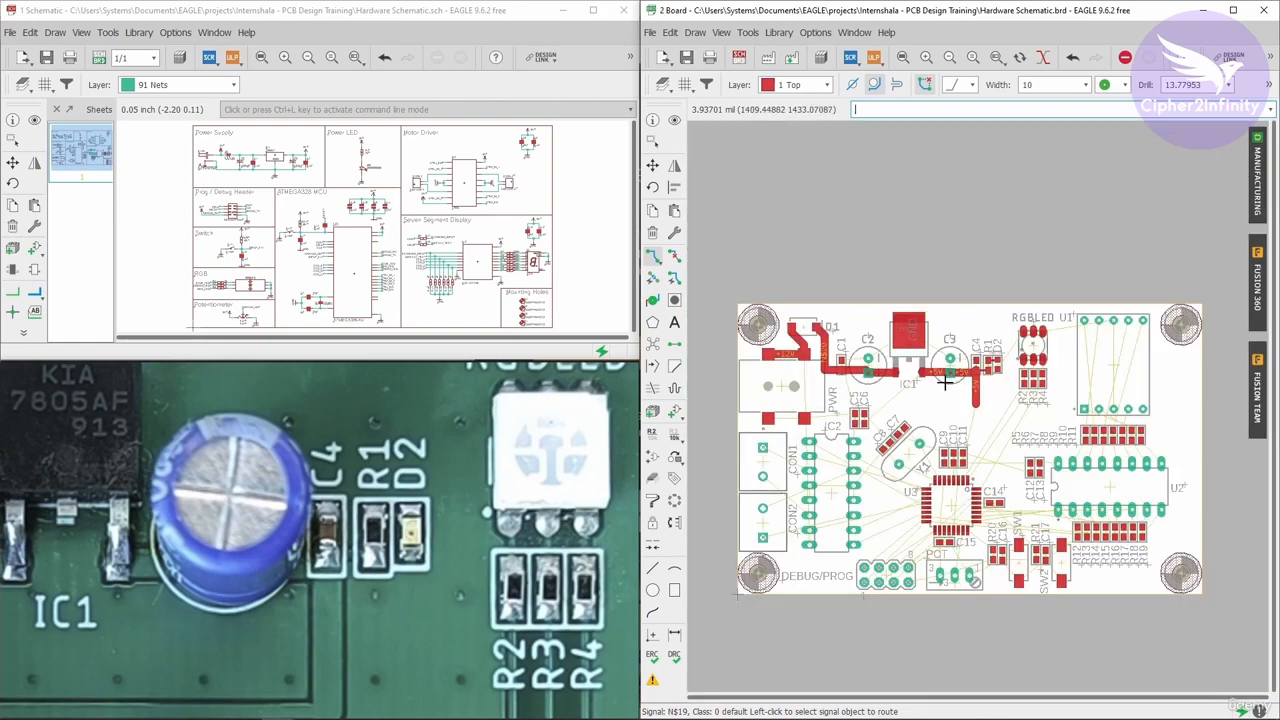
Highlight the +5V net with the Show tool in the schematic and inspect its connections across the board.
scroll(944, 381, "up", 3)
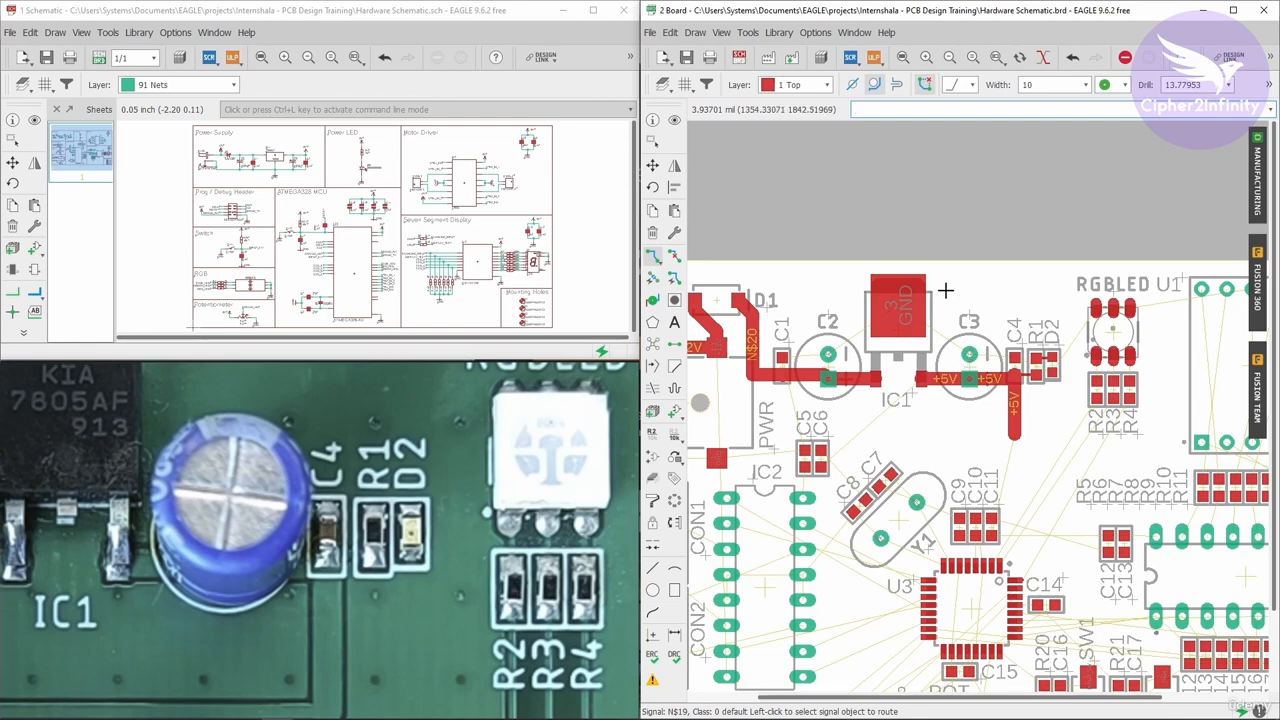
scroll(960, 366, "down", 3)
scroll(1000, 343, "up", 3)
scroll(1010, 330, "up", 4)
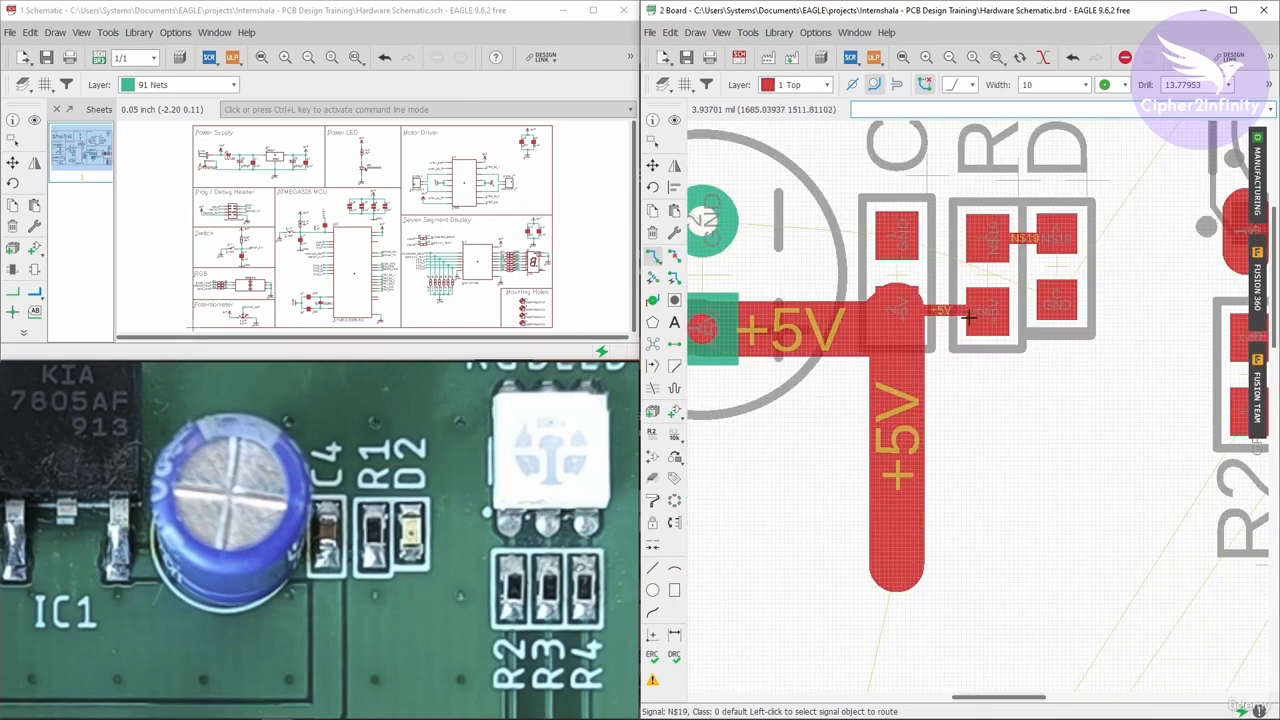
scroll(966, 316, "down", 4)
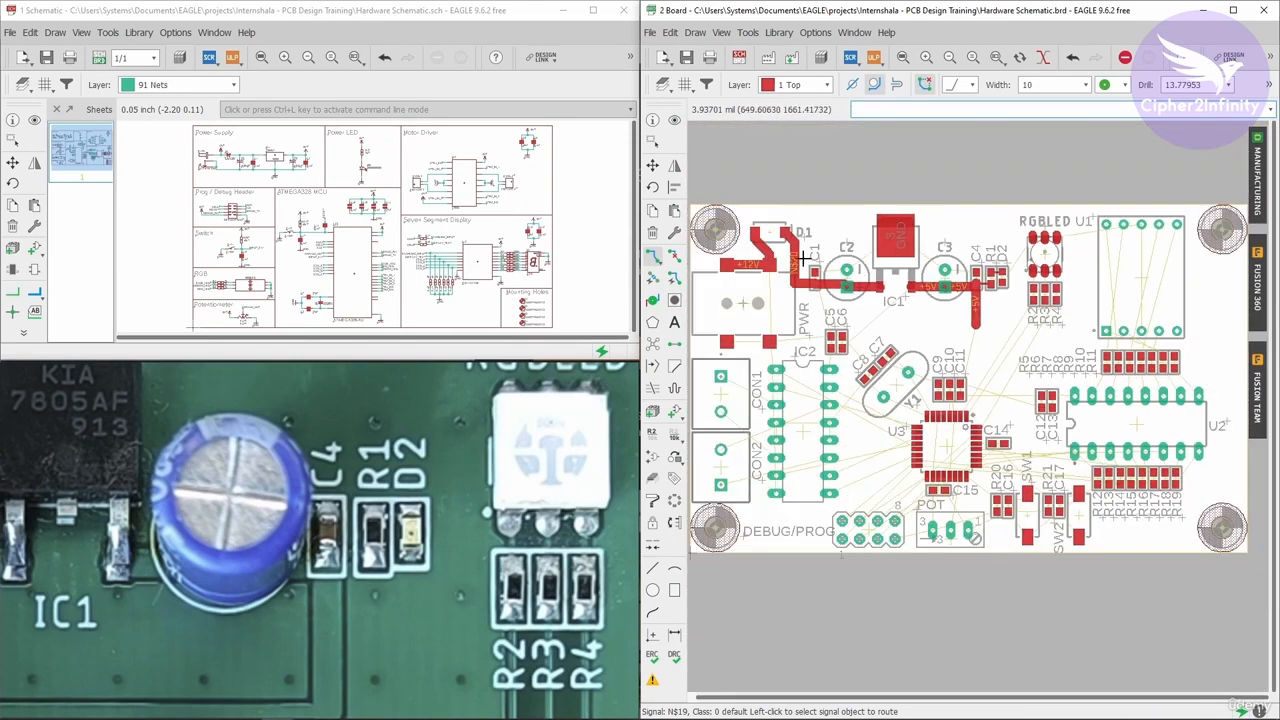
scroll(978, 320, "up", 2)
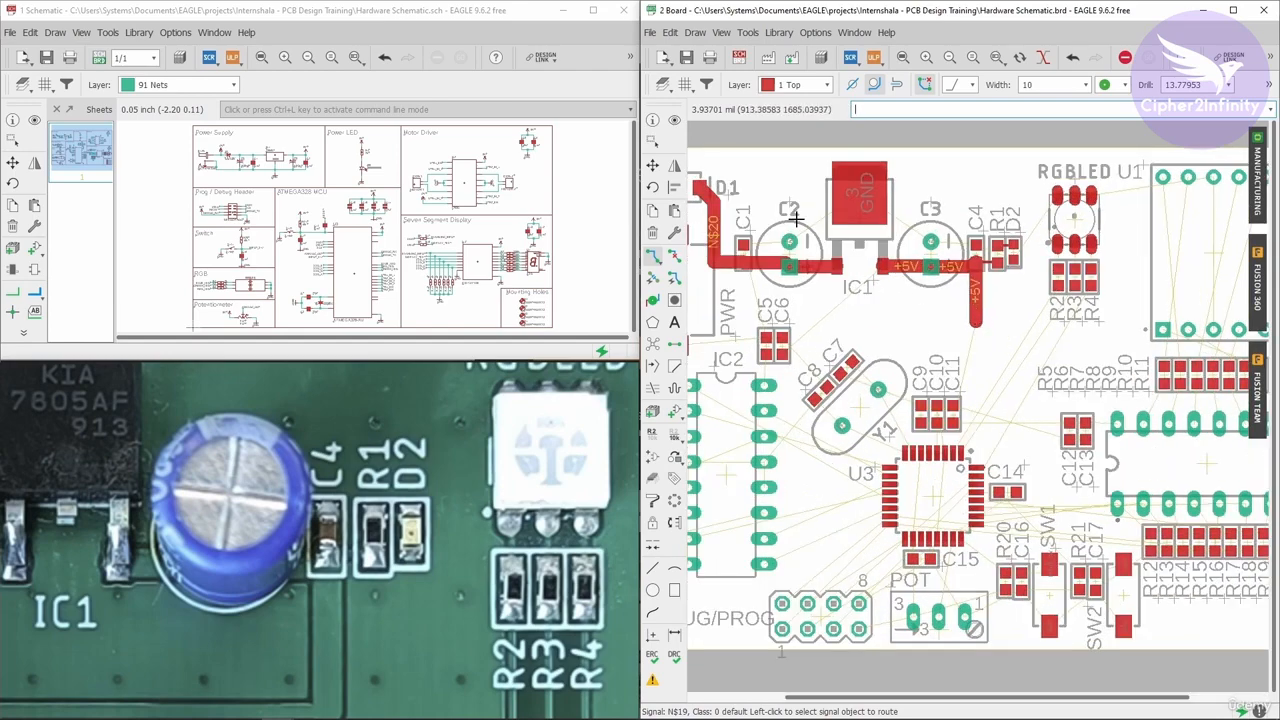
left_click(674, 120)
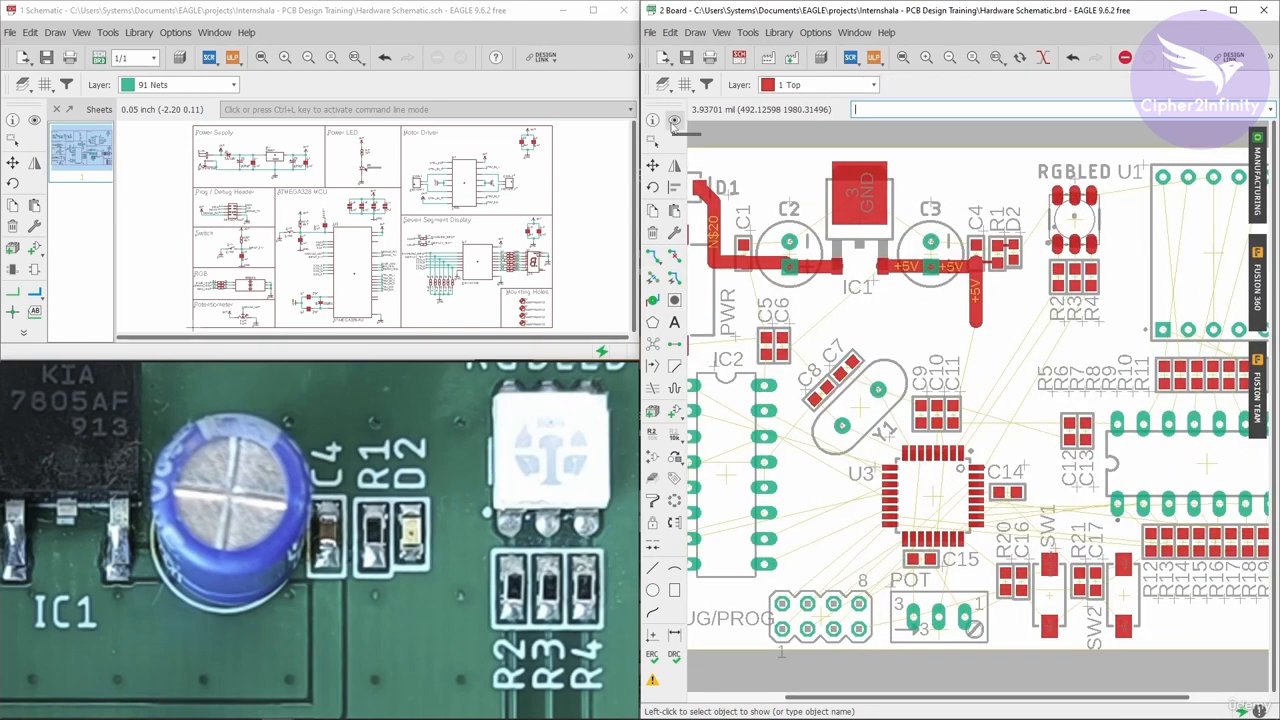
left_click(34, 120)
scroll(338, 176, "up", 5)
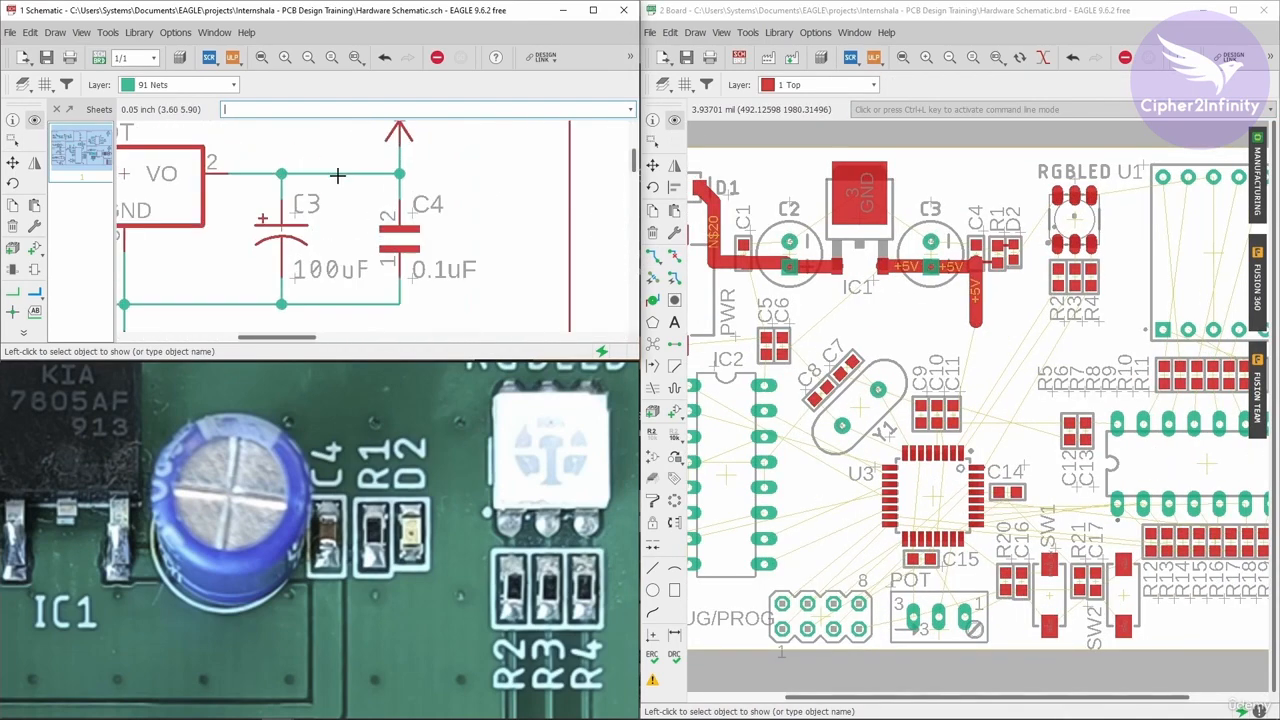
left_click(338, 176)
scroll(378, 214, "down", 3)
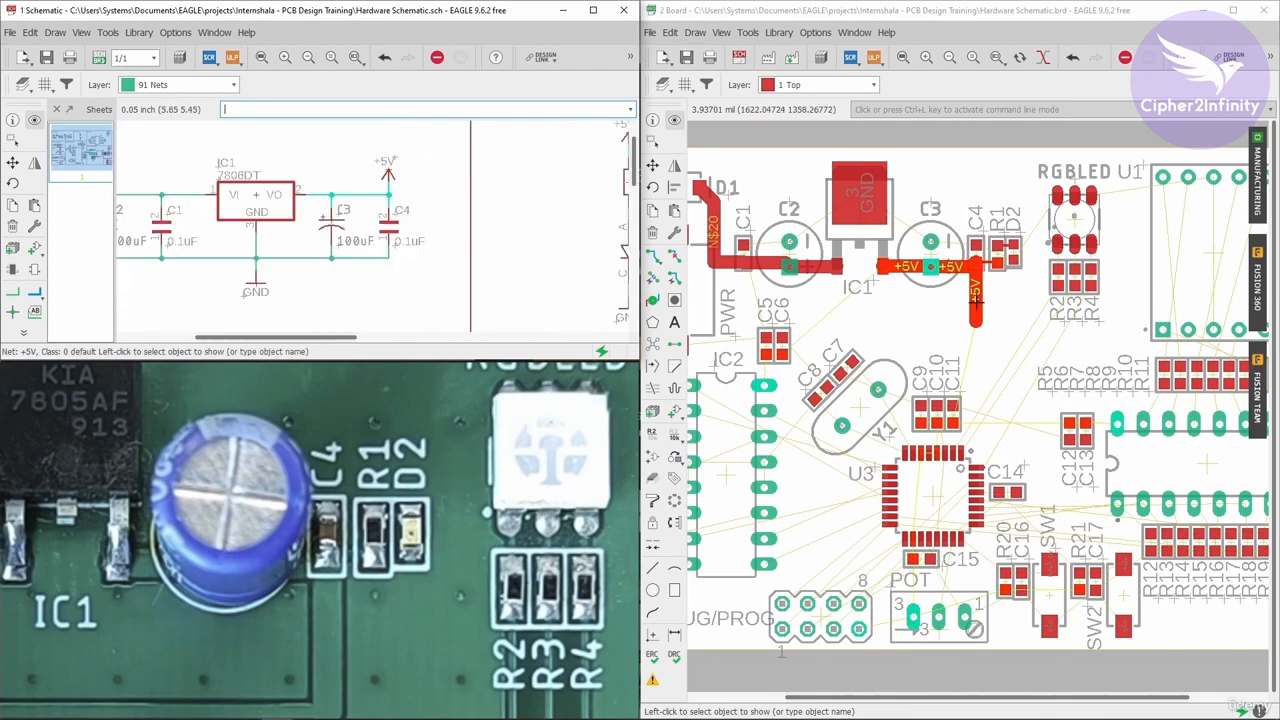
scroll(975, 316, "down", 3)
scroll(962, 500, "up", 4)
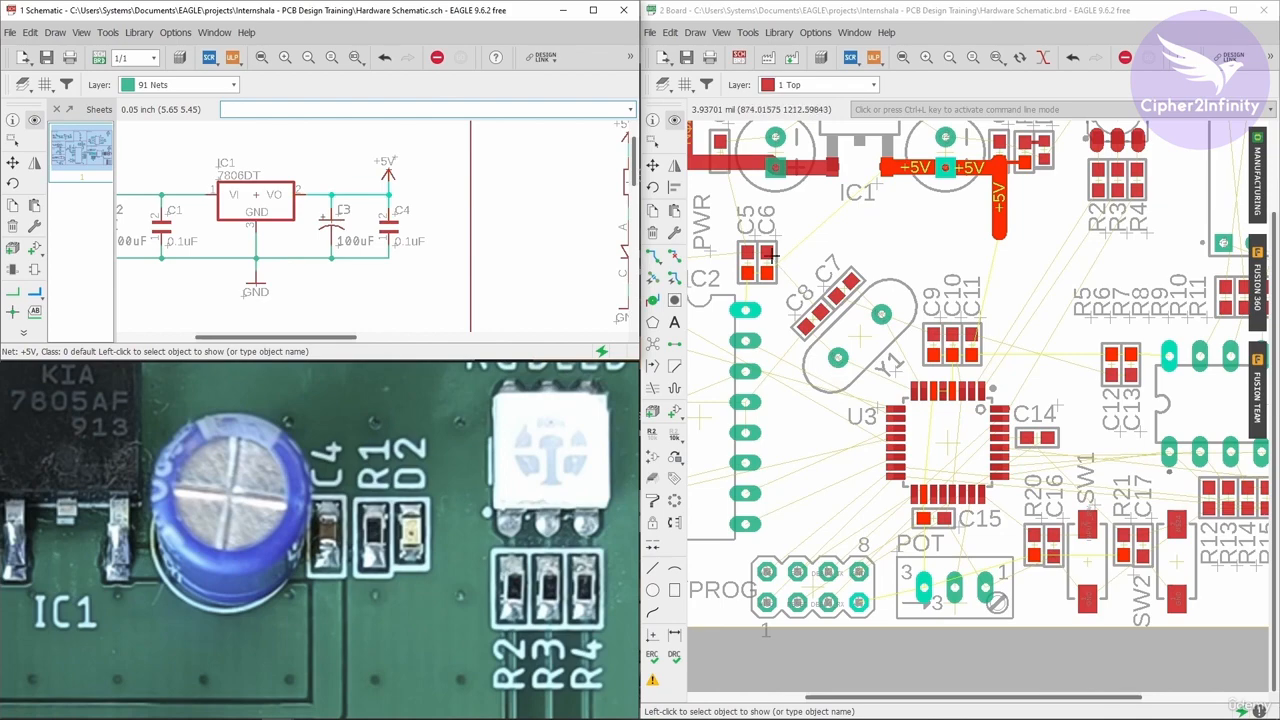
scroll(760, 279, "down", 1)
scroll(995, 330, "up", 3)
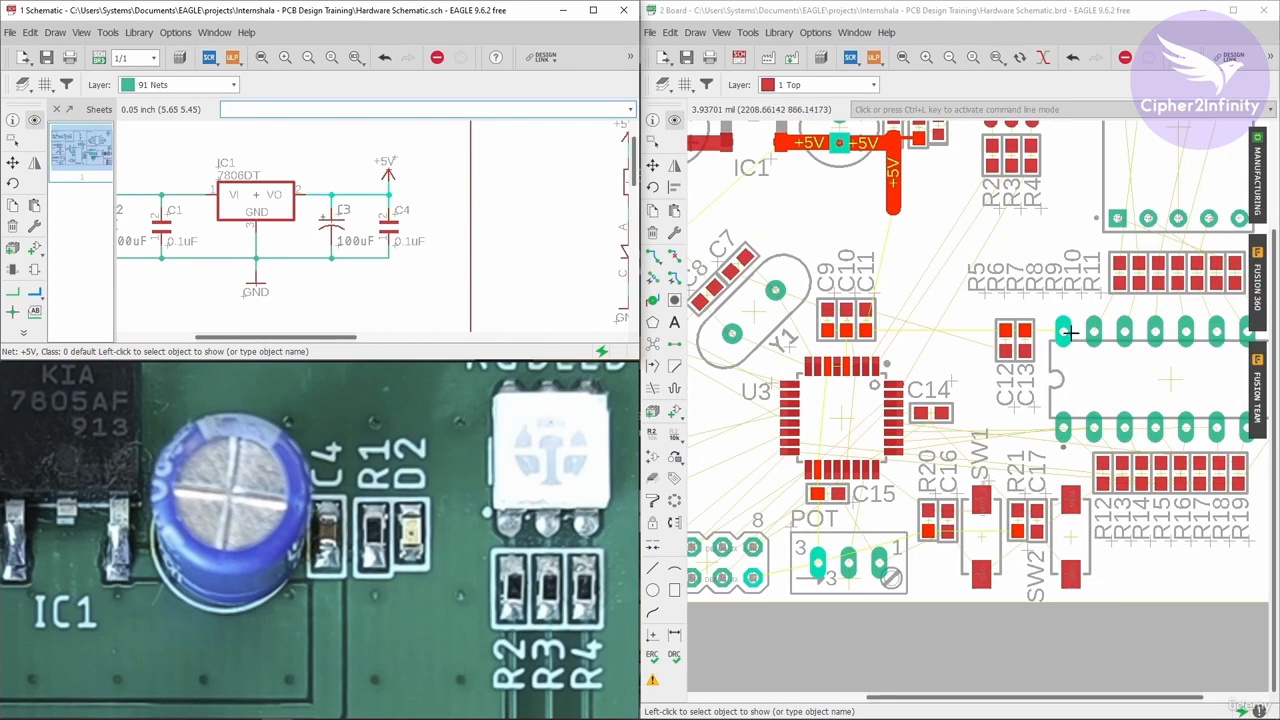
scroll(1030, 335, "down", 1)
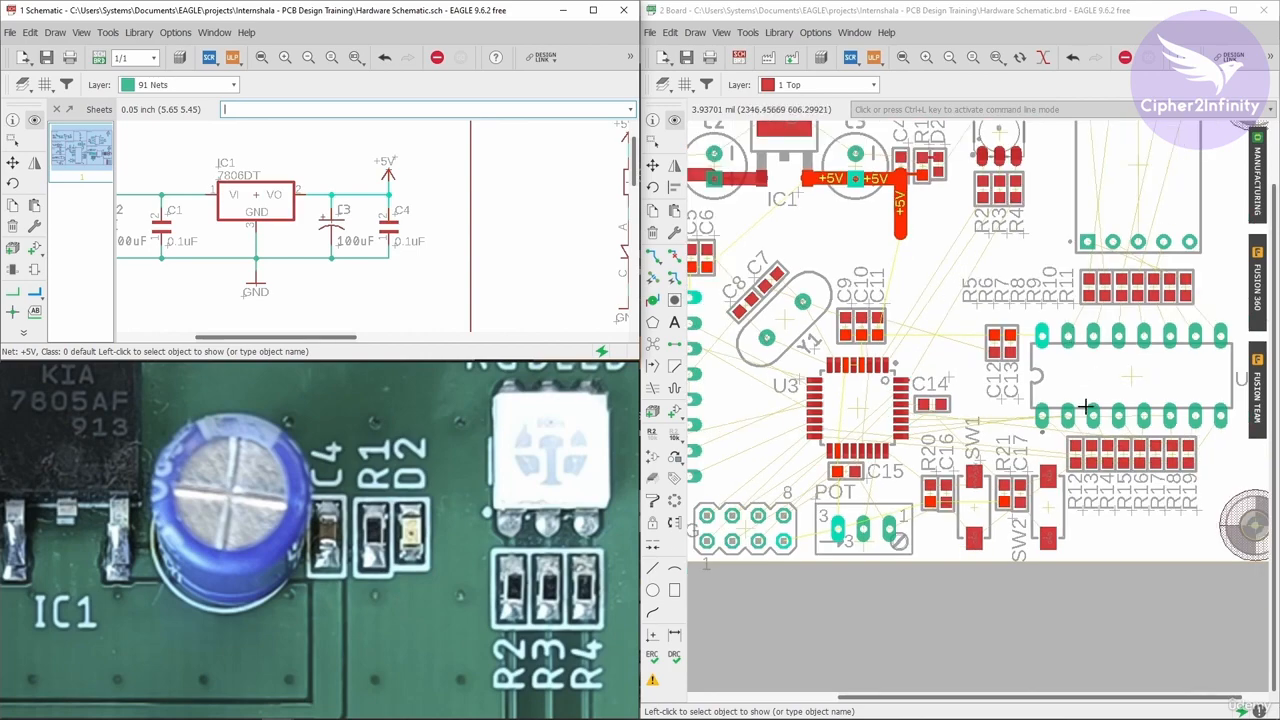
scroll(939, 315, "up", 2)
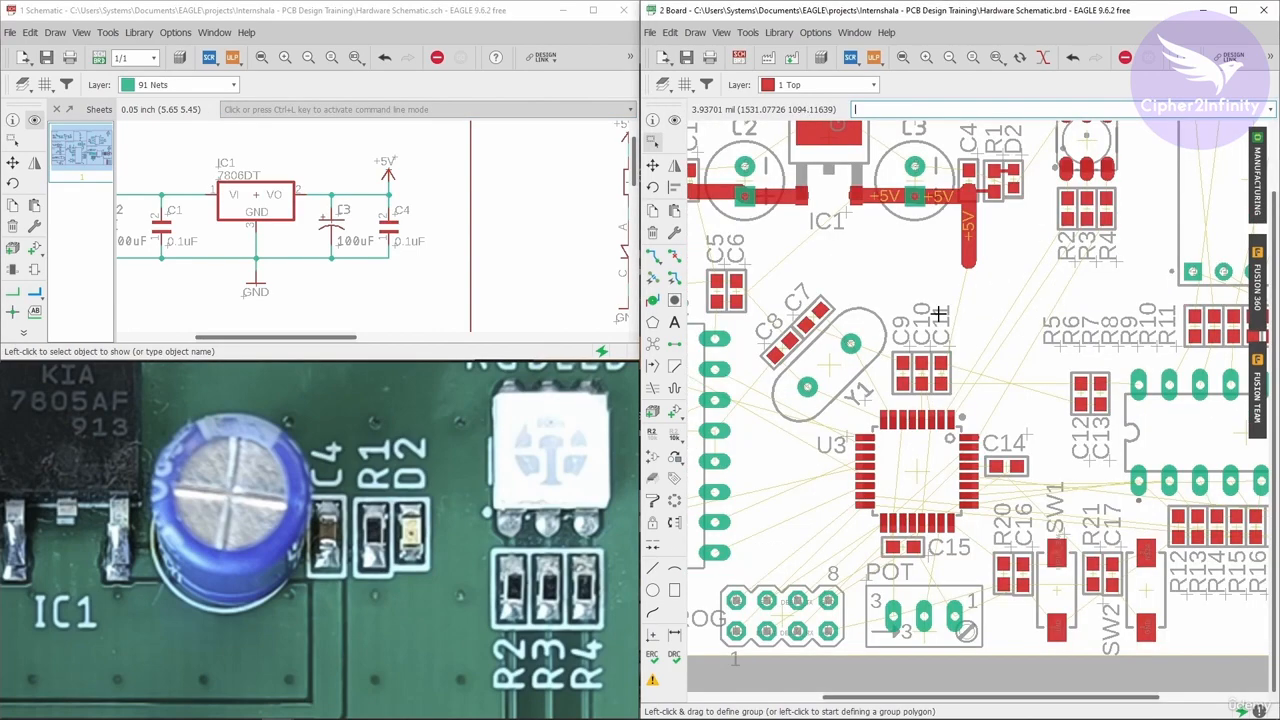